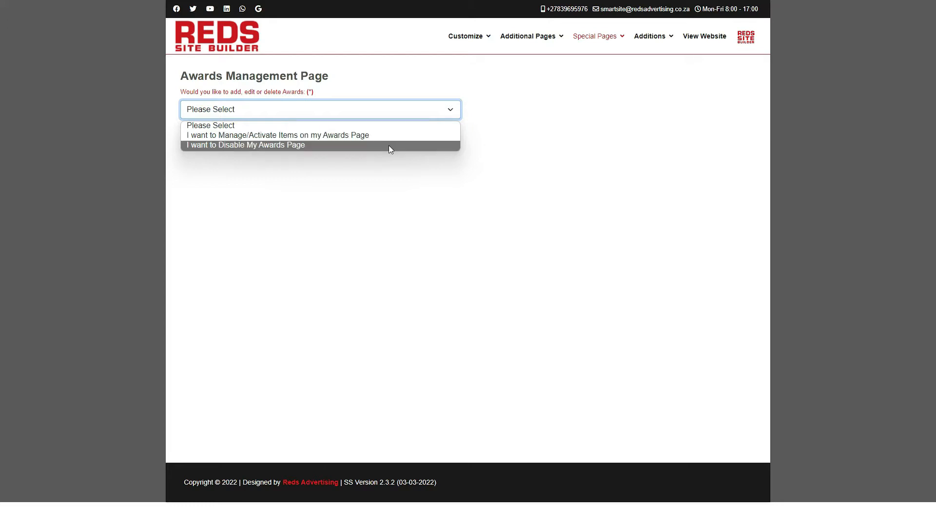
- View the option for disabling the Awards page and set the awards action to manage/activate items on the Awards page
click(389, 145)
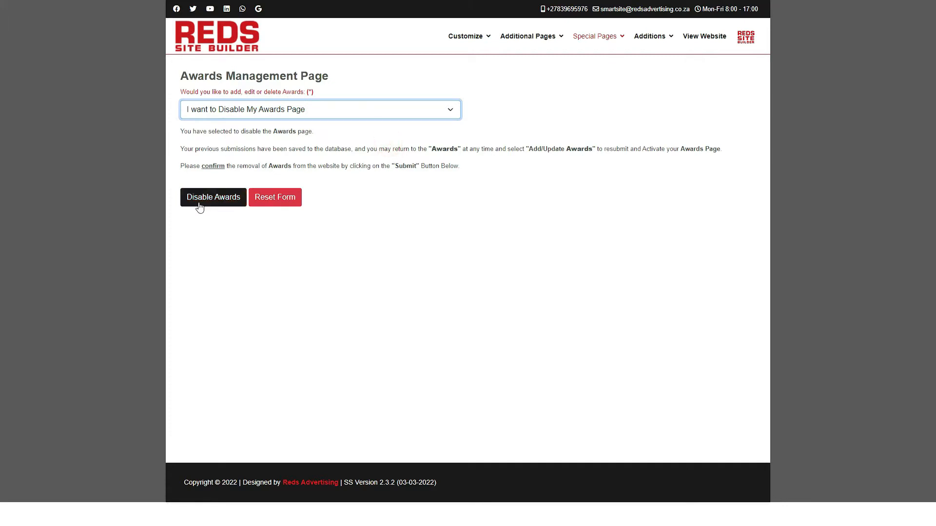
click(273, 109)
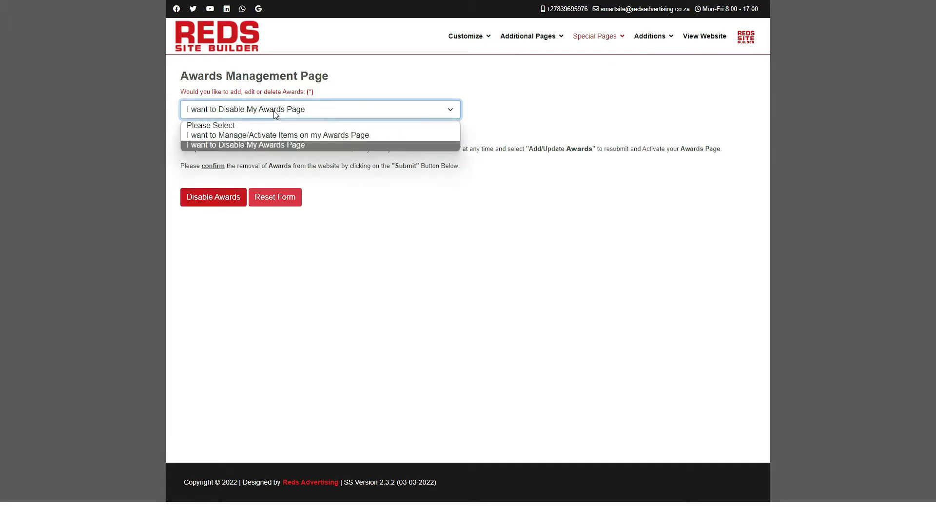
click(271, 136)
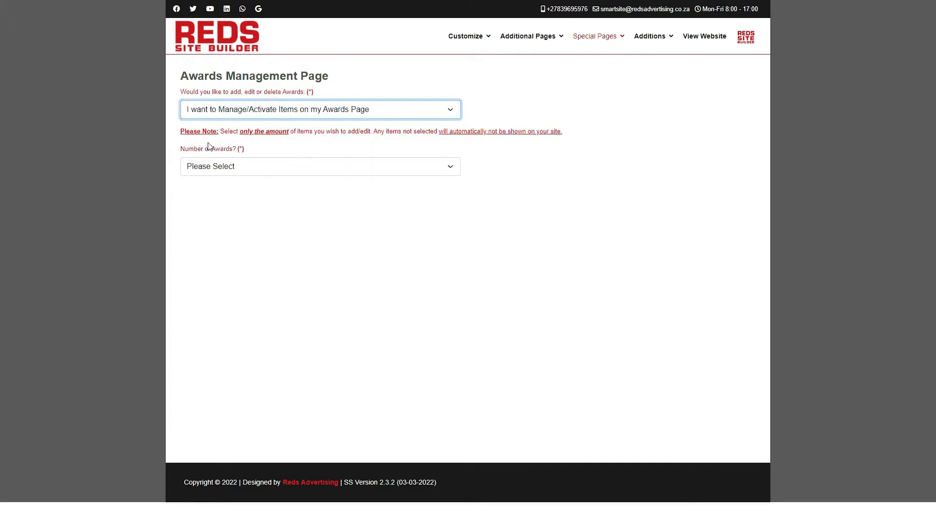
- Read the note about unselected items not being shown and set the number of awards to 8
drag(240, 132, 290, 133)
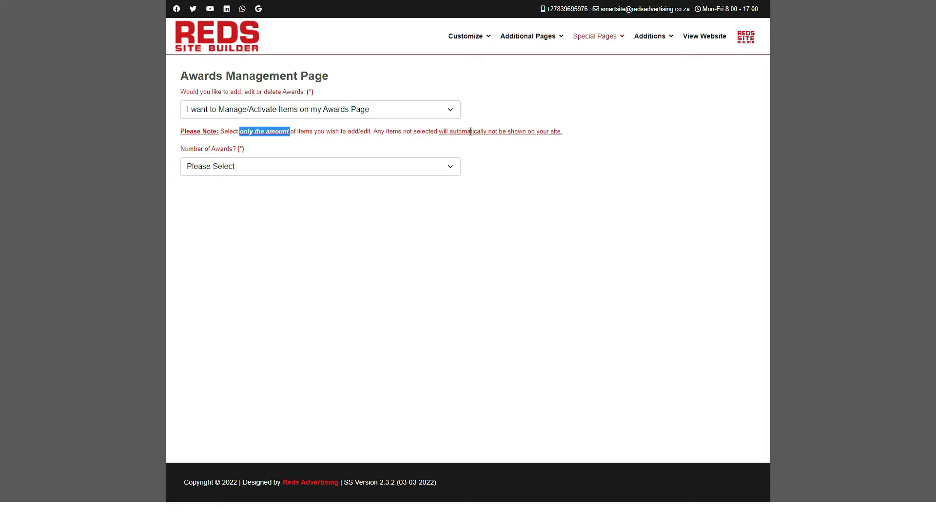
drag(564, 131, 430, 141)
click(372, 154)
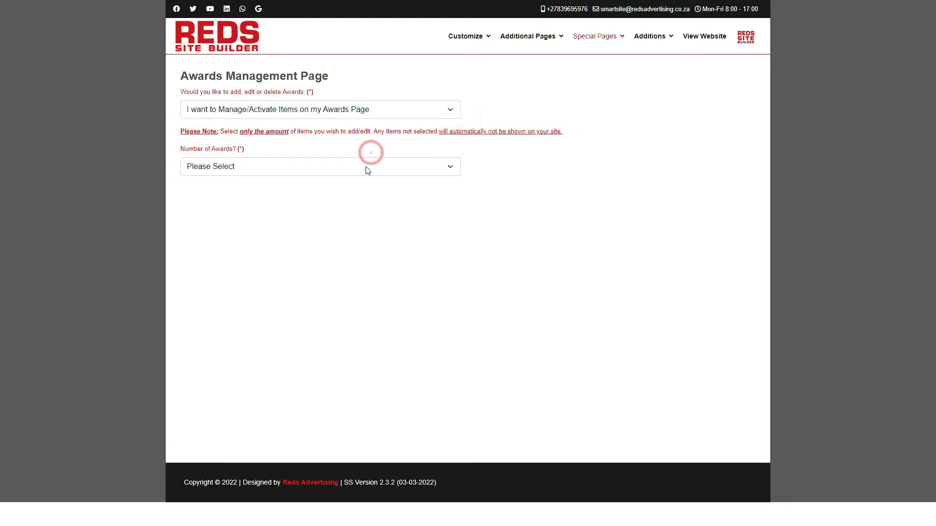
click(366, 166)
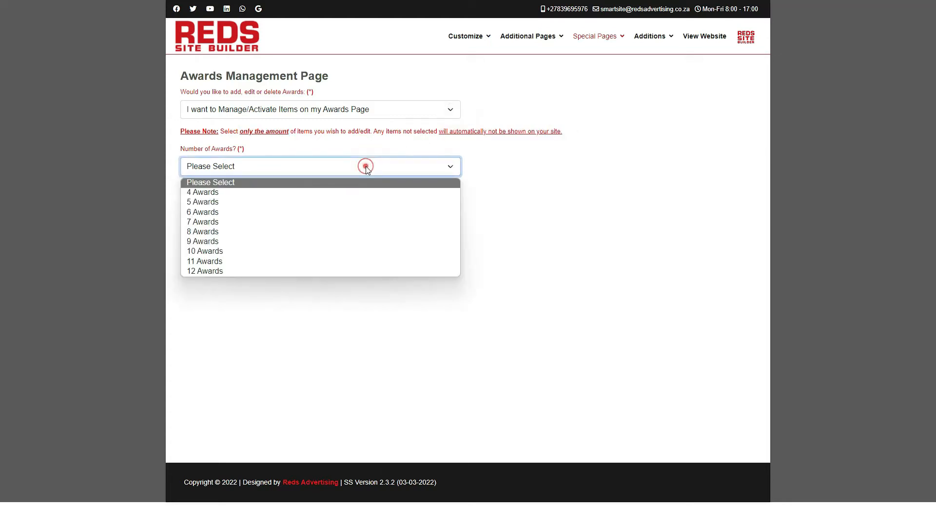
click(323, 202)
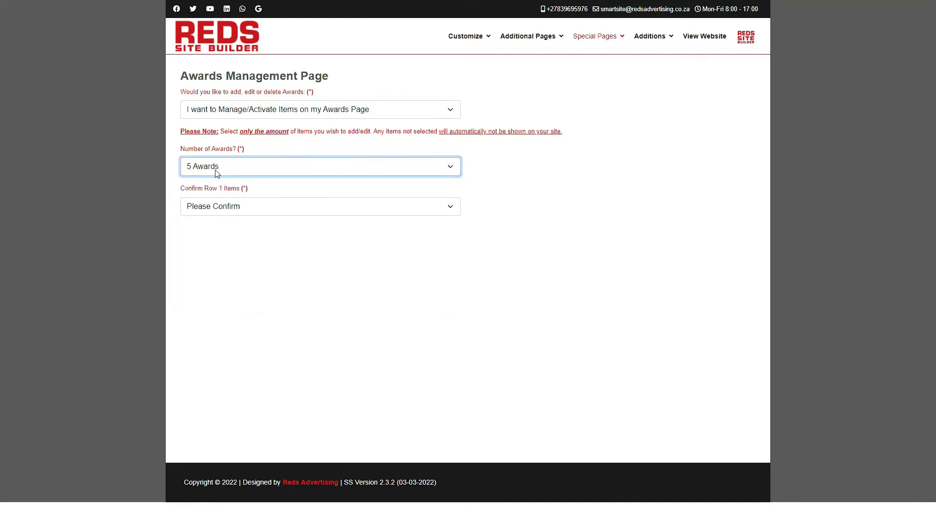
click(233, 174)
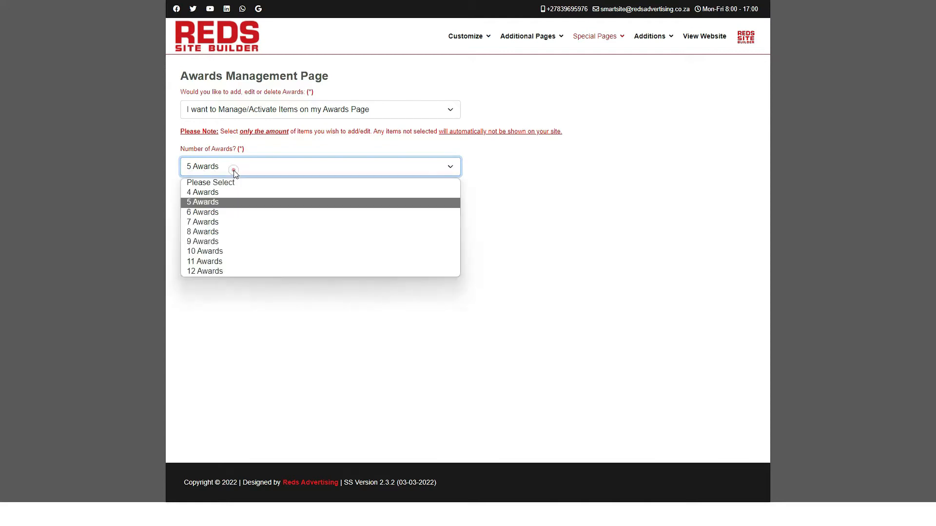
click(216, 232)
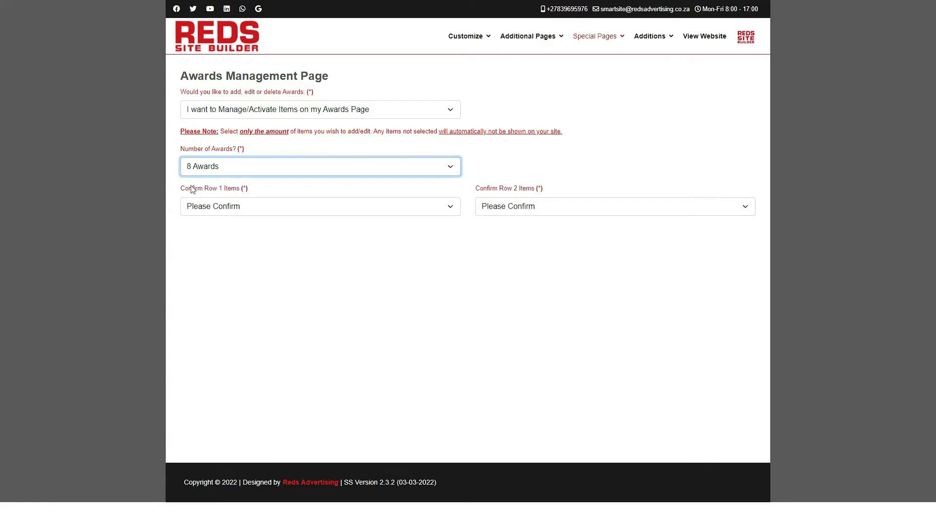
- Confirm the row 1 items as 1 - 2 - 3 - 4 and the row 2 items as 5 - 6 - 7 - 8
click(429, 210)
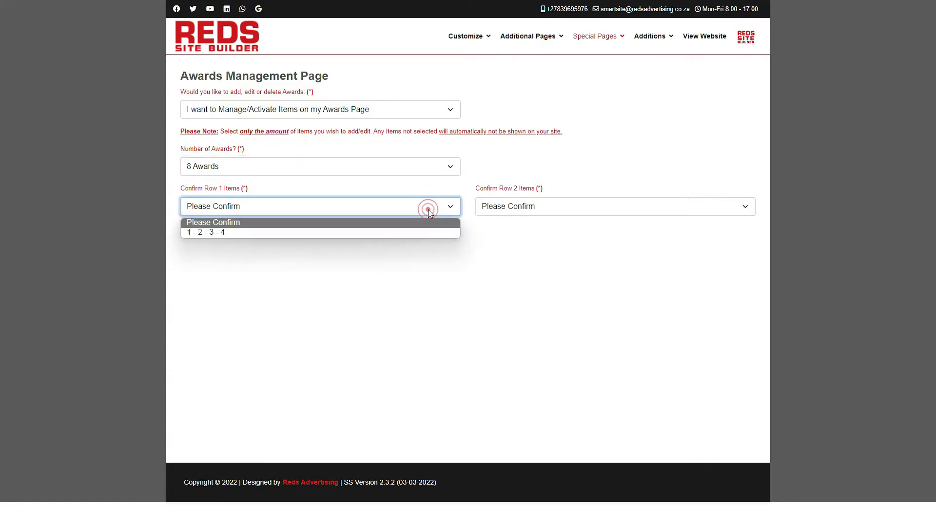
click(274, 232)
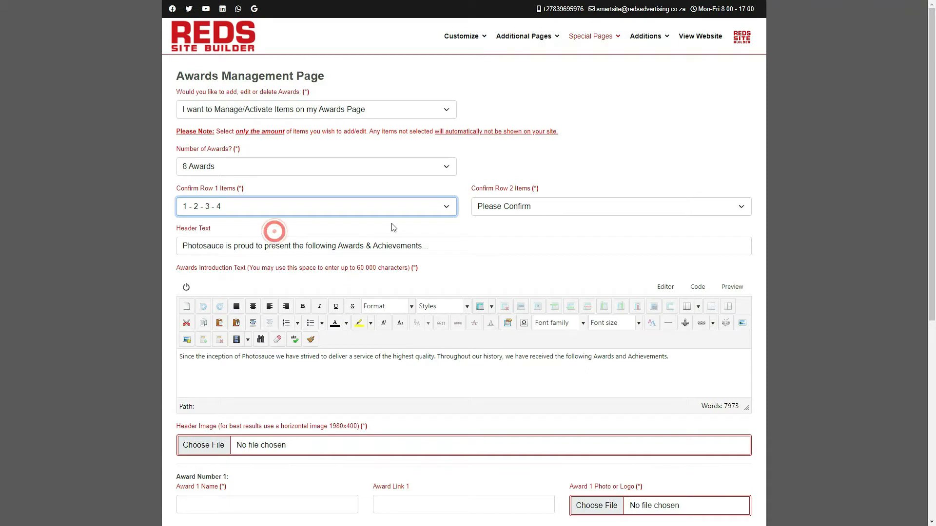
click(507, 207)
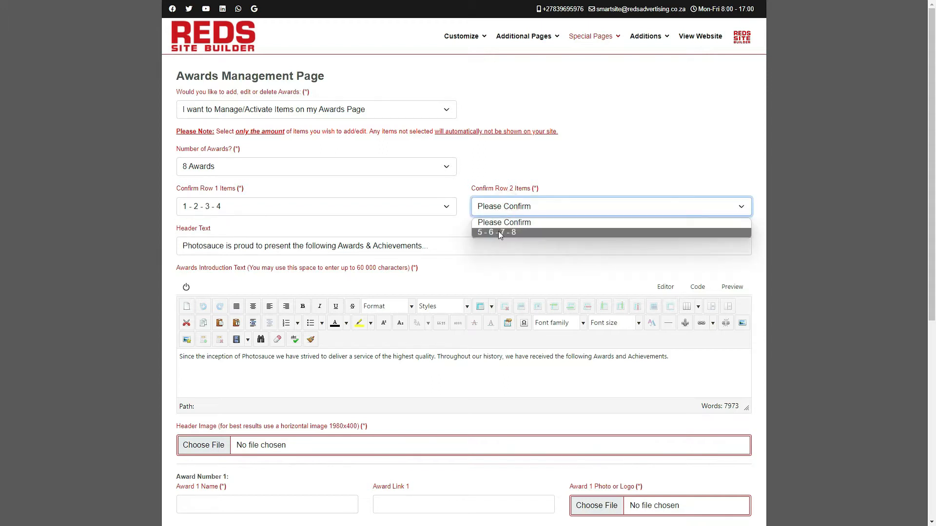
click(498, 233)
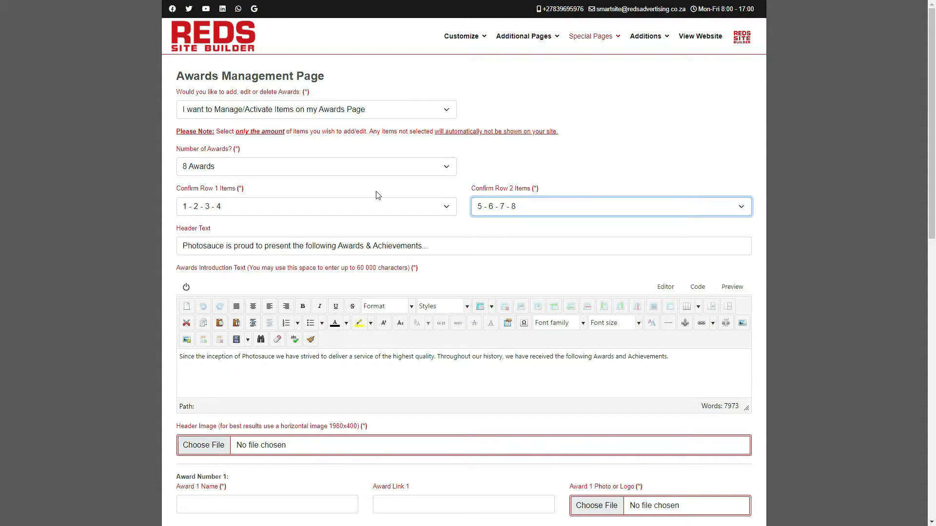
- Examine the awards form from the introduction text and header image requirements down to the eight award entries and the submission options
drag(929, 168, 928, 224)
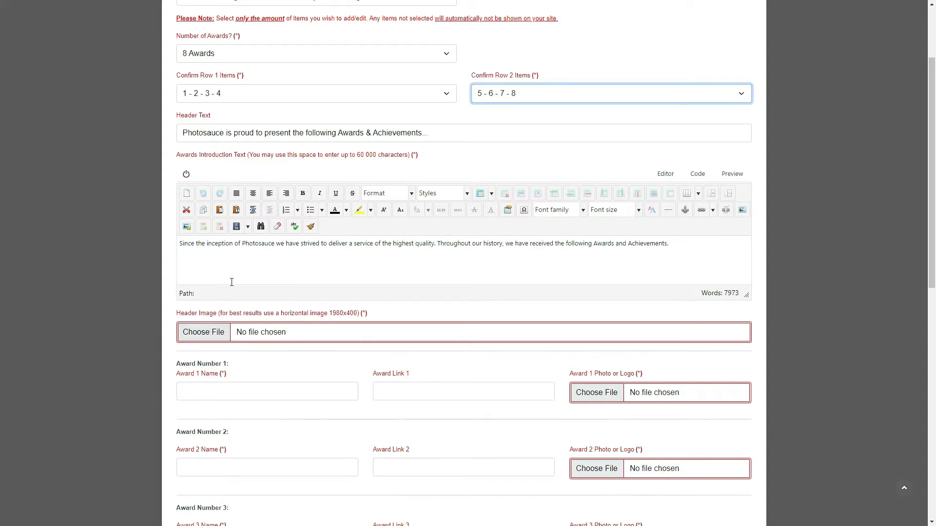
drag(377, 314, 176, 315)
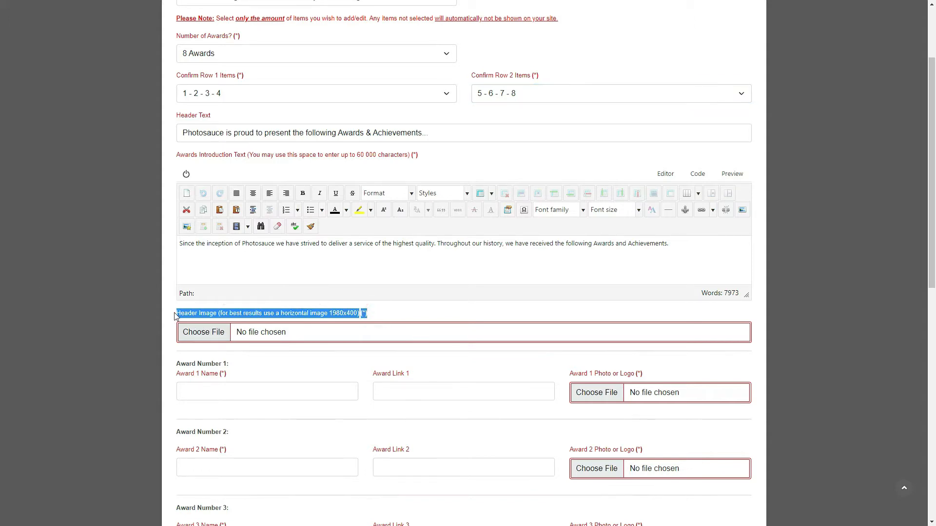
click(385, 265)
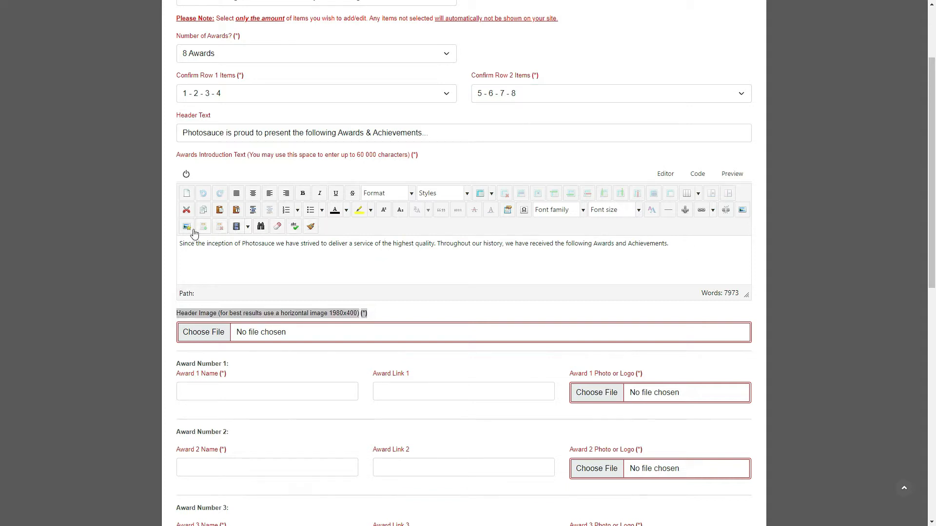
click(671, 242)
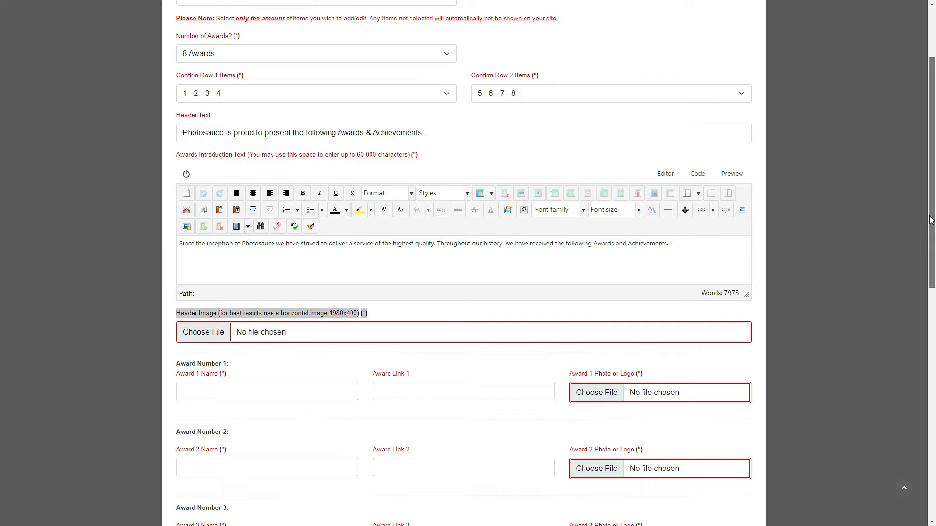
drag(930, 221, 931, 321)
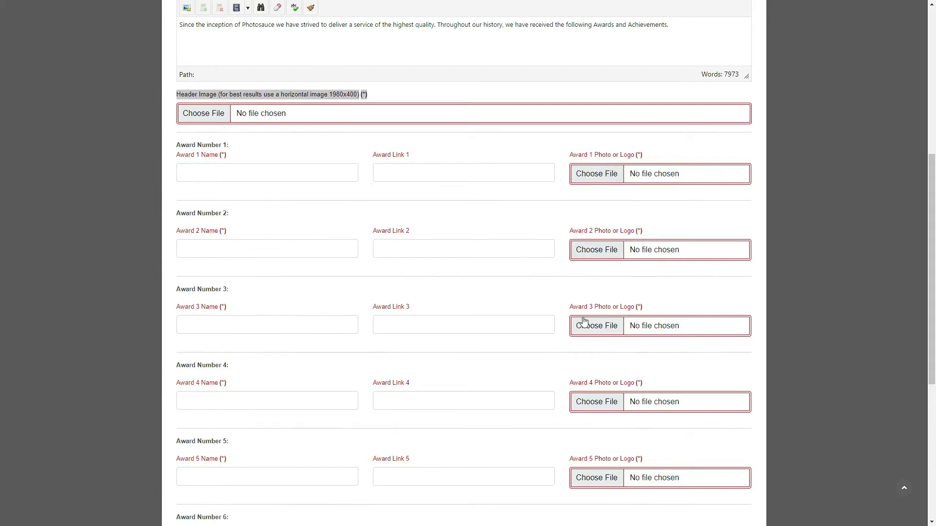
scroll(585, 321, down, 4)
scroll(585, 322, down, 3)
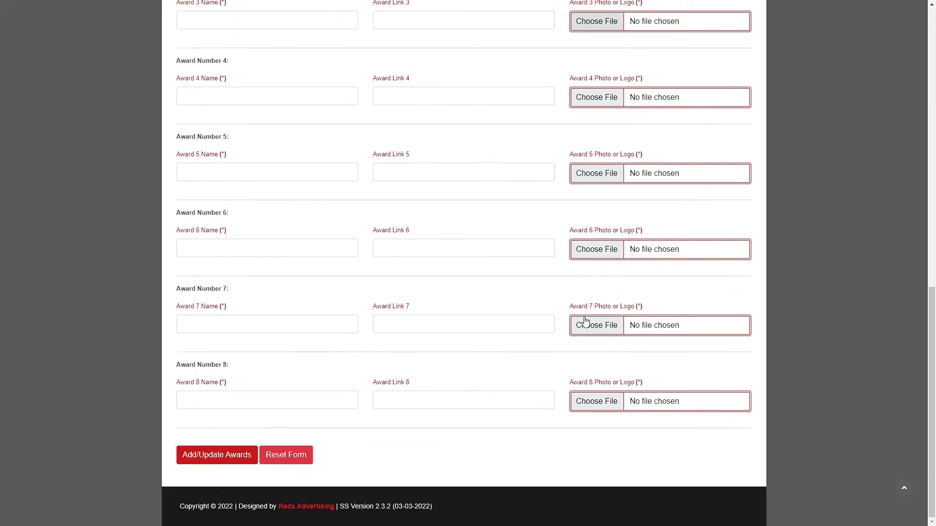
click(215, 451)
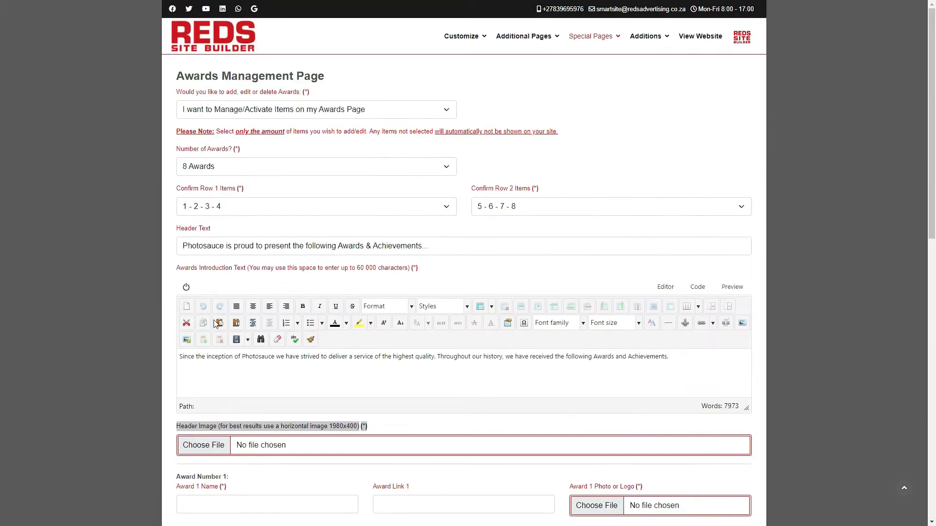
- Change the awards action to disabling the Awards page
click(224, 115)
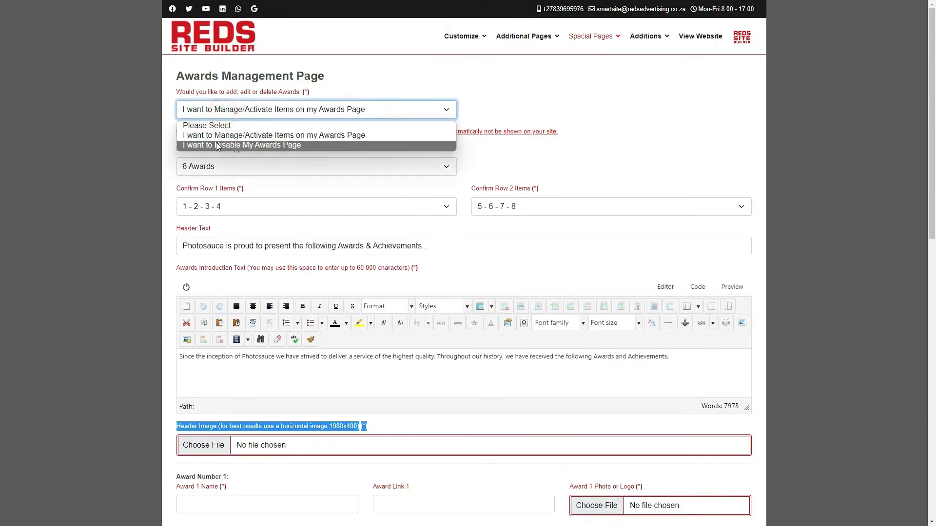
click(226, 144)
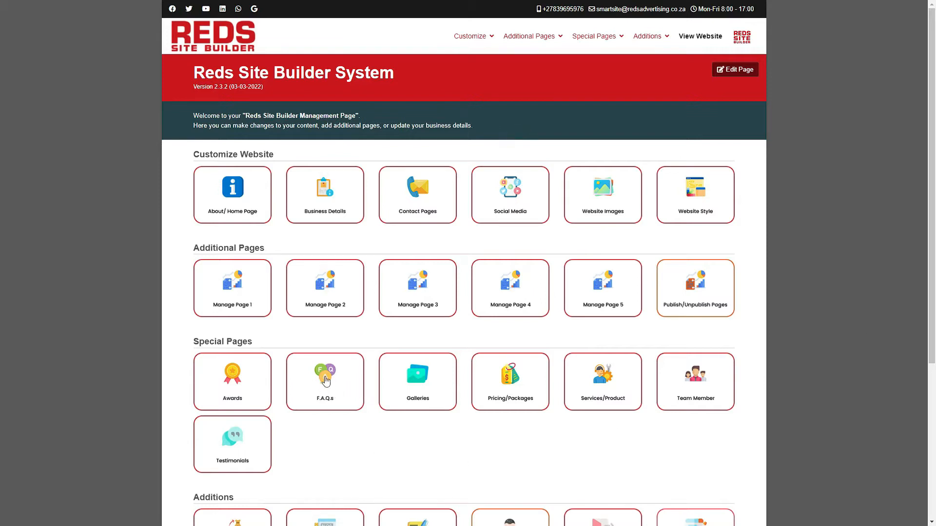
- Open the F.A.Q.'s management page from the special pages of the site builder
mouse_move(592, 39)
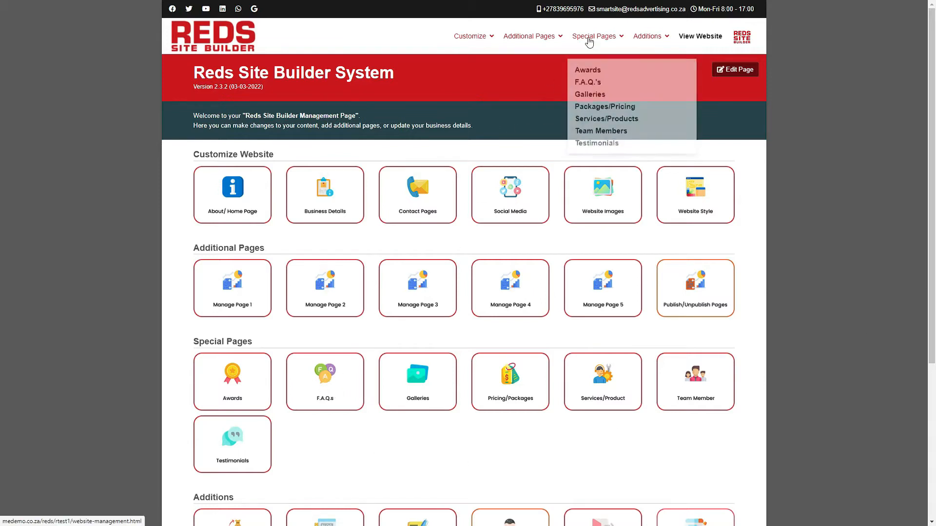
click(589, 68)
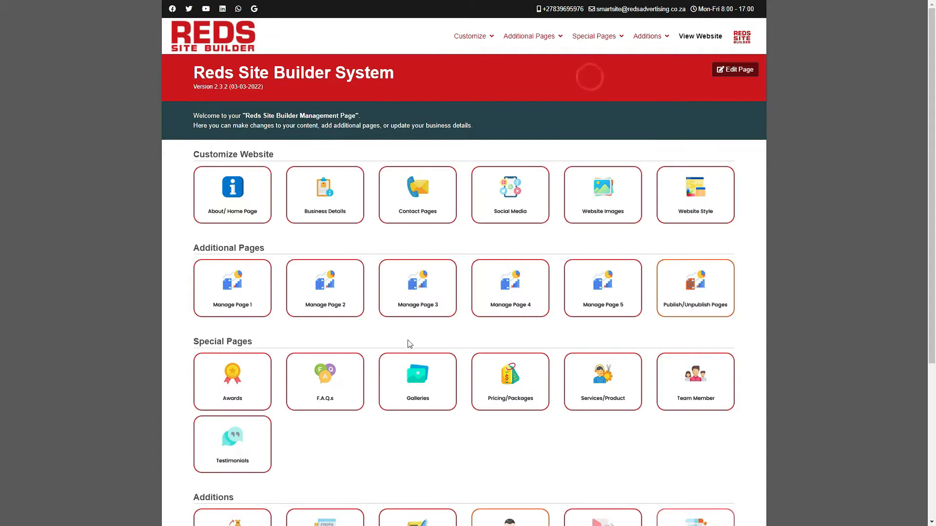
click(321, 385)
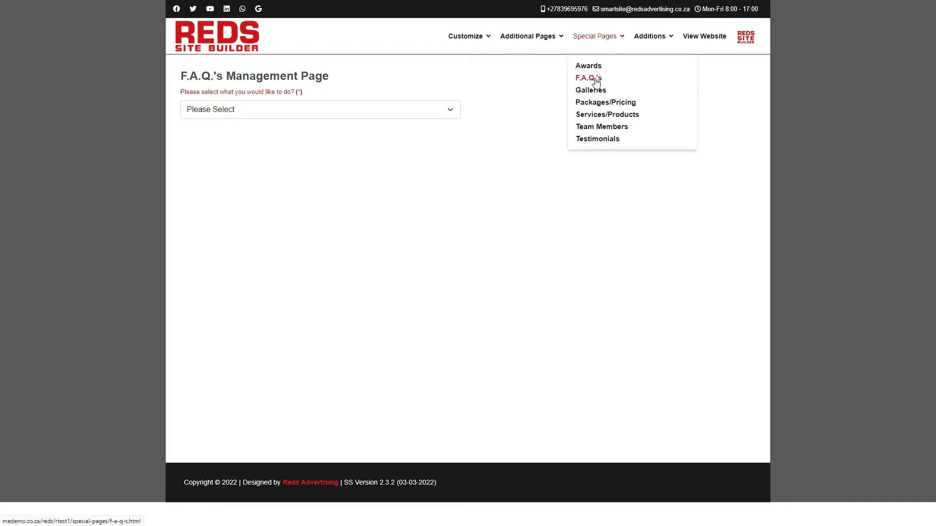
- View the option for disabling the FAQs page and set the action to Add/Edit FAQs
click(453, 111)
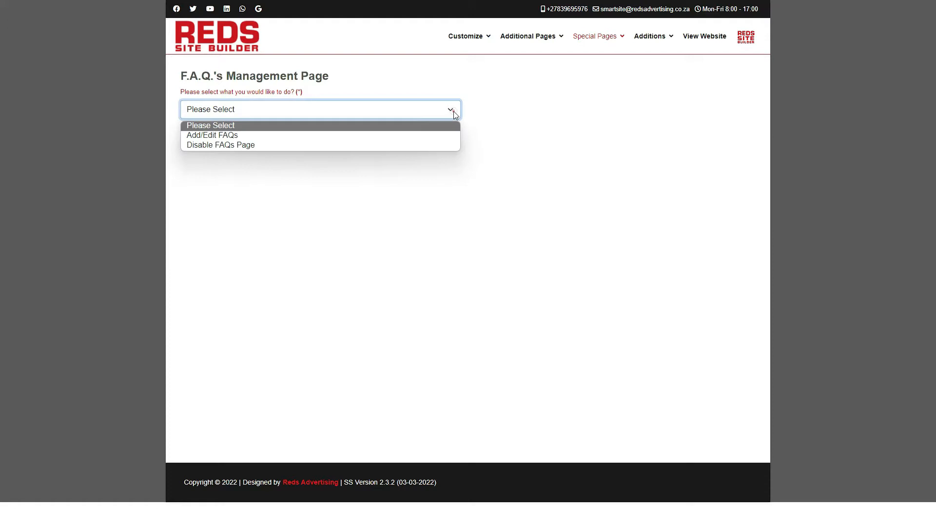
click(440, 146)
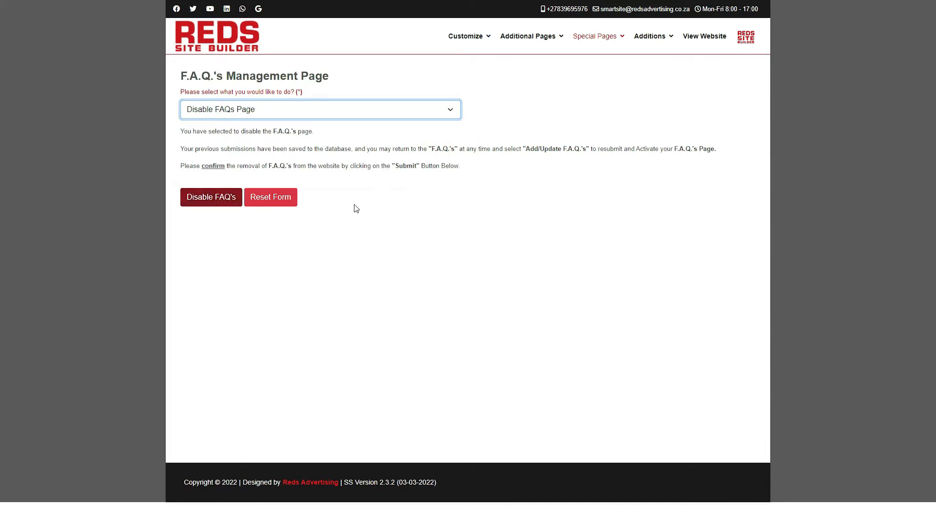
click(455, 113)
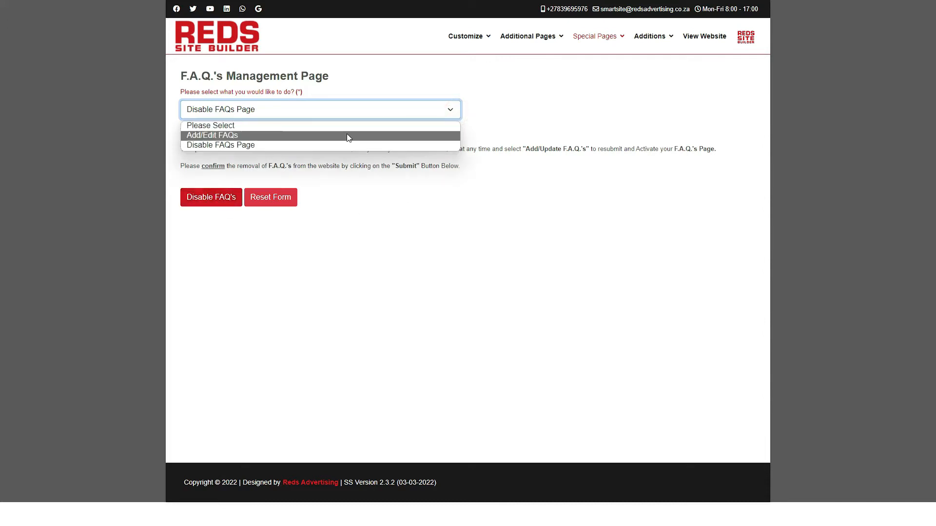
click(347, 136)
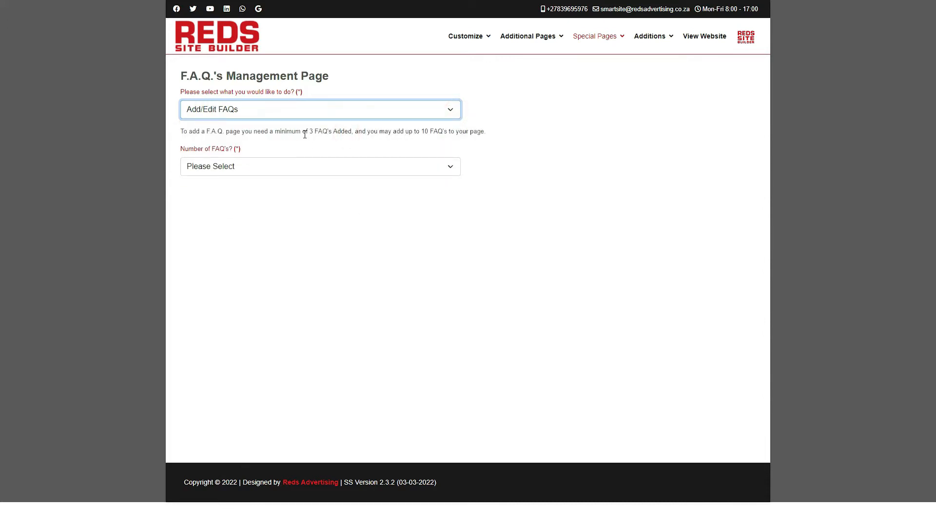
- Read the minimum FAQ requirement and set the number of FAQs to 8
drag(226, 130, 333, 132)
click(273, 171)
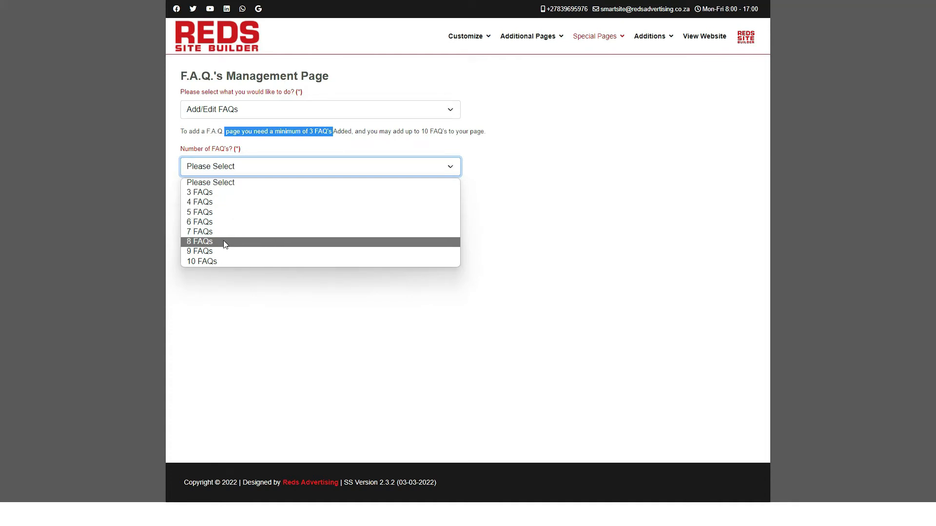
click(224, 213)
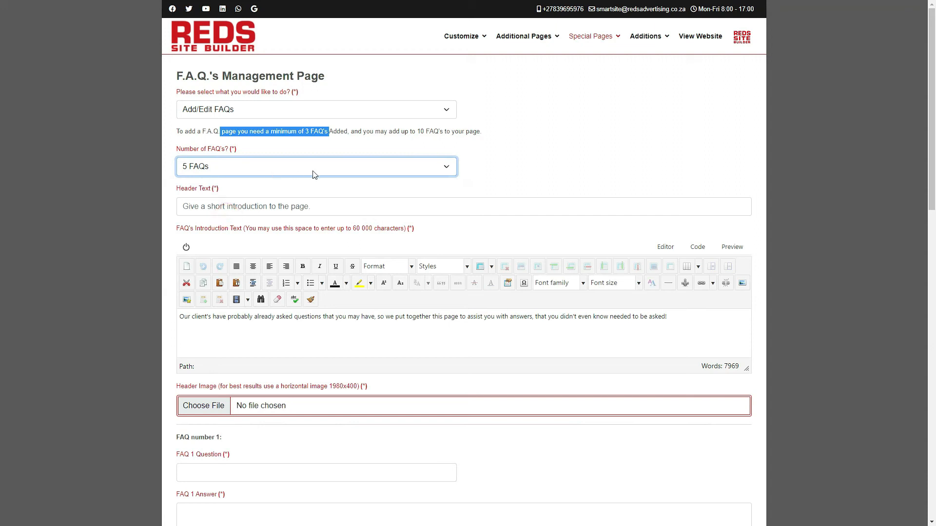
click(279, 168)
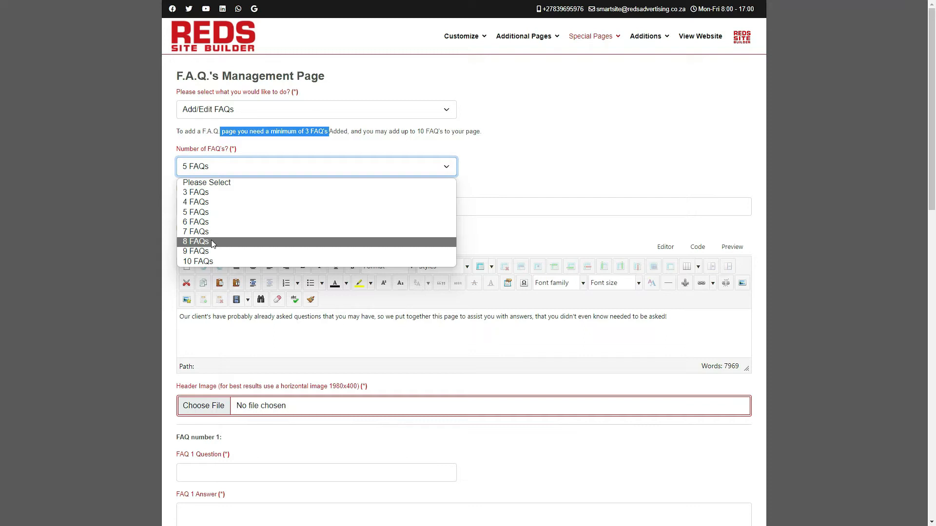
click(212, 243)
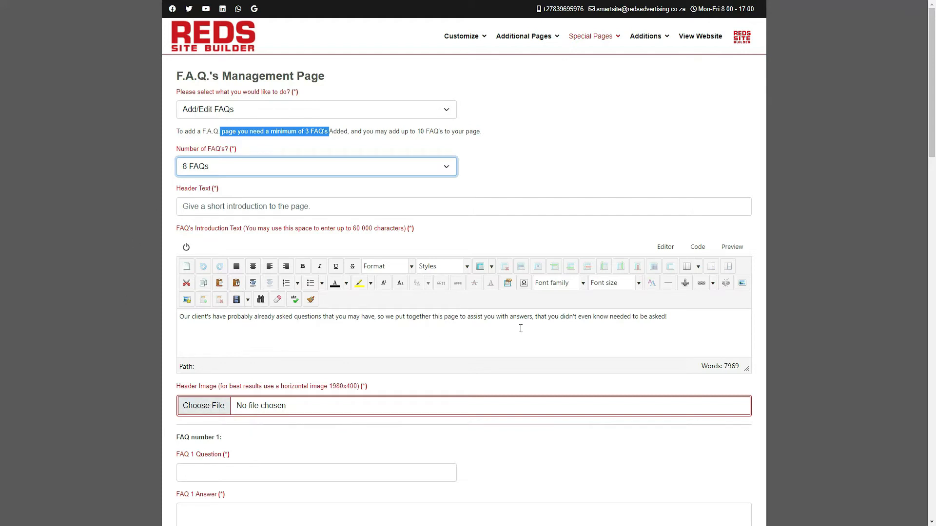
click(445, 167)
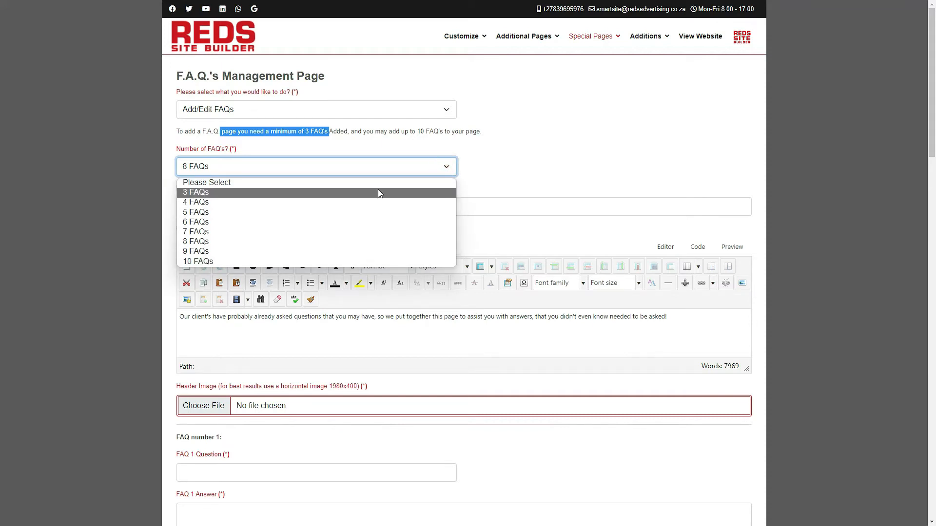
click(548, 189)
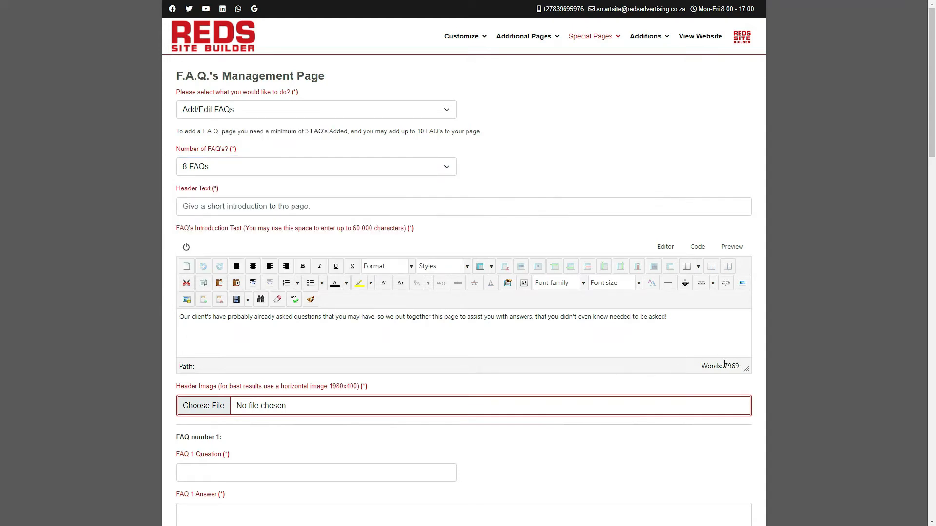
- Examine the question and answer fields of all eight FAQs, including the answer character limit, down to the form's submit options
drag(931, 145, 926, 197)
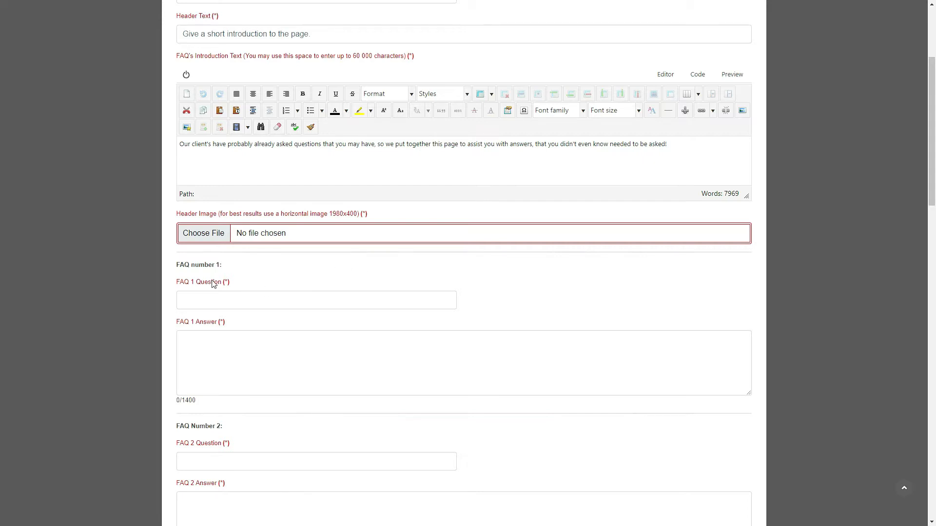
click(211, 297)
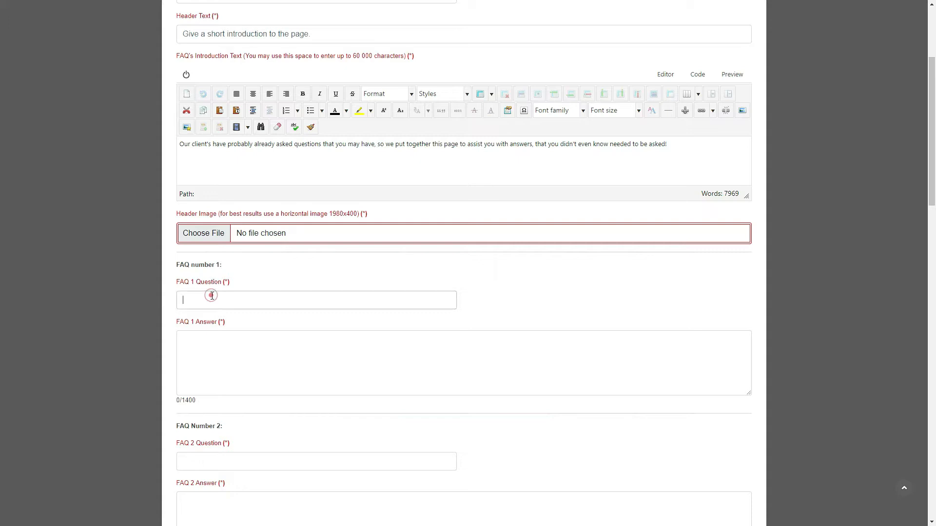
click(203, 339)
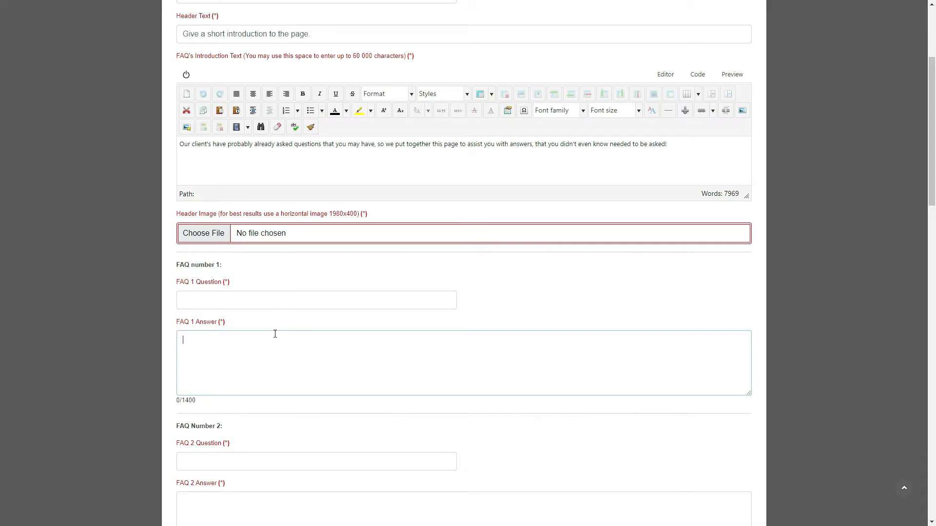
double_click(198, 400)
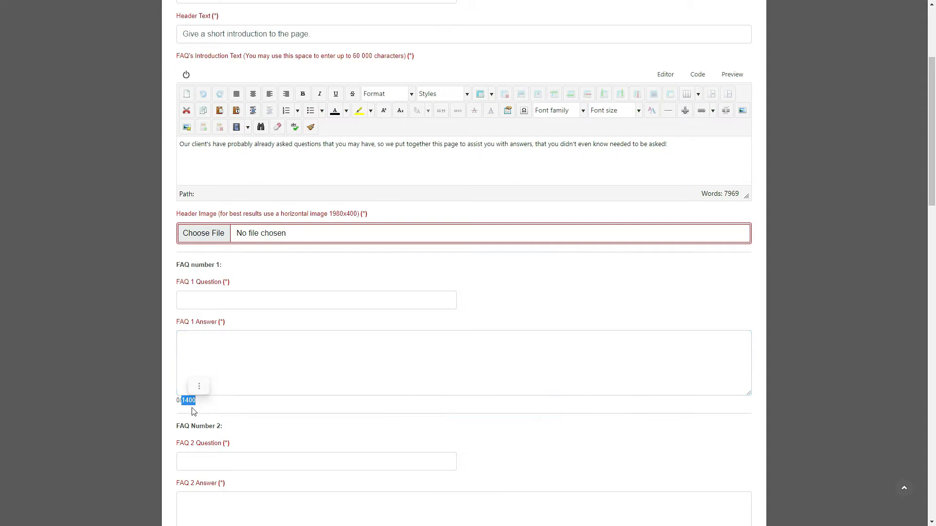
scroll(923, 234, down, 4)
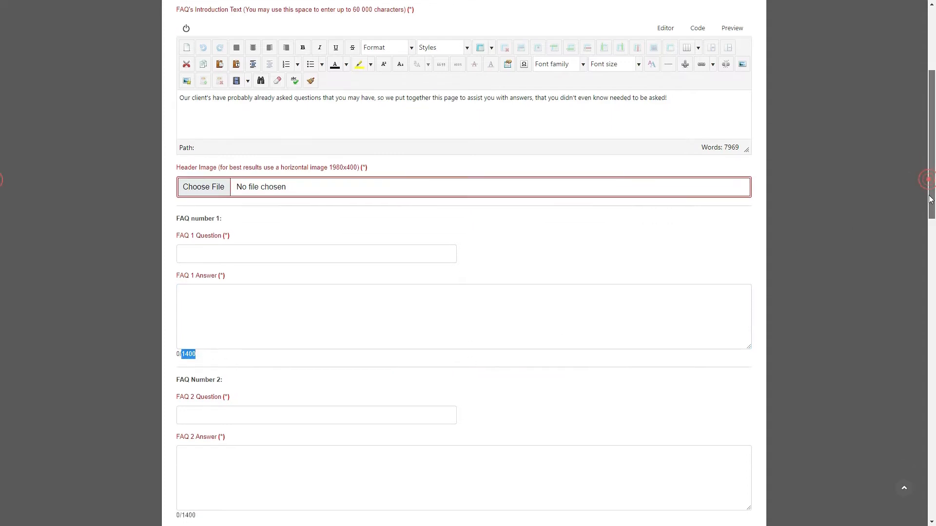
scroll(924, 241, down, 5)
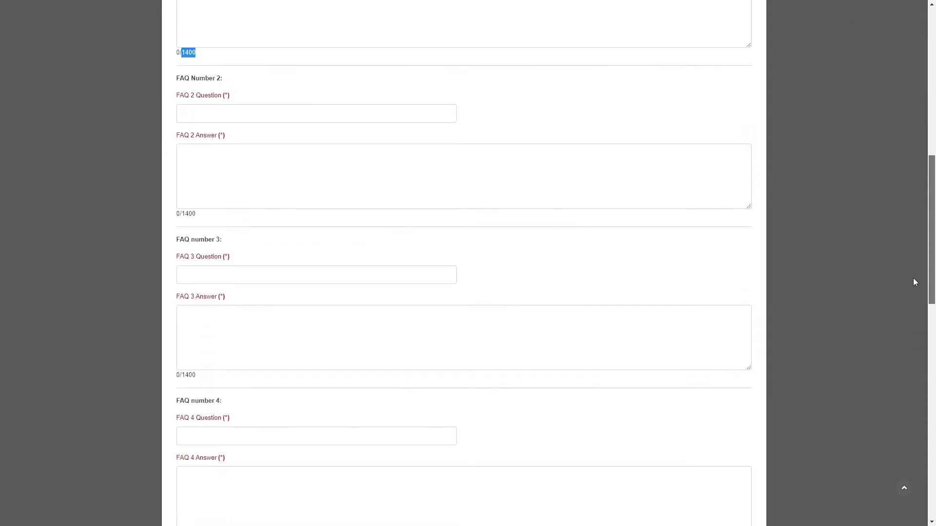
scroll(905, 319, down, 8)
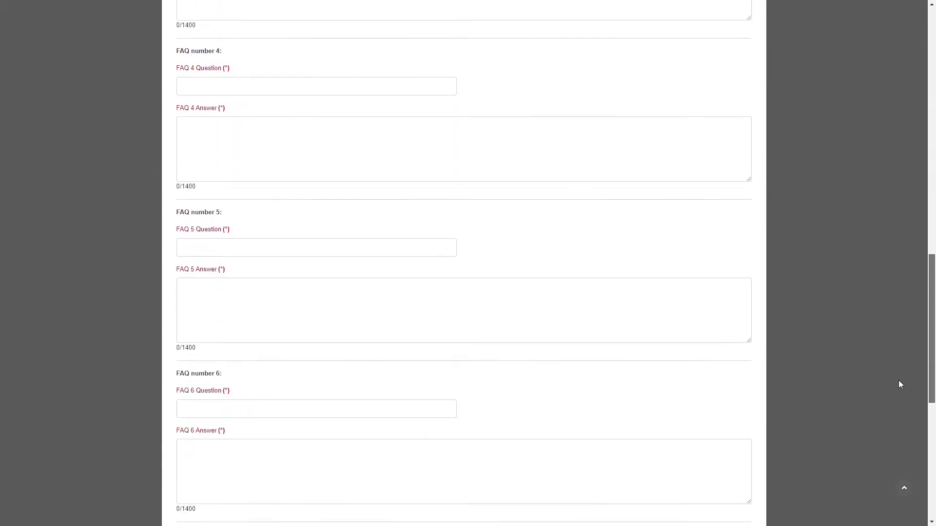
scroll(892, 443, down, 4)
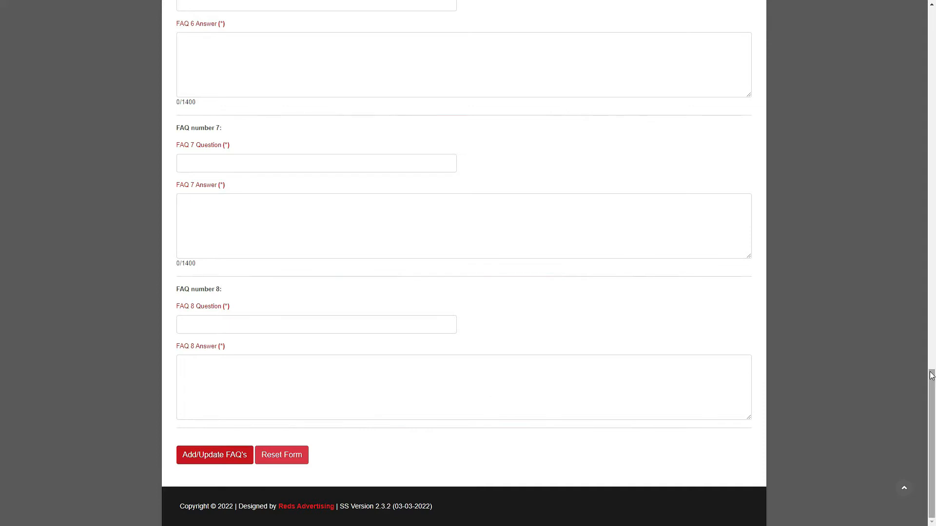
- Set the F.A.Q.'s action to Disable FAQs Page and reset the form without disabling the page
drag(930, 390, 931, 30)
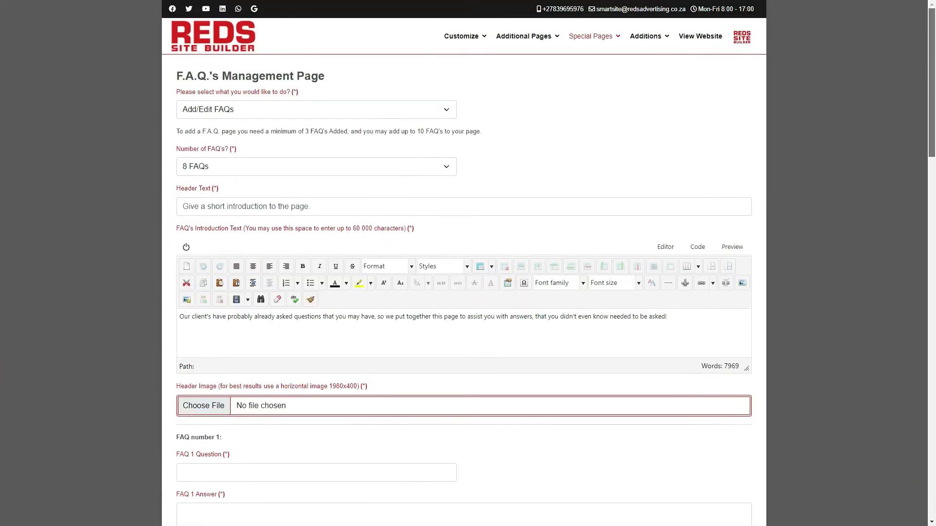
click(311, 115)
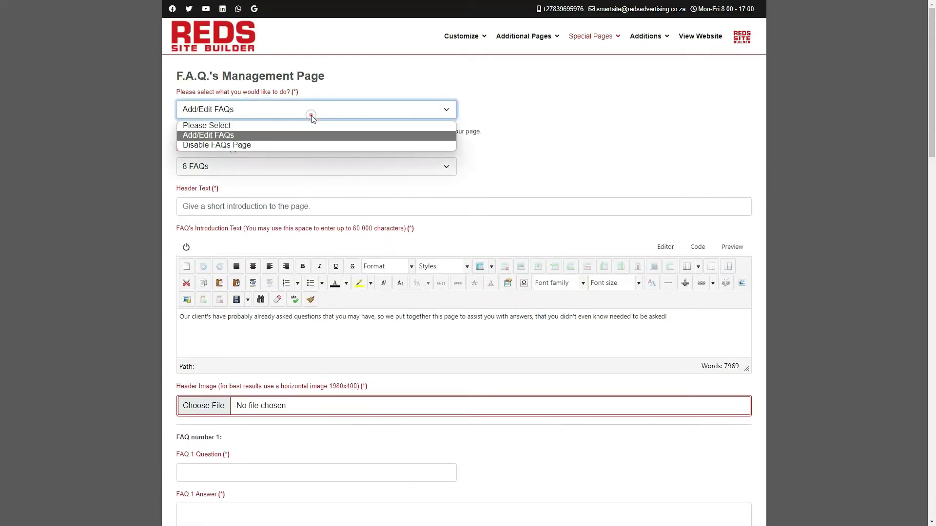
click(240, 146)
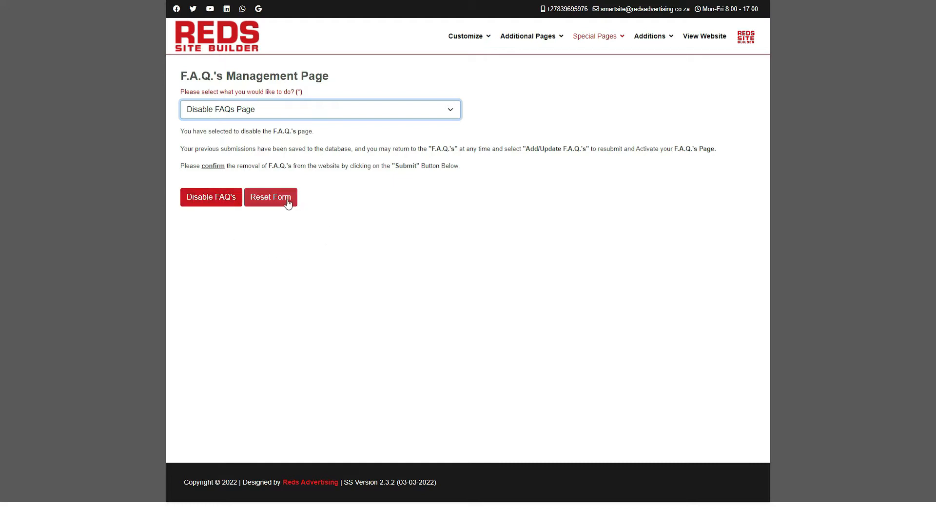
click(270, 197)
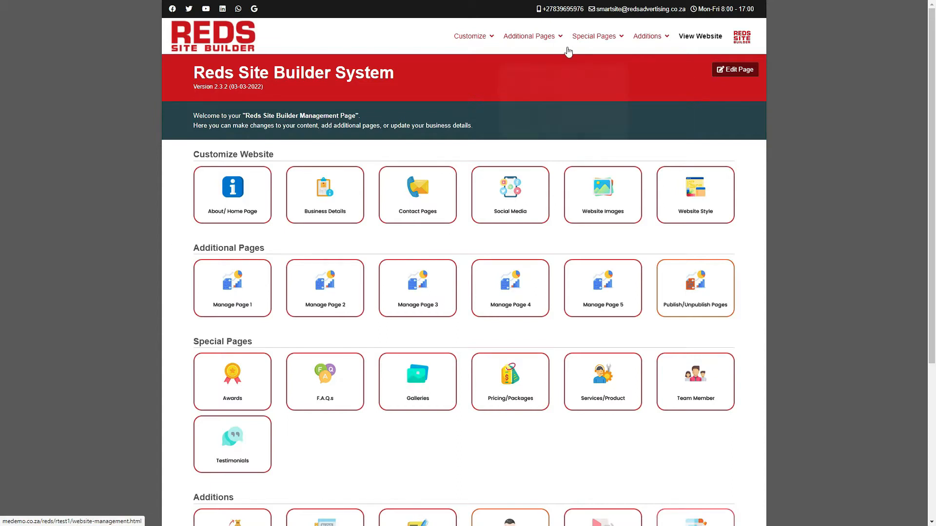
- Open the Galleries special page and go to the image management of the Main Gallery
mouse_move(580, 39)
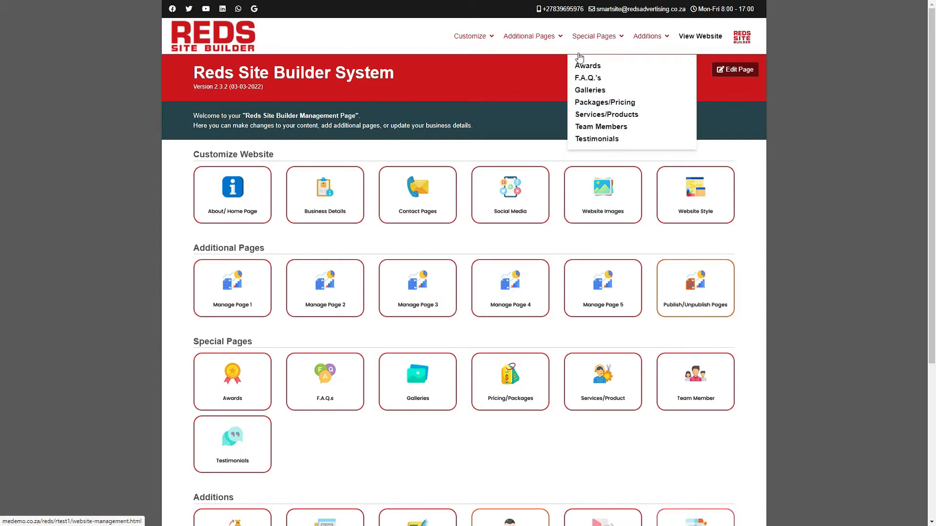
click(595, 92)
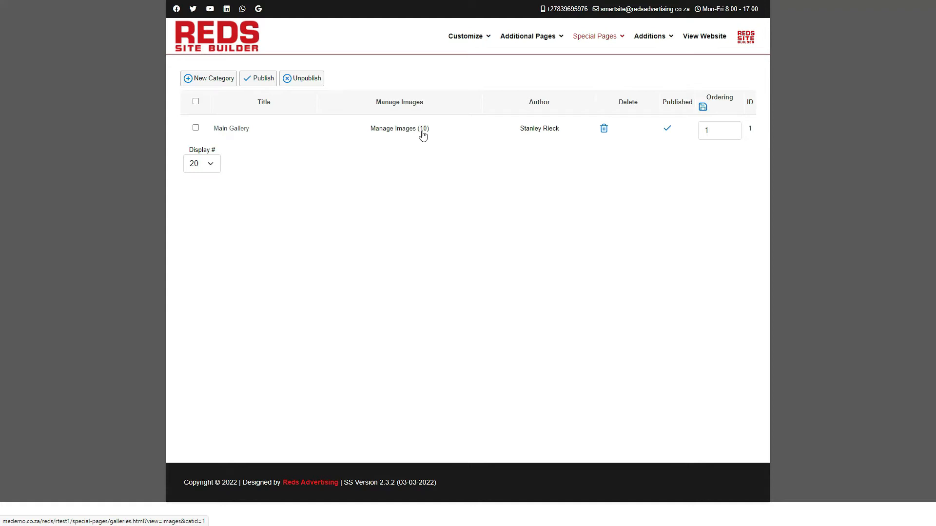
mouse_move(584, 41)
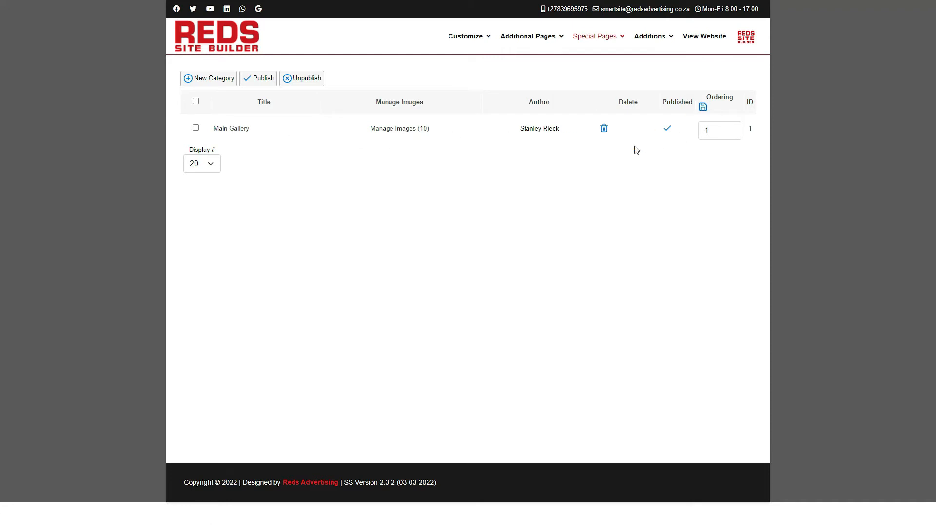
click(386, 133)
click(424, 131)
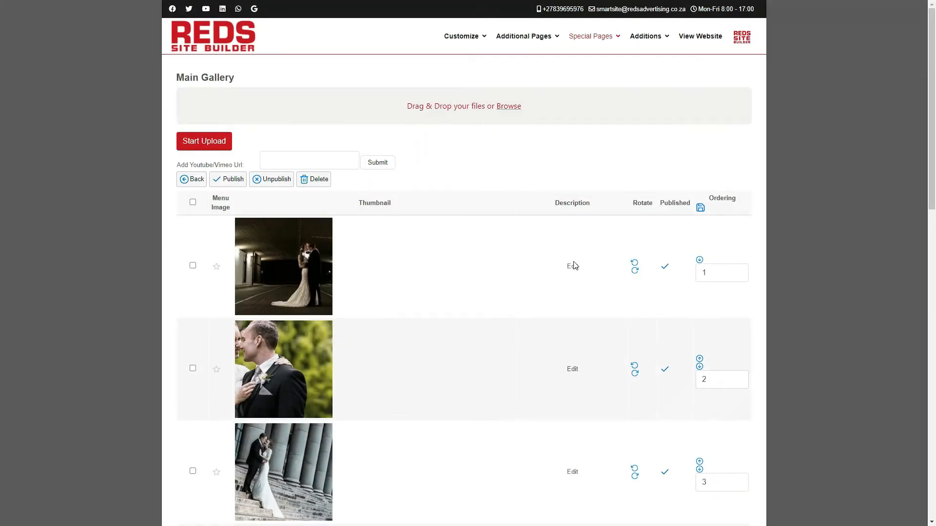
- Open the first gallery image for editing and examine its alt text, image link and remaining settings
click(573, 266)
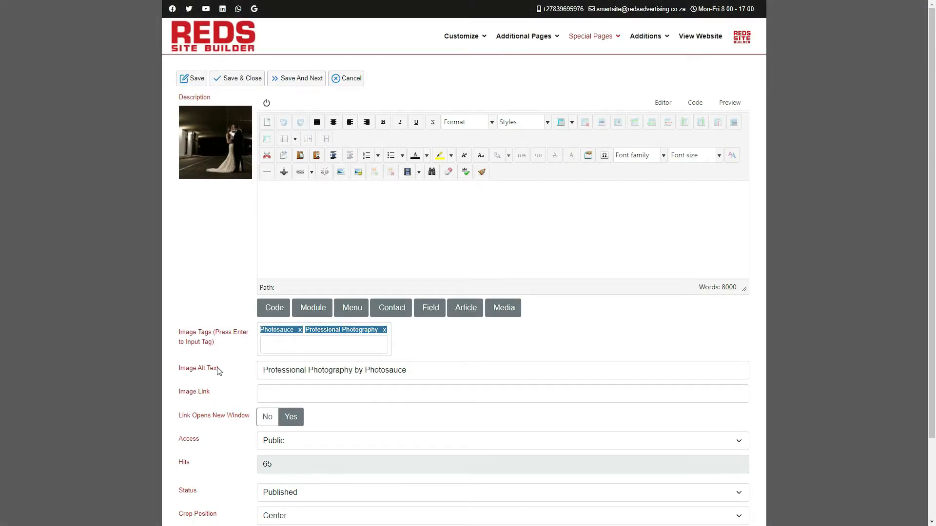
drag(425, 375, 233, 376)
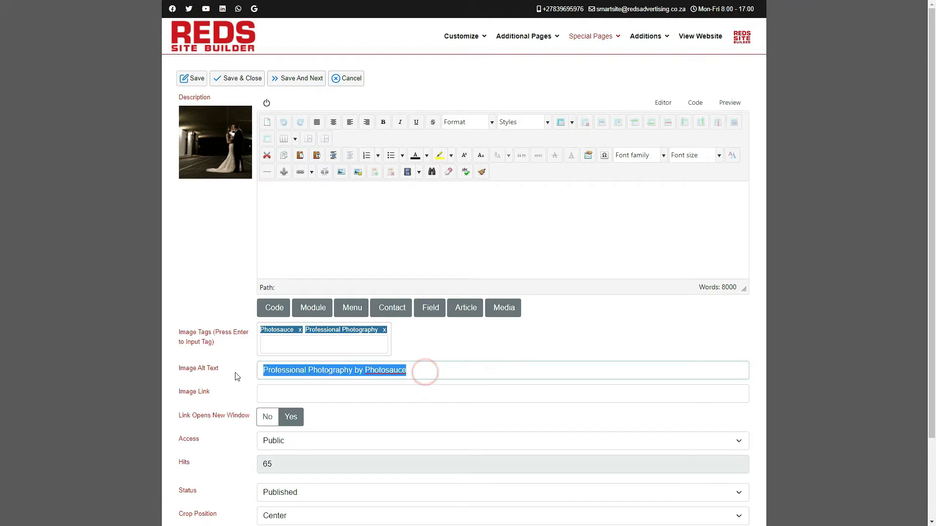
click(258, 394)
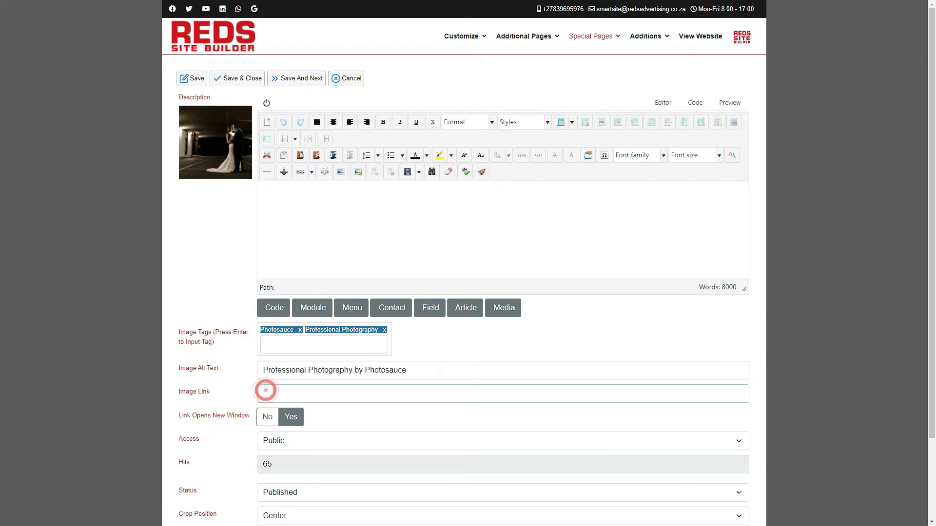
drag(930, 213, 929, 293)
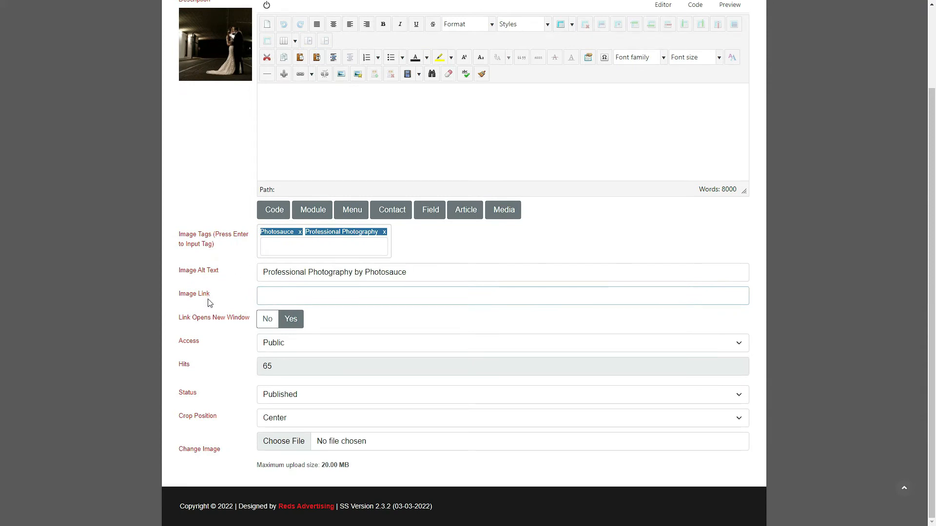
- Switch Link Opens New Window to No and back to Yes, and cancel editing the image
click(271, 325)
click(293, 324)
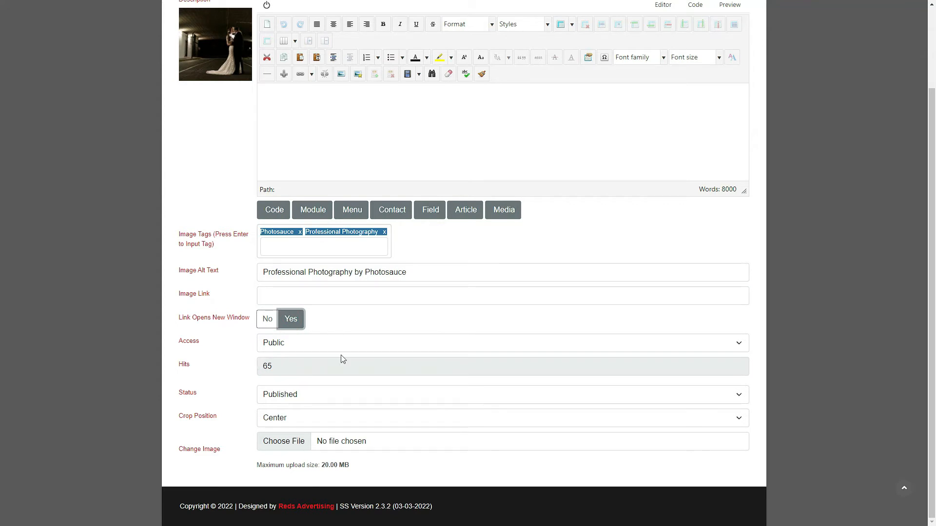
scroll(343, 359, up, 2)
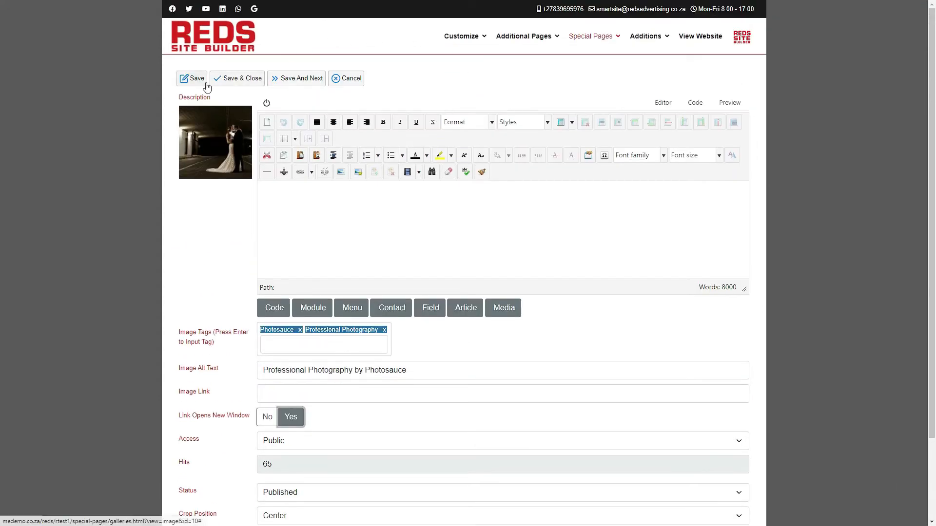
click(350, 79)
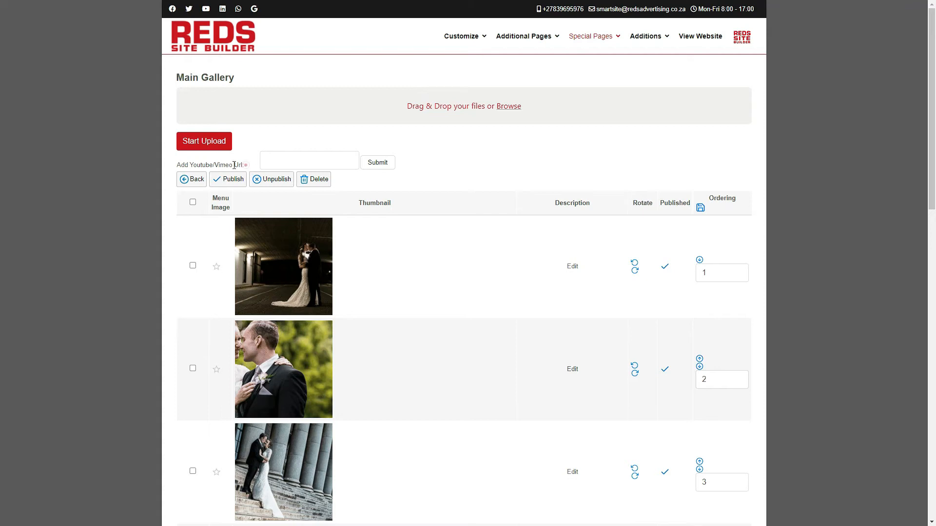
- Check the YouTube/Vimeo URL field, and select all Main Gallery images and clear the selection again
triple_click(234, 165)
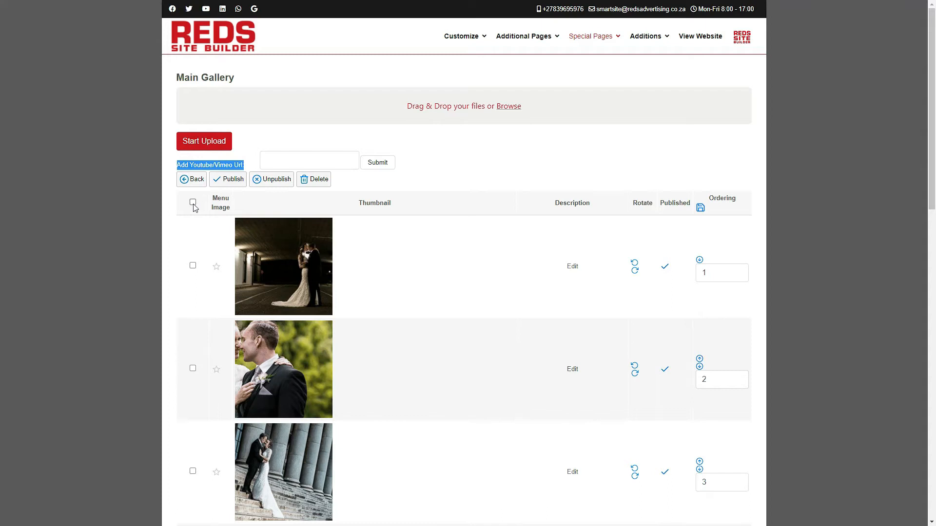
click(313, 160)
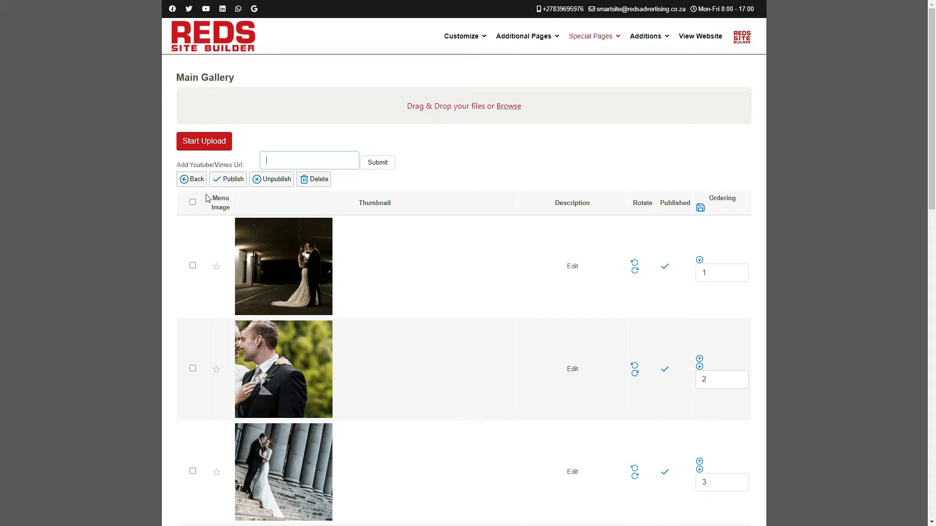
click(193, 203)
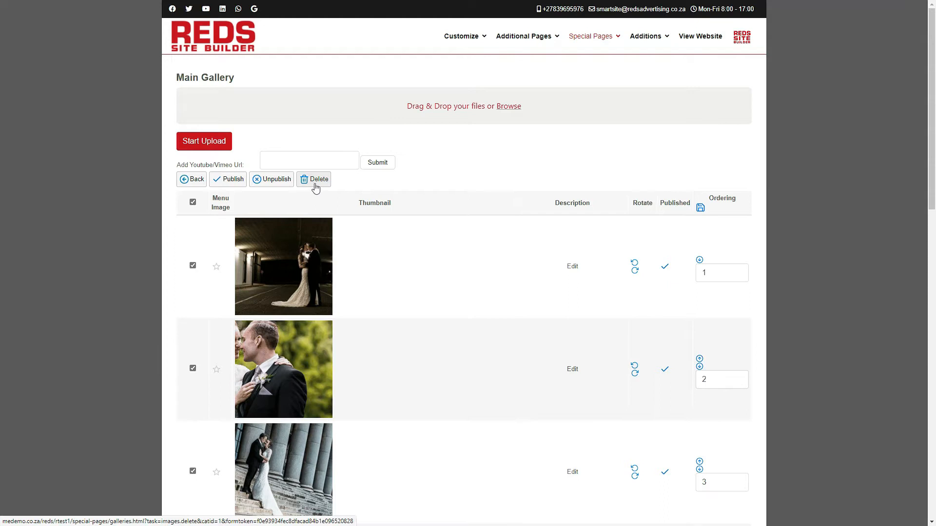
click(194, 203)
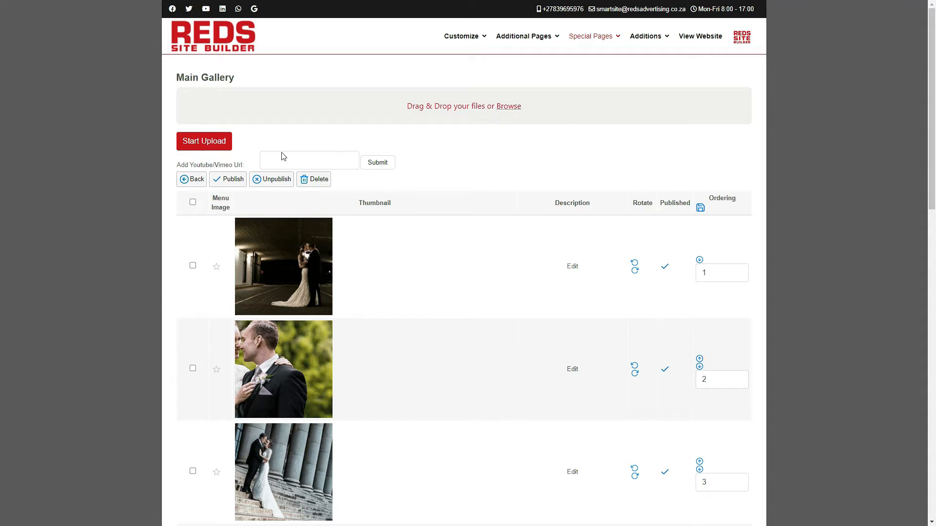
- Return to the gallery categories and start a new category titled "Our Products"
click(196, 181)
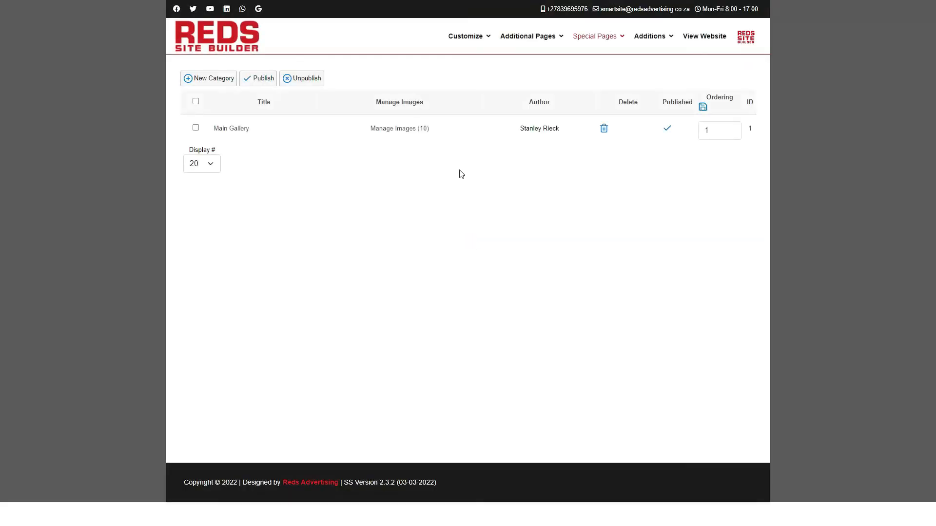
click(426, 130)
click(212, 83)
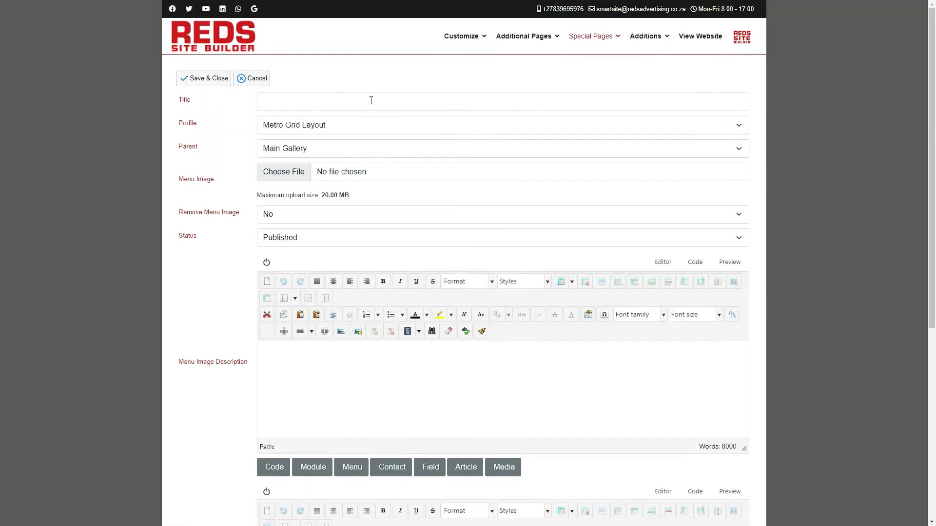
click(316, 106)
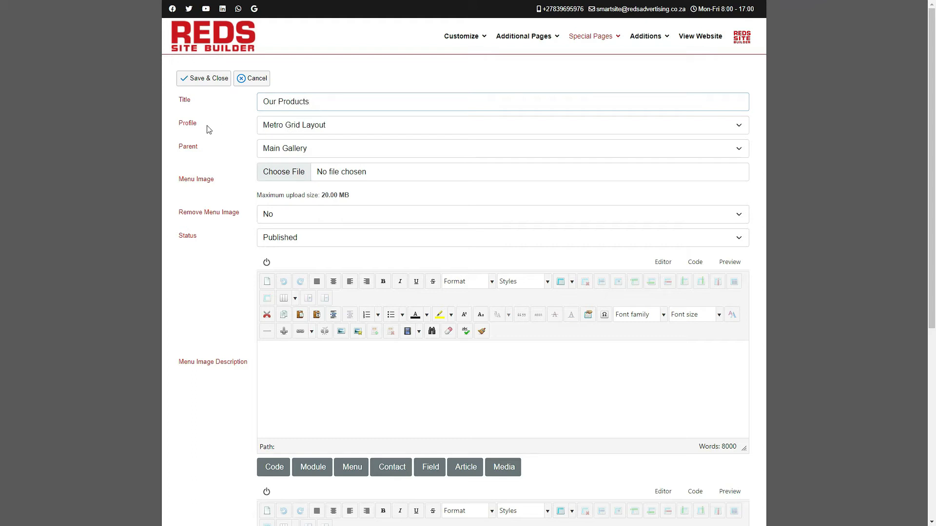
- Try the Box Grid with Ratings profile for the new category and set it back to Metro Grid Layout
click(286, 129)
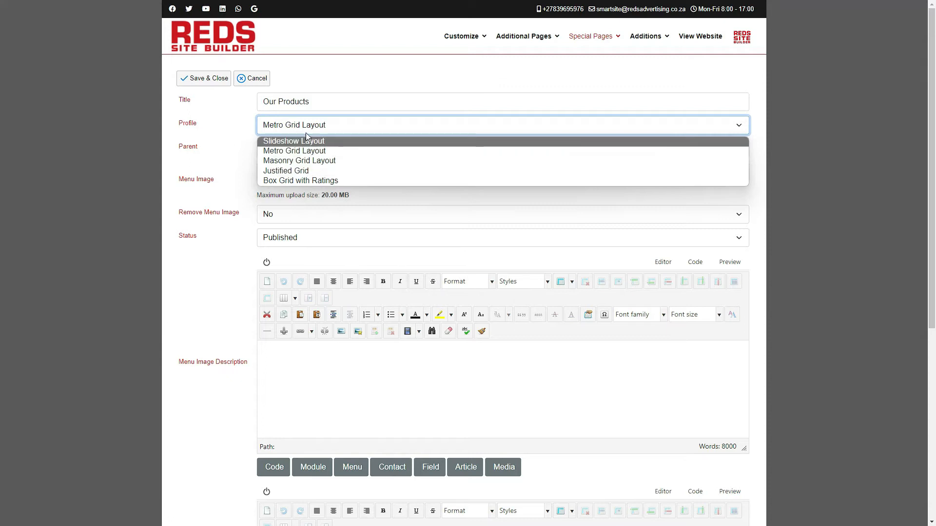
click(301, 180)
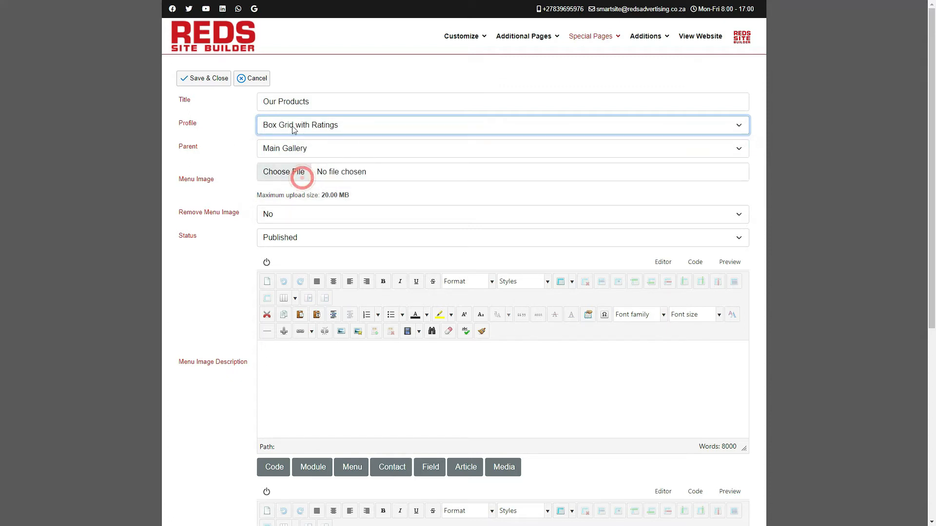
click(316, 133)
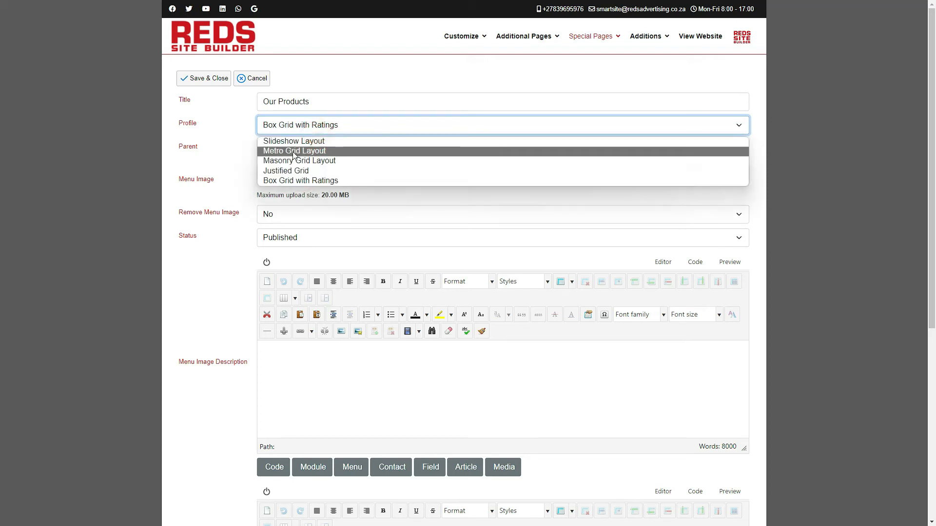
click(295, 152)
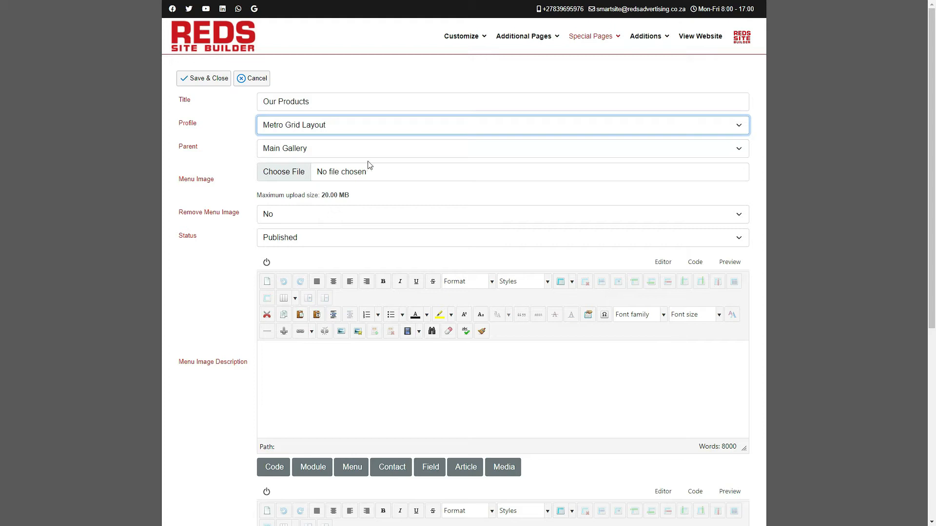
- Keep Main Gallery as the new category's parent, check the Remove Menu Image options, and keep the status set to Published
click(740, 151)
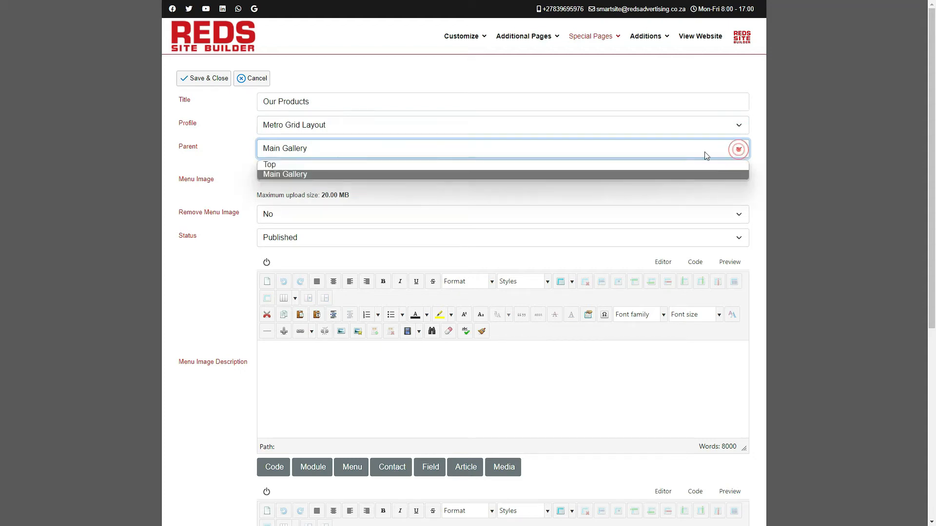
click(298, 176)
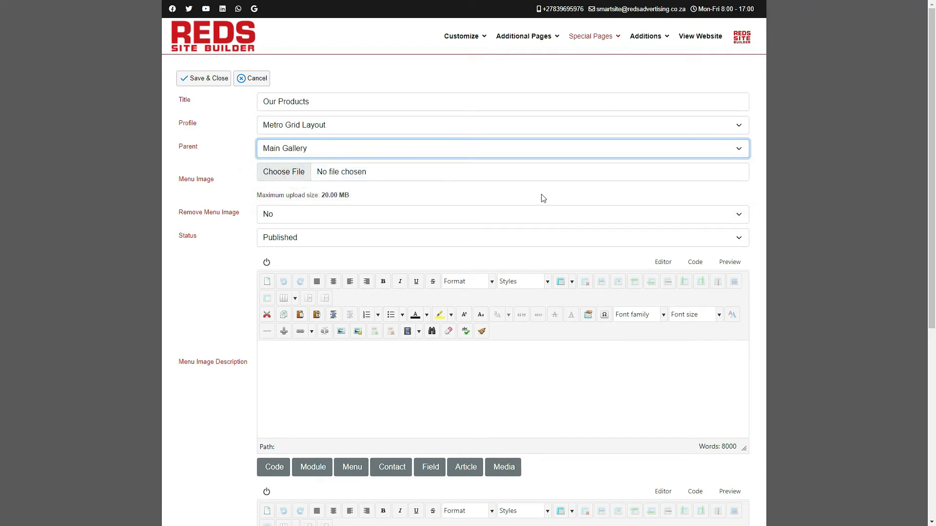
click(263, 216)
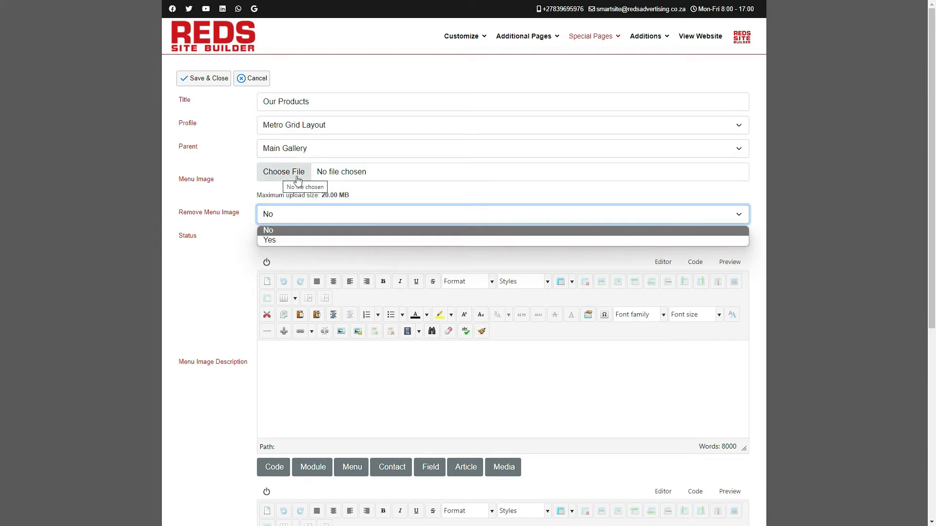
click(244, 200)
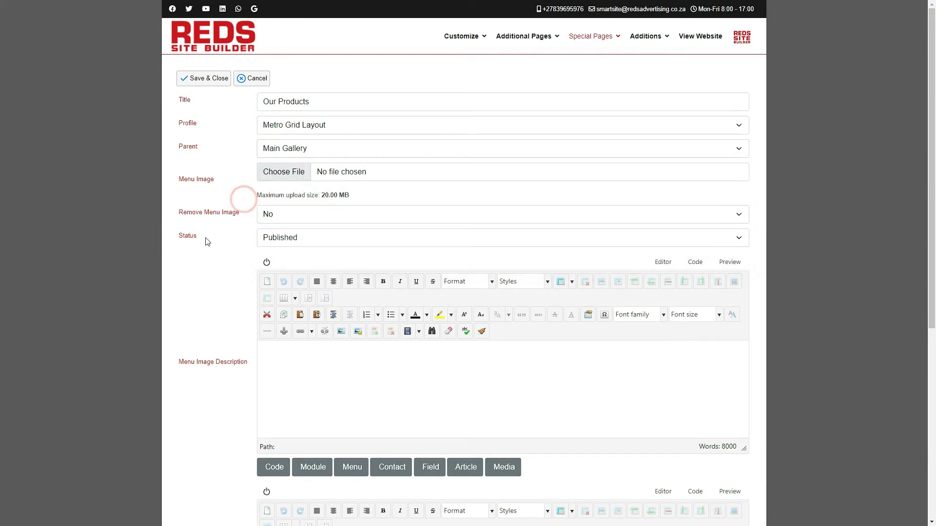
click(274, 239)
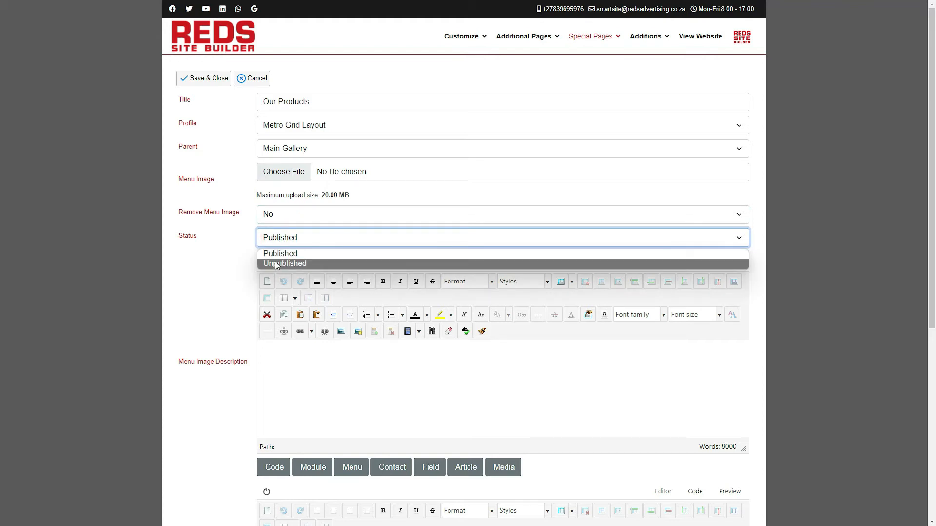
click(278, 254)
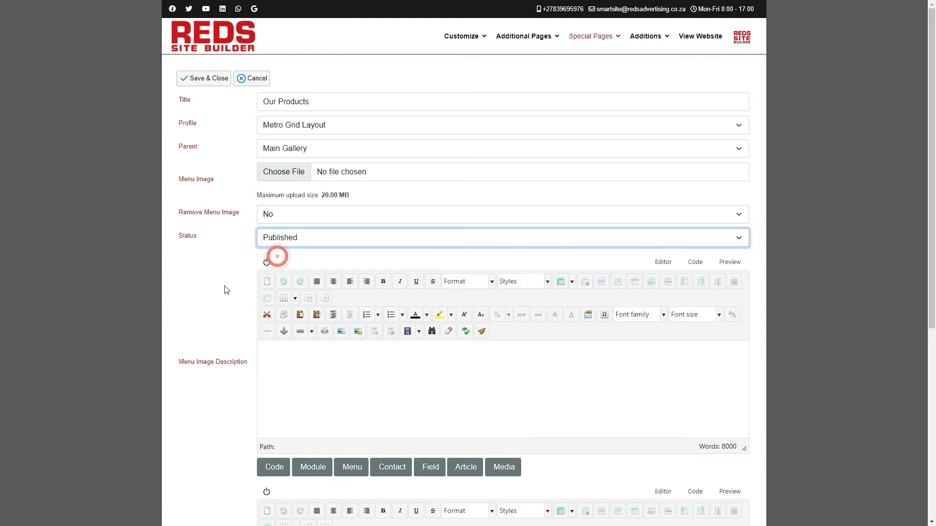
- Examine the new category's Menu Image Description, Description and Meta Description fields, and cancel creating the category
scroll(225, 288, down, 4)
click(320, 176)
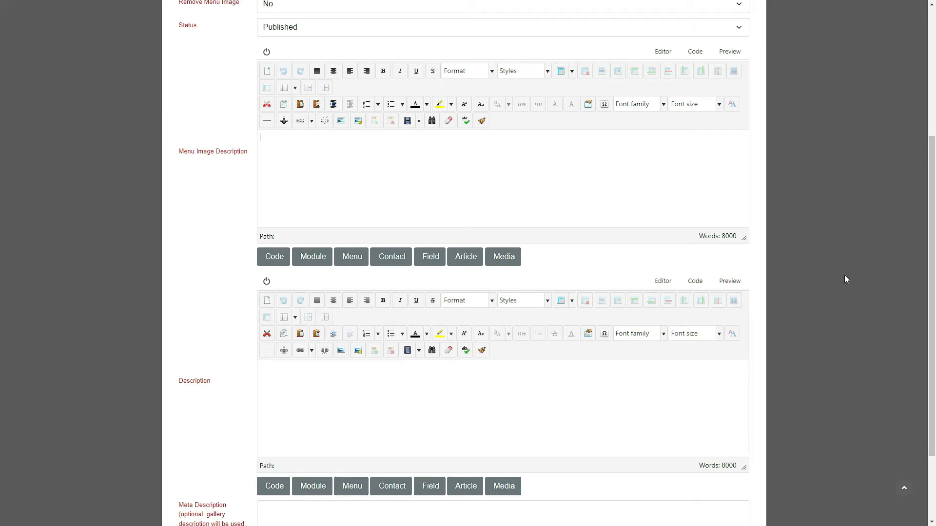
scroll(726, 315, down, 2)
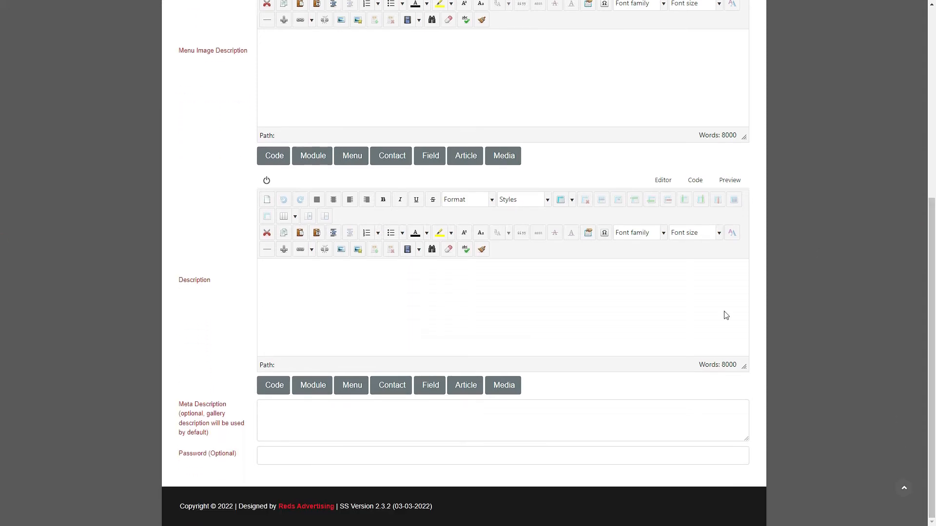
click(332, 300)
click(722, 363)
drag(205, 414, 209, 441)
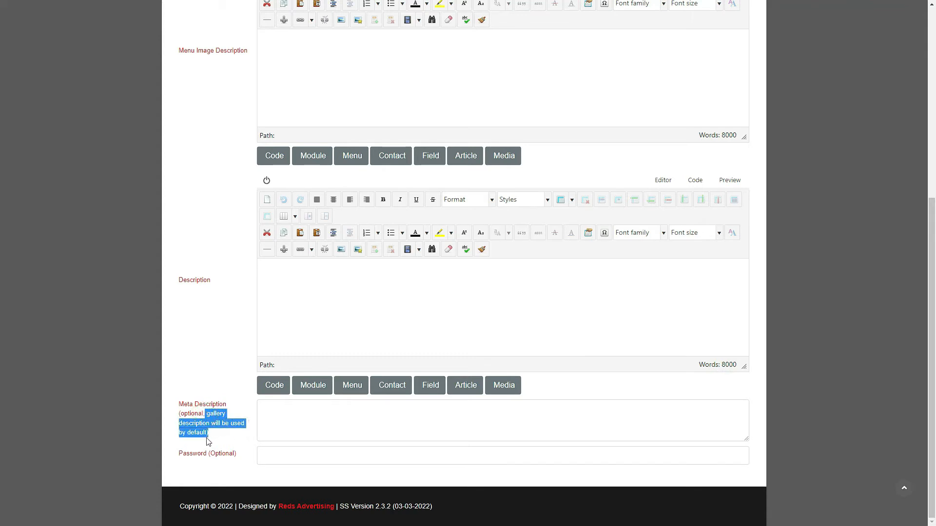
click(226, 434)
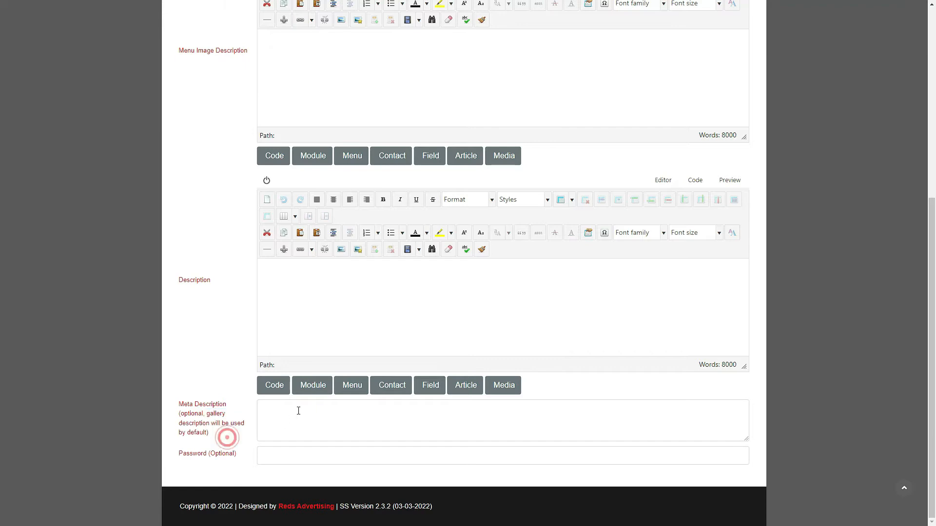
scroll(299, 410, up, 6)
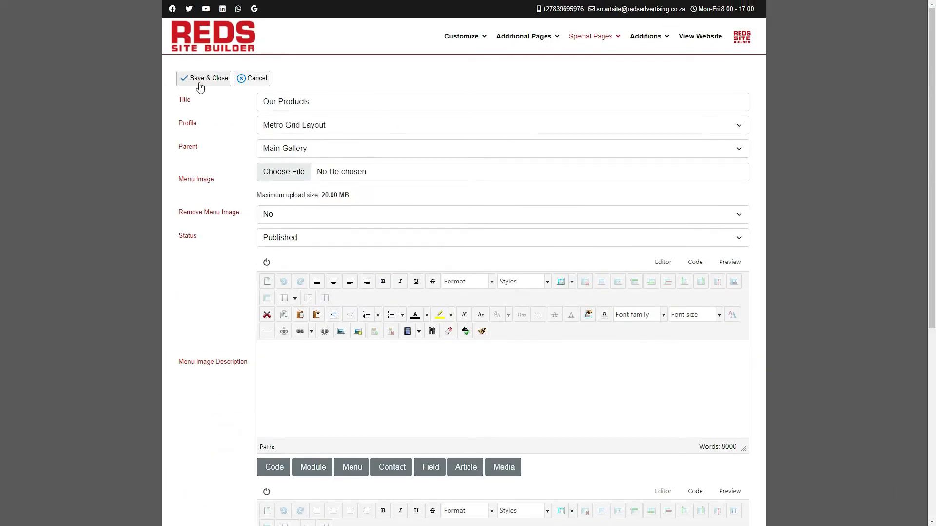
click(253, 84)
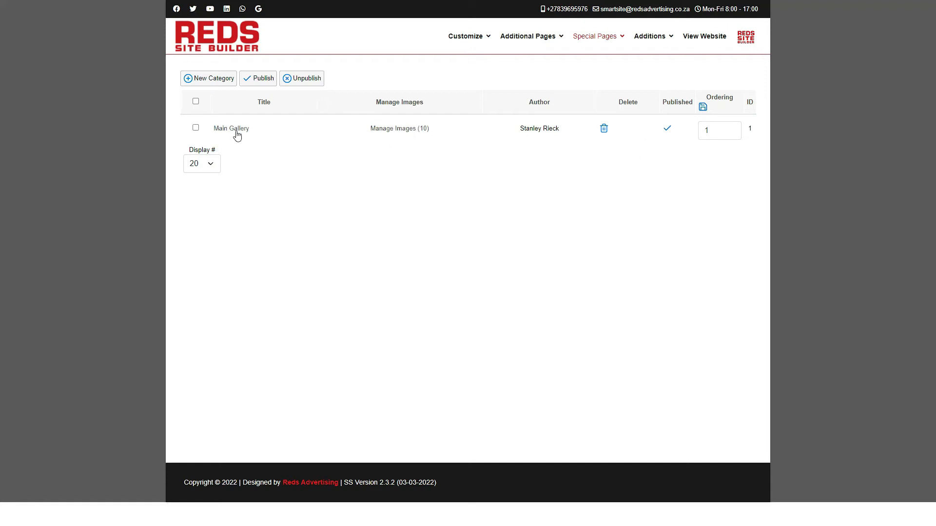
- Check the Main Gallery's image management page, and open the Packages/Pricing management page
click(417, 130)
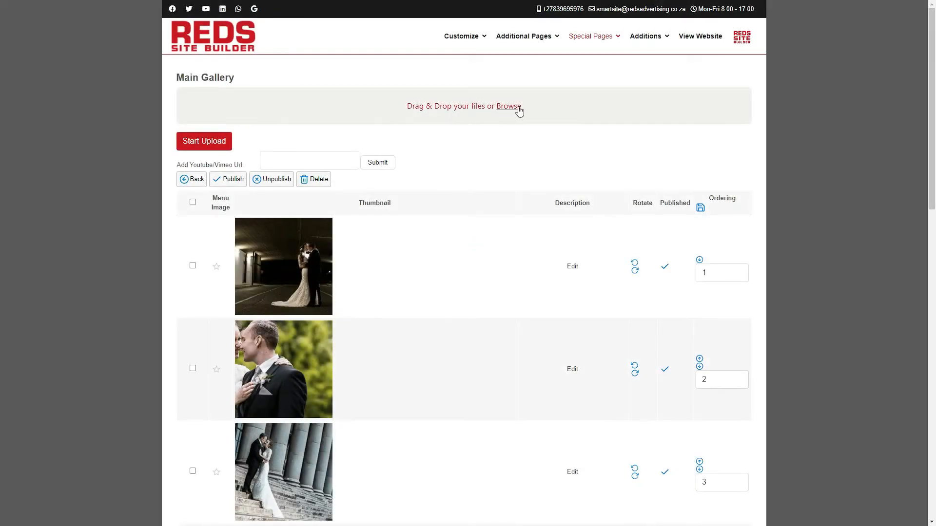
click(191, 179)
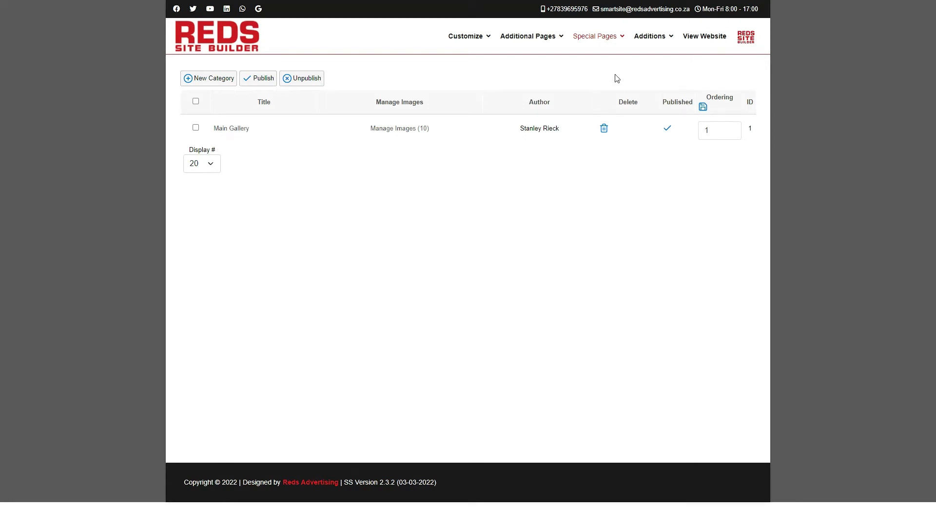
mouse_move(612, 37)
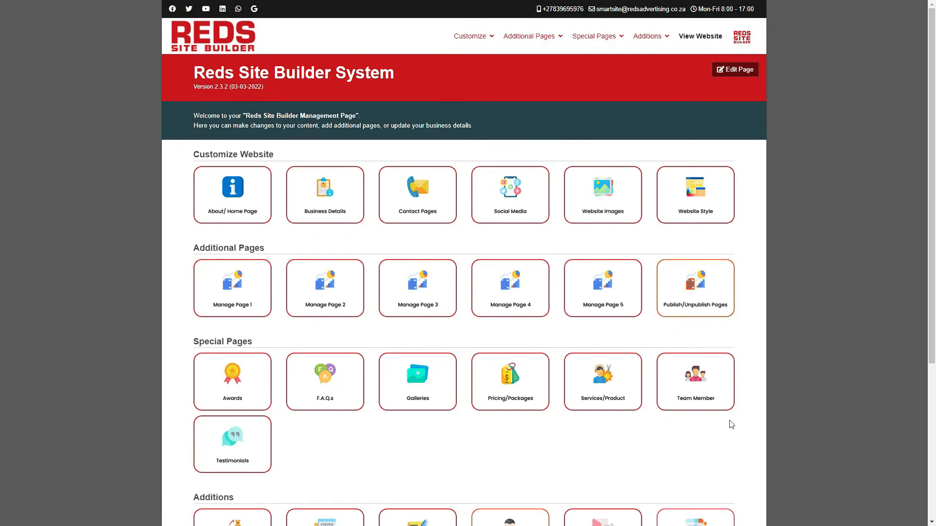
click(492, 383)
mouse_move(584, 40)
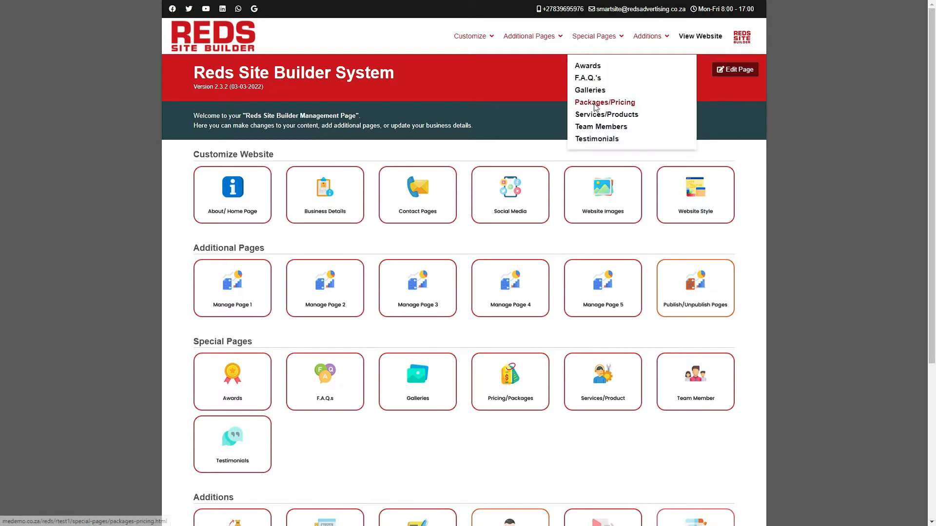
click(593, 106)
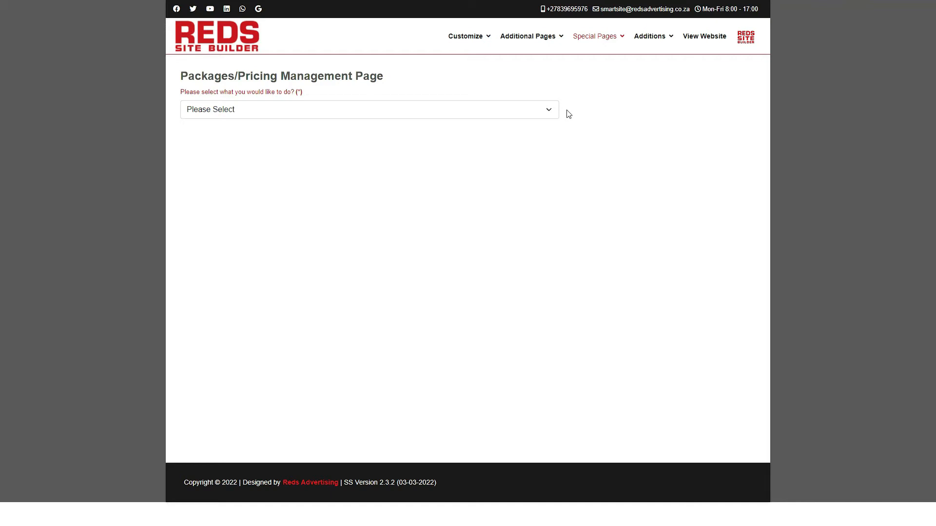
- Check the Remove Packages/Pricing Page option, and choose Manage Packages/Pricing Page instead
click(542, 115)
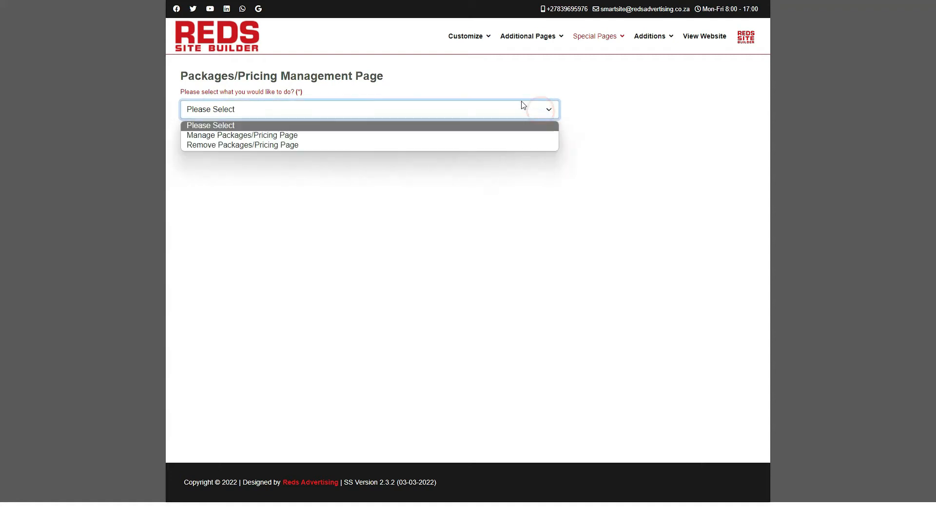
click(228, 145)
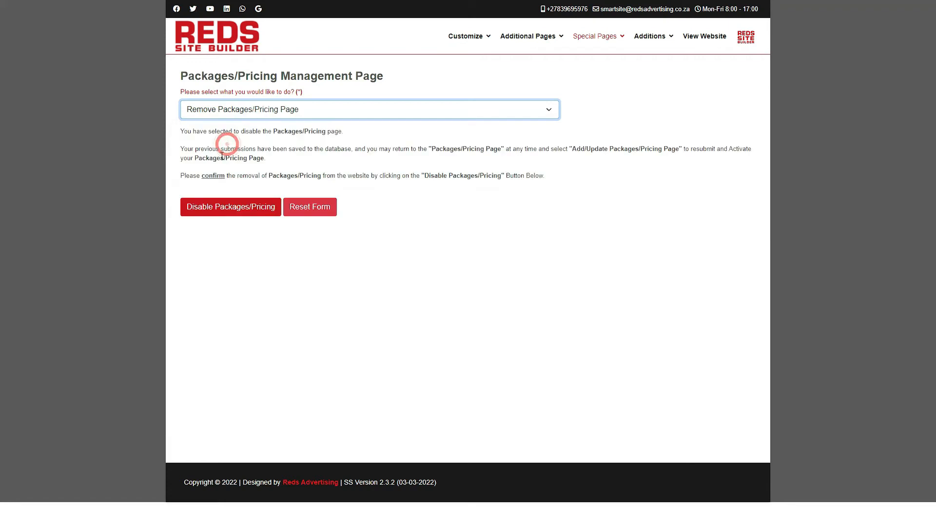
click(280, 114)
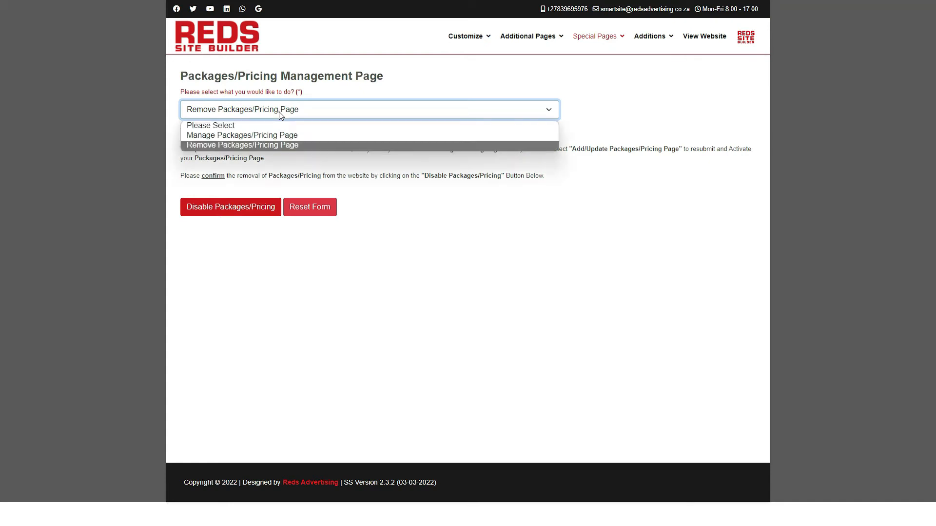
click(273, 137)
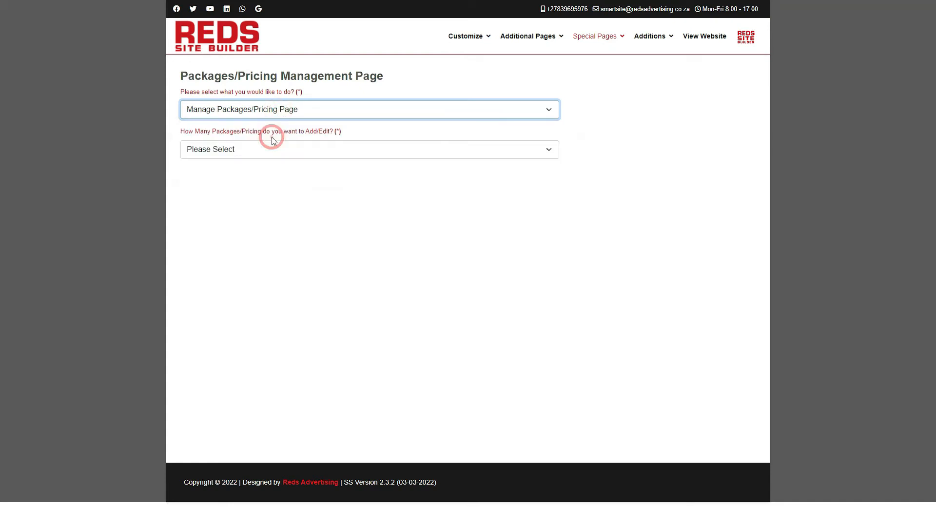
- Set the number of packages to add or edit to 6 Packages
click(322, 150)
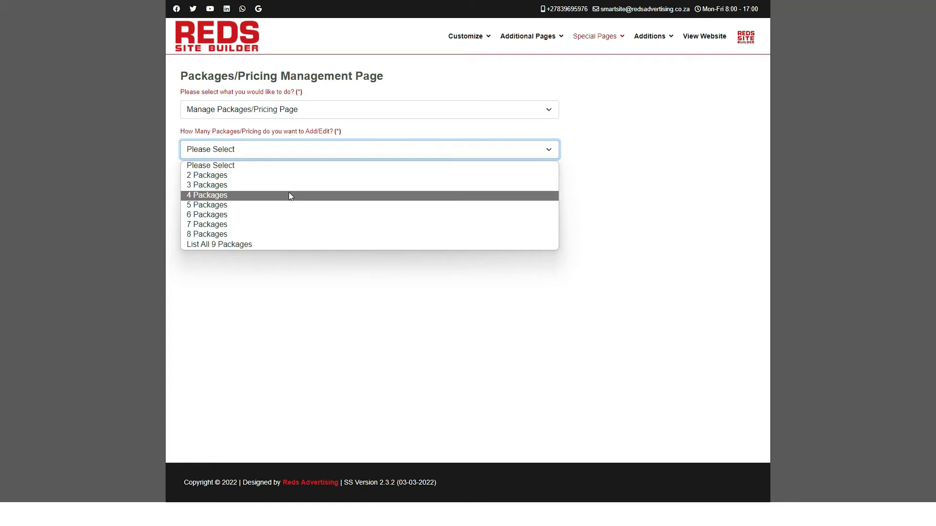
click(289, 218)
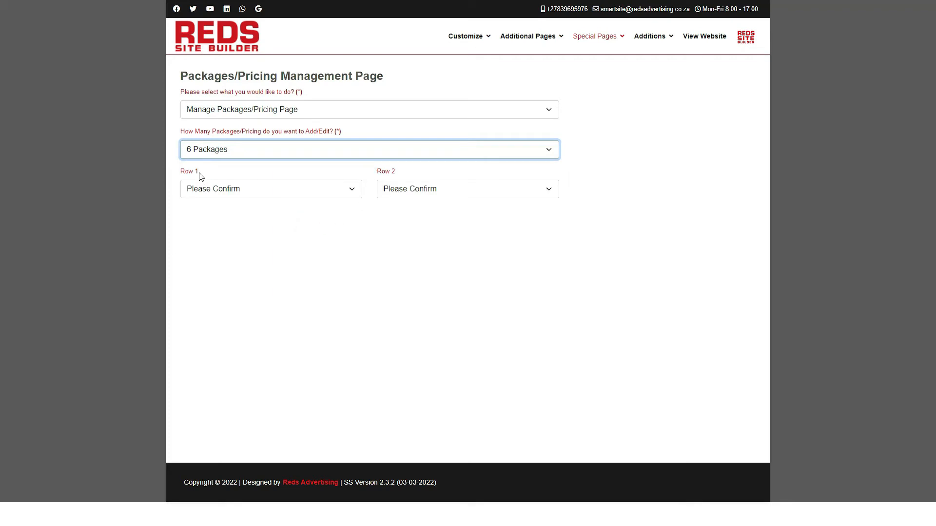
click(214, 157)
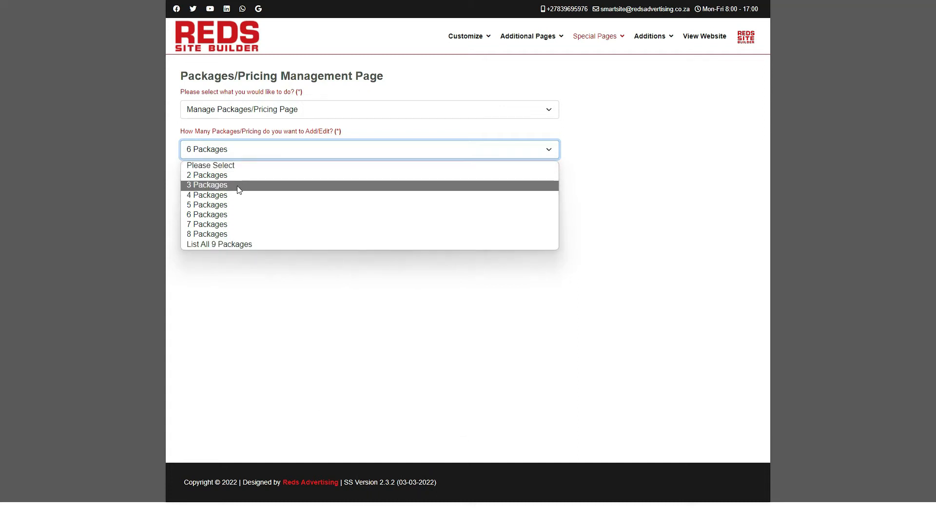
click(238, 216)
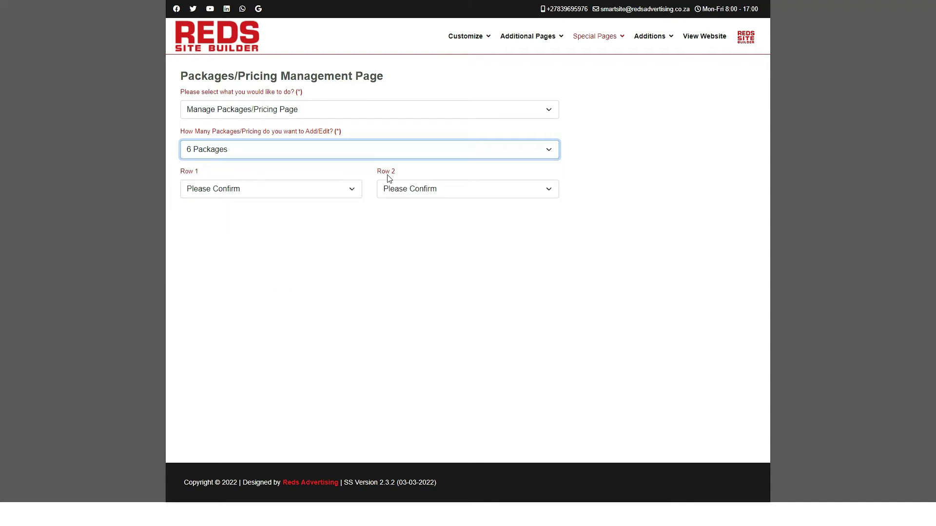
- Confirm Row 1 as packages 1 - 2 - 3 and Row 2 as packages 4 - 5 - 6
click(352, 189)
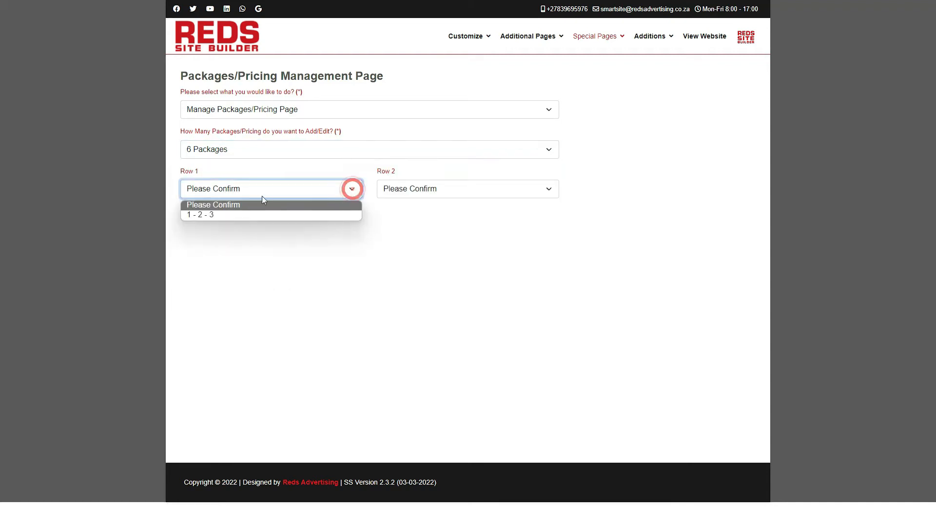
click(233, 213)
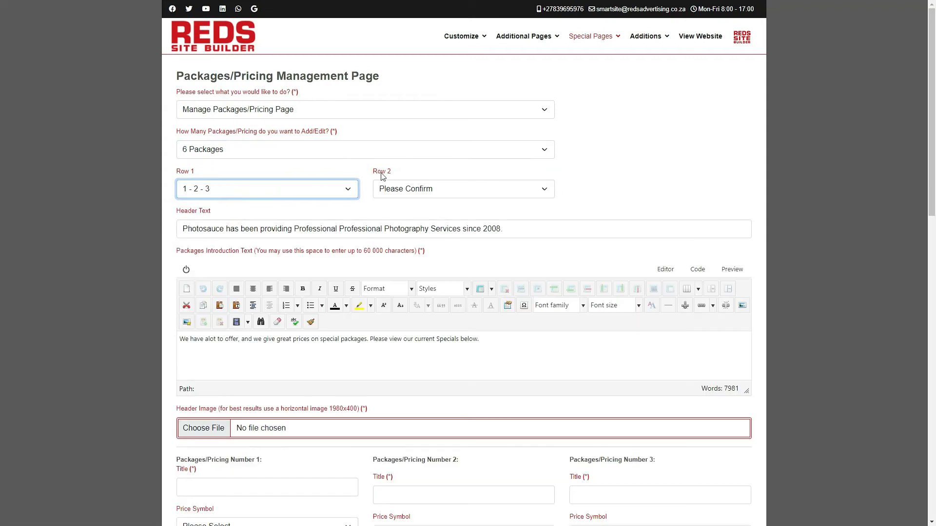
click(388, 189)
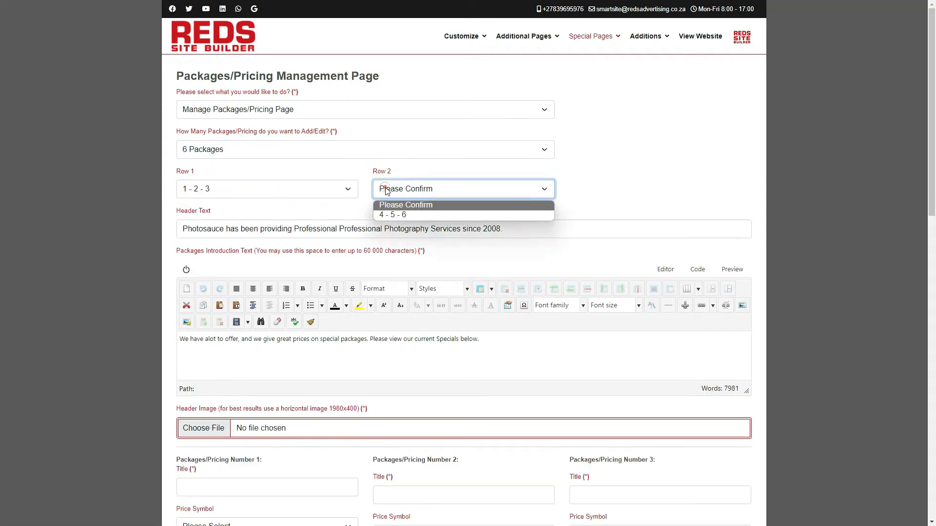
click(411, 216)
click(661, 193)
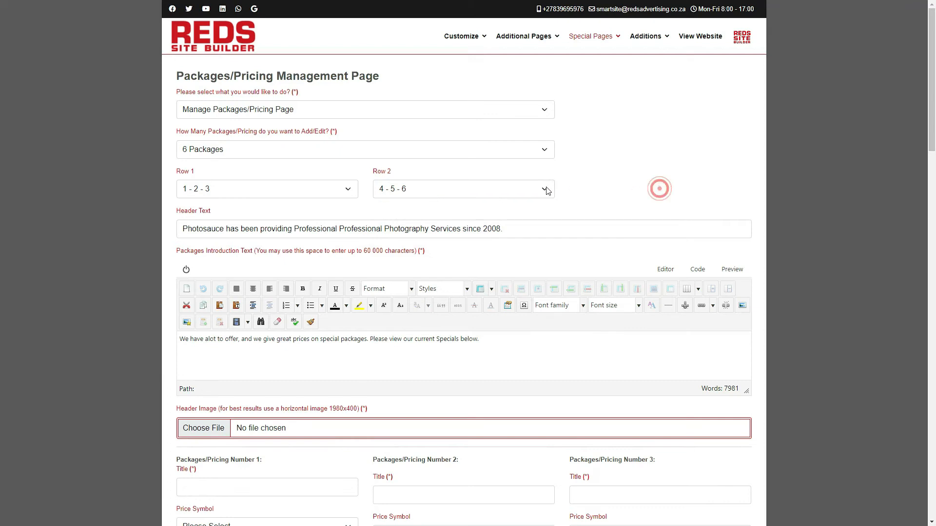
- Examine the Header Text, the package fields and the Package Info section underneath all packages
scroll(928, 144, down, 3)
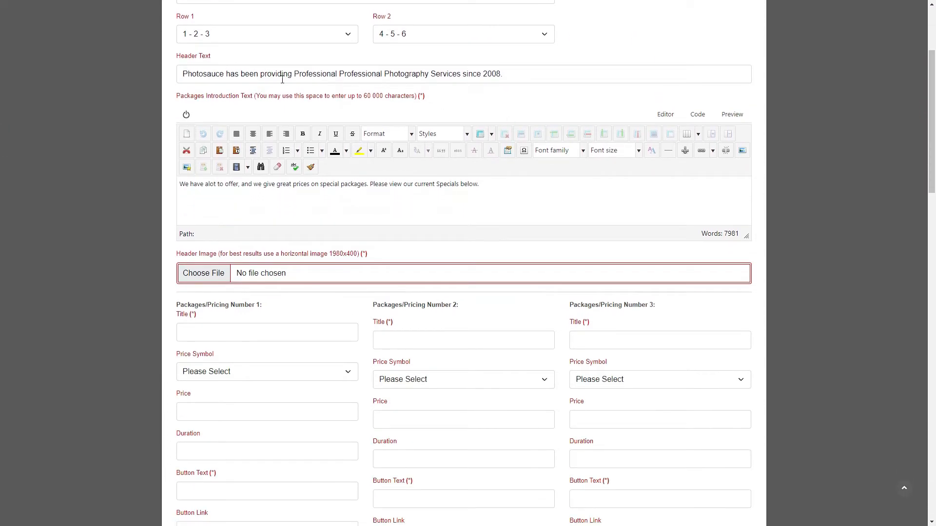
click(509, 75)
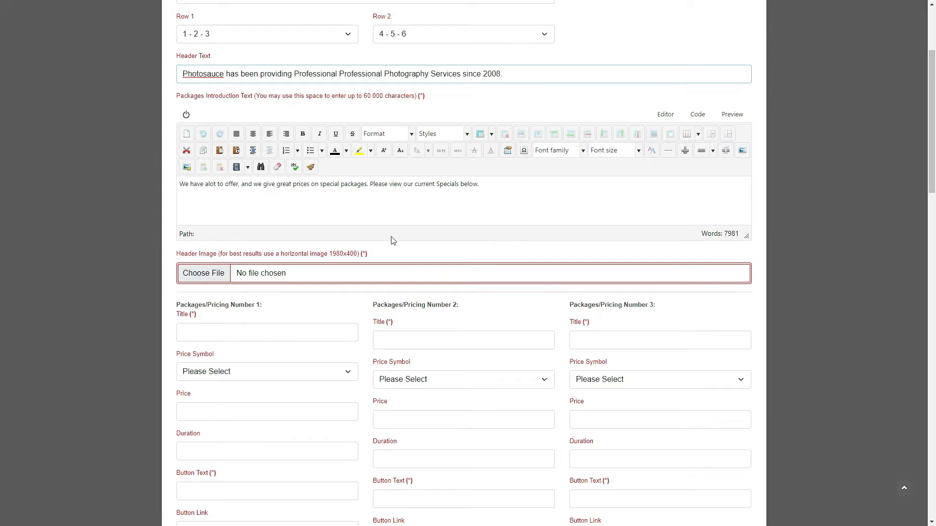
drag(930, 152, 905, 475)
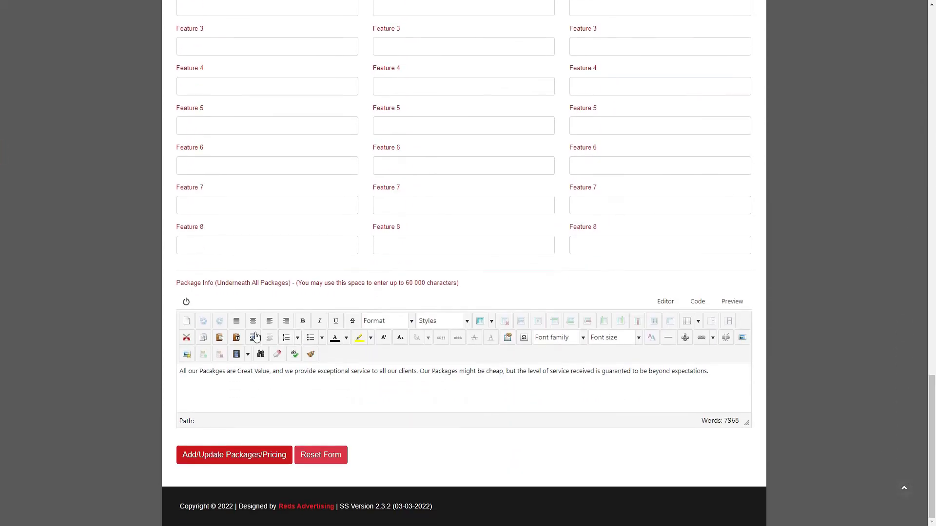
drag(168, 285, 463, 290)
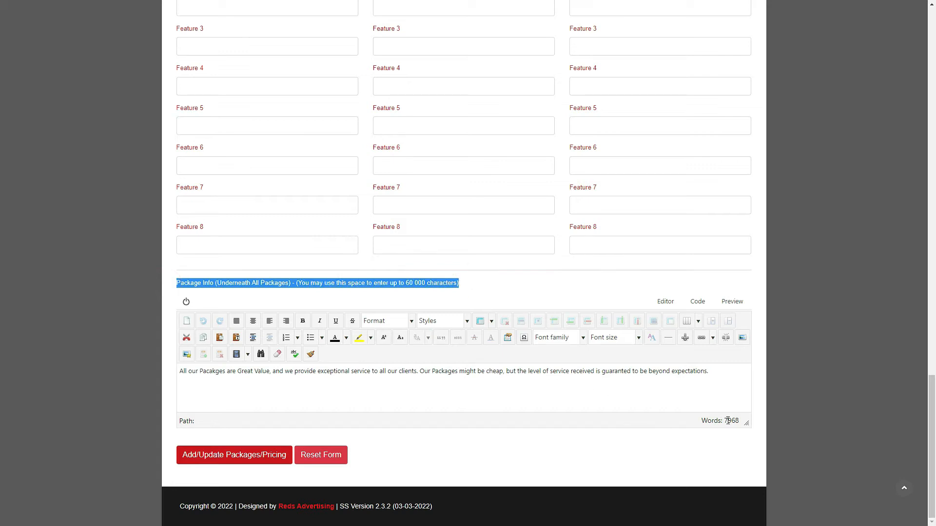
drag(932, 434, 932, 434)
- Title the first package "Gold Website Design Package" and set its price symbol to Rands
drag(932, 421, 932, 129)
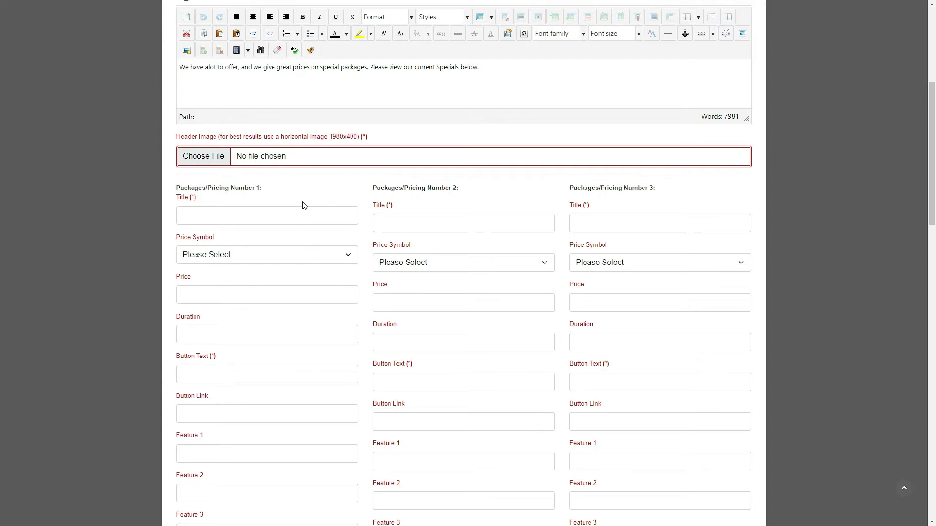
click(284, 216)
text(Gold Websi)
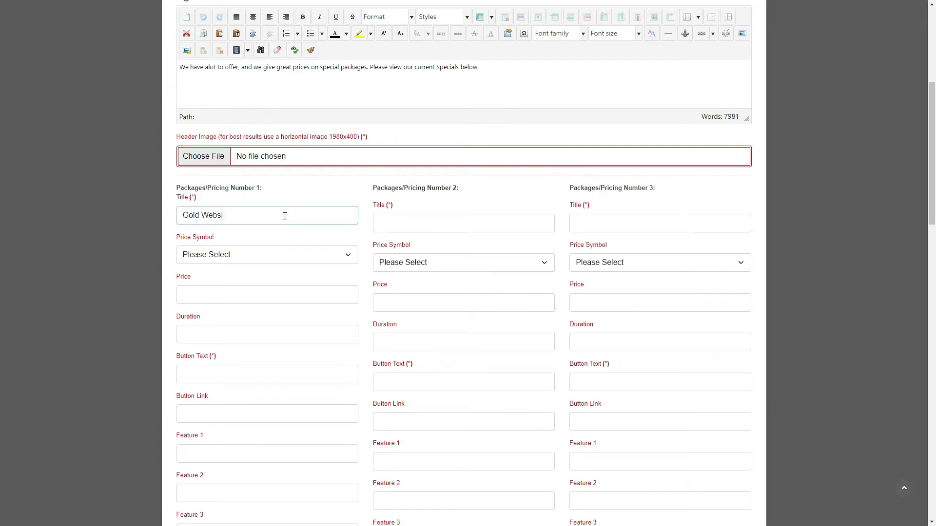
text(te Design Package)
click(269, 254)
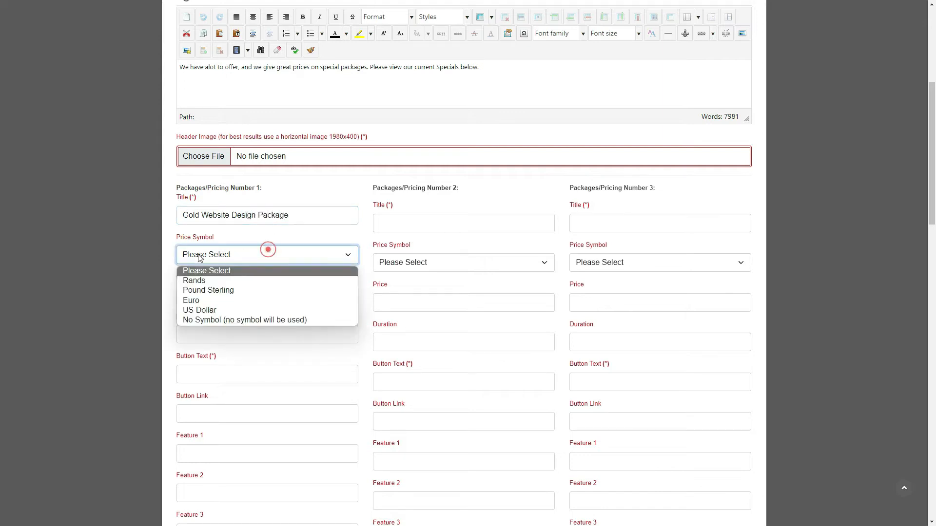
click(202, 282)
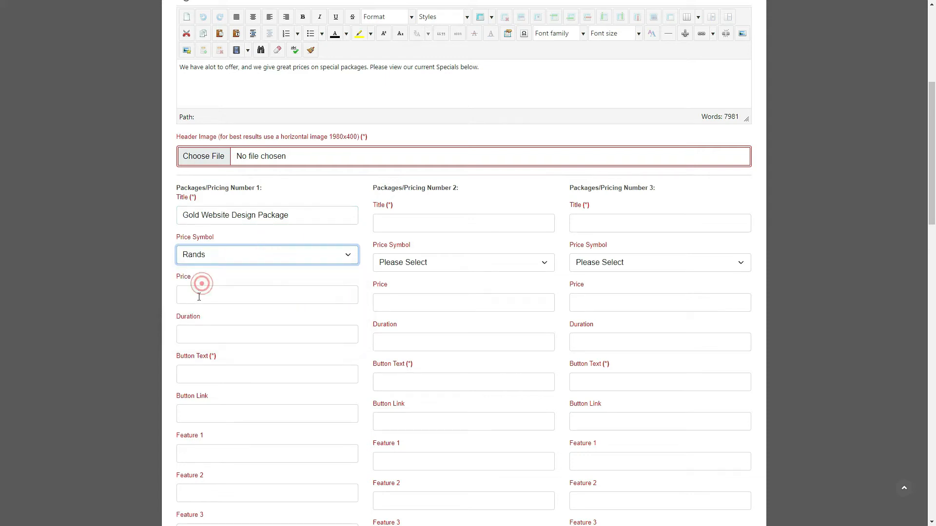
- Try the first package with No Symbol (no symbol will be used) and P.O.A. as the price
click(211, 262)
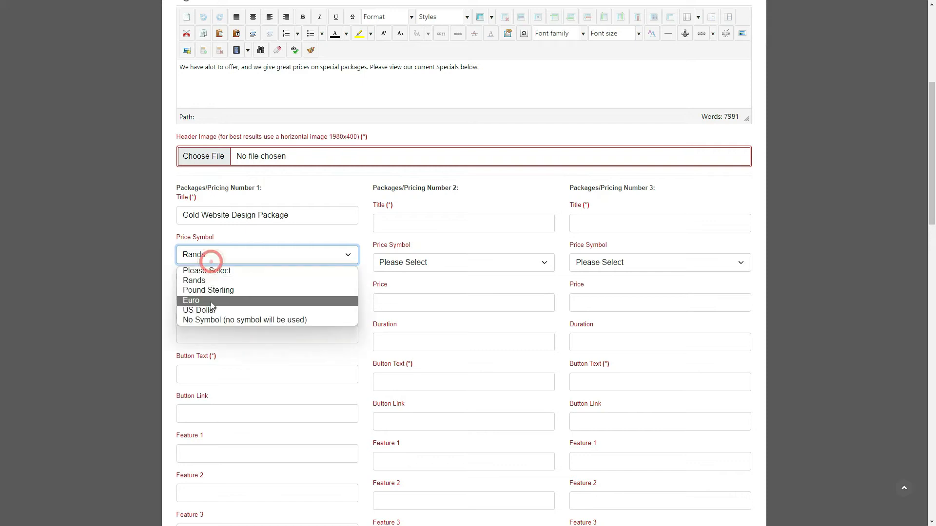
click(207, 320)
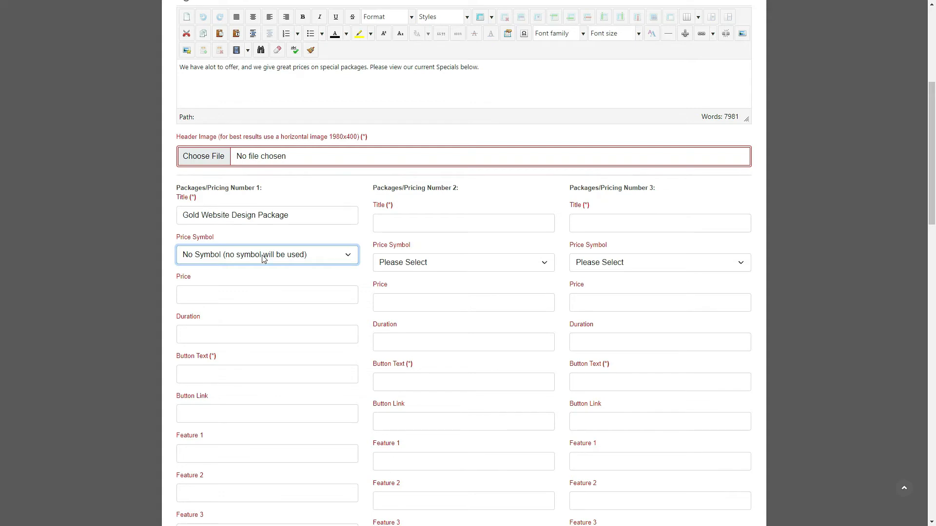
click(264, 296)
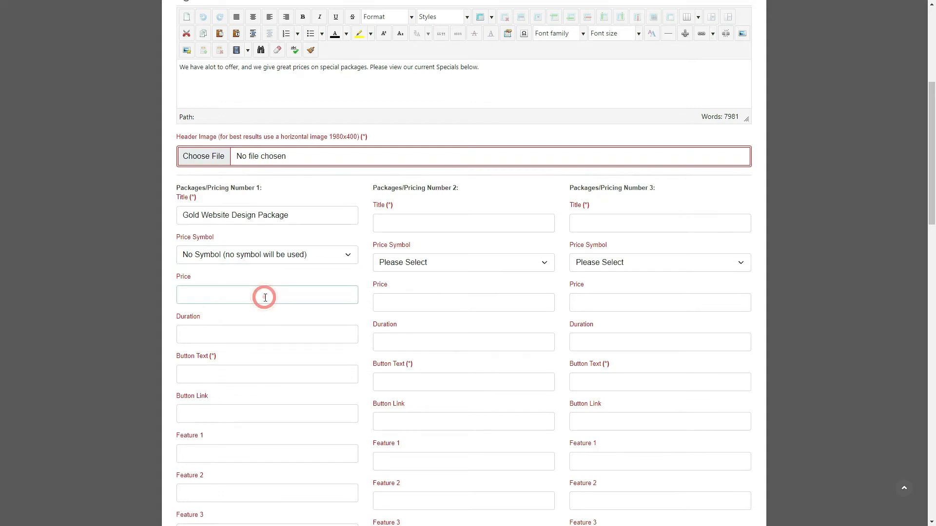
text(P.O.A.)
- Set the first package's price symbol back to Rands and its price to 4500.00
click(265, 255)
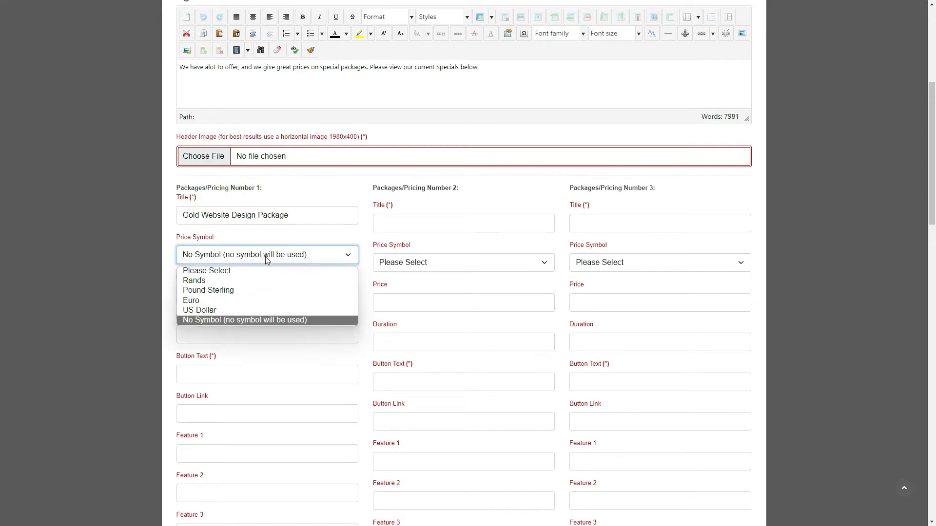
click(197, 280)
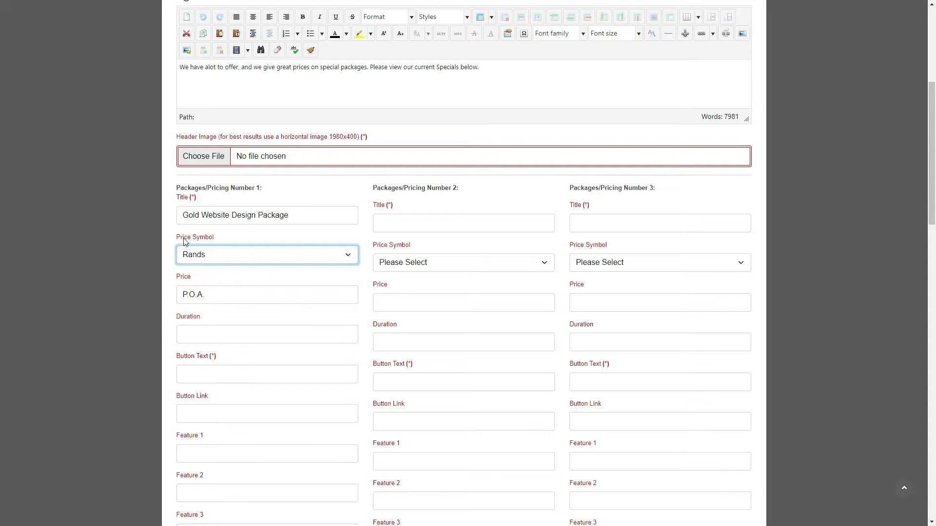
drag(221, 292, 159, 293)
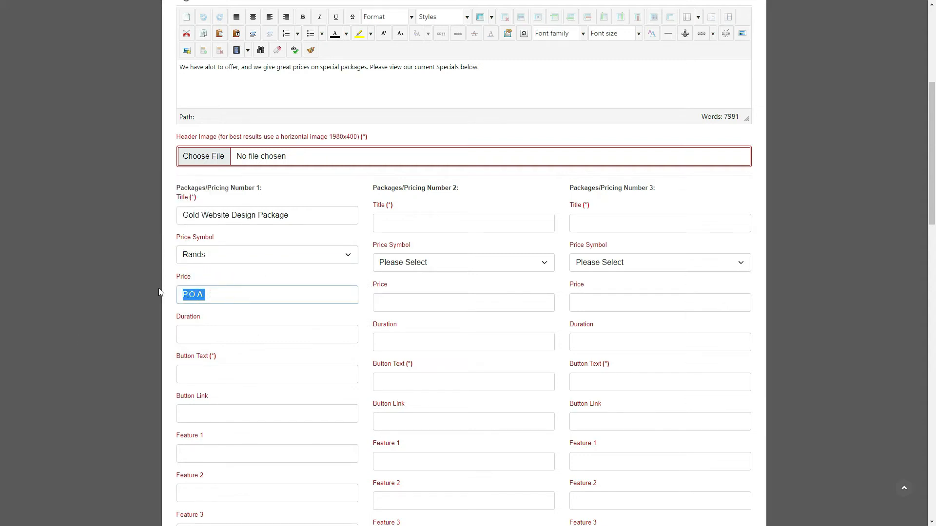
text(1)
key(BackSpace)
text(4500.00)
- Enter "1 year" as the first package's duration, and replace it with "Annually"
mouse_move(195, 325)
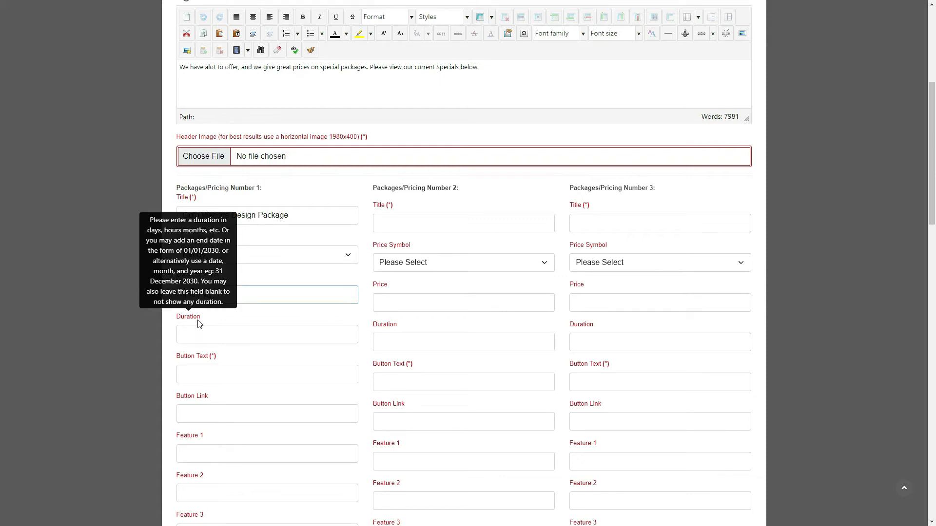
click(202, 335)
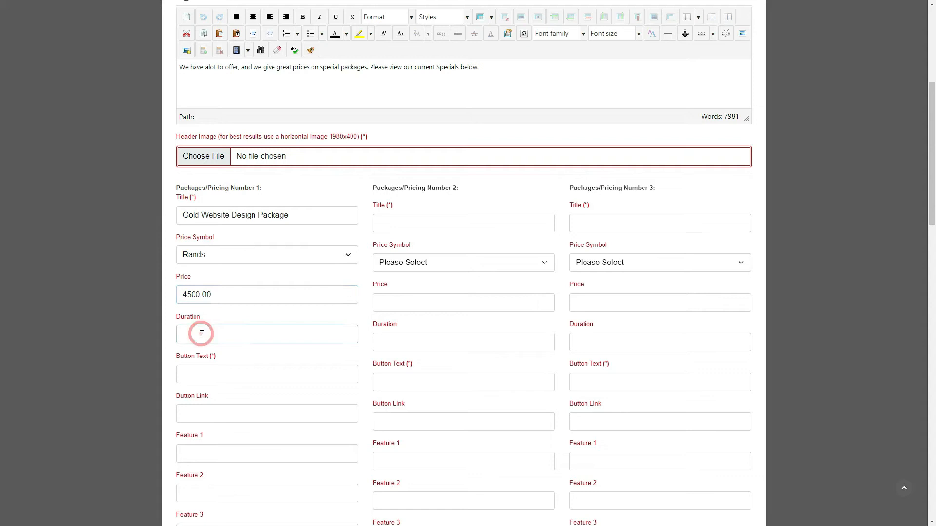
text(1 year)
click(248, 334)
drag(215, 333, 171, 335)
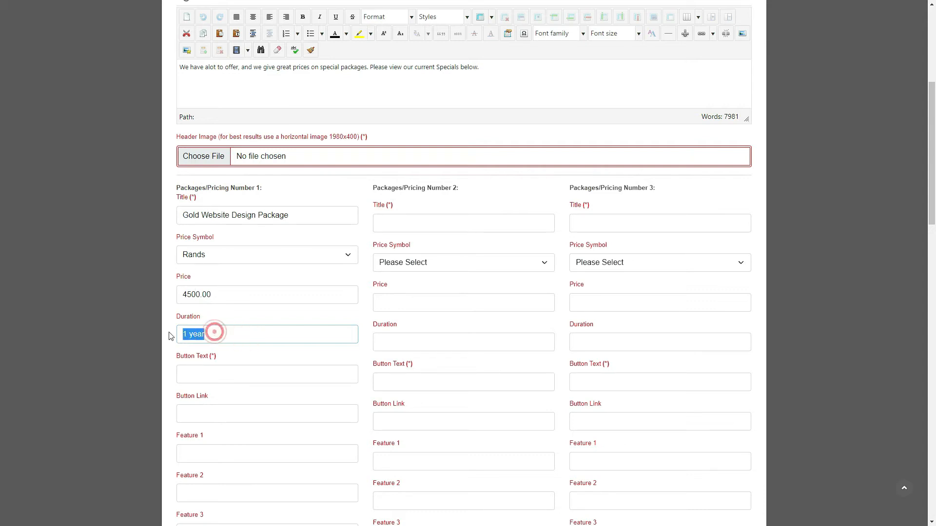
text(Annual)
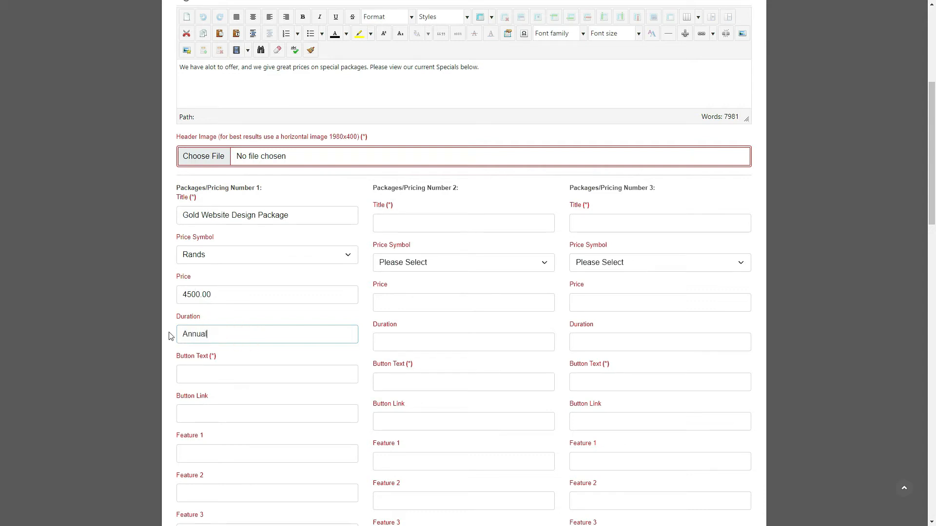
text(ly)
- Enter "Contact Us" as the first package's button text, and replace it with "Buy Now"
click(219, 377)
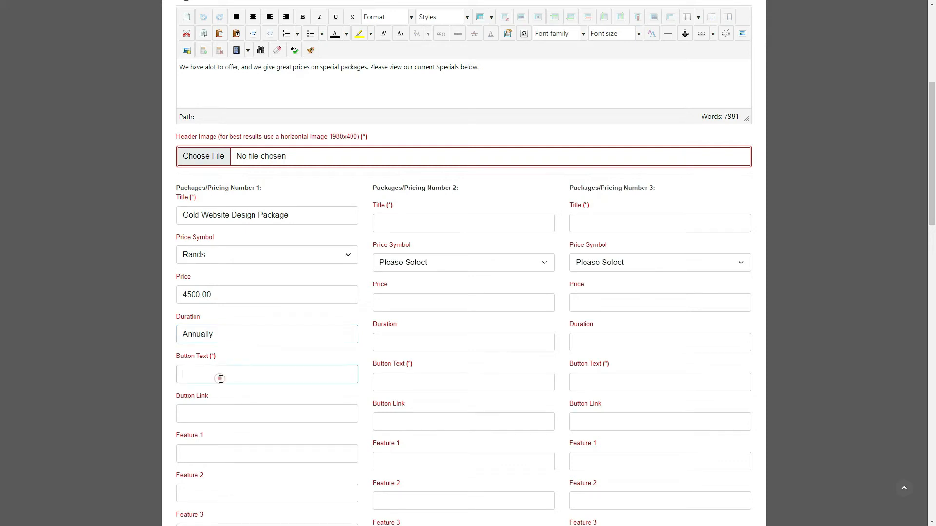
text(Contact Us)
triple_click(228, 375)
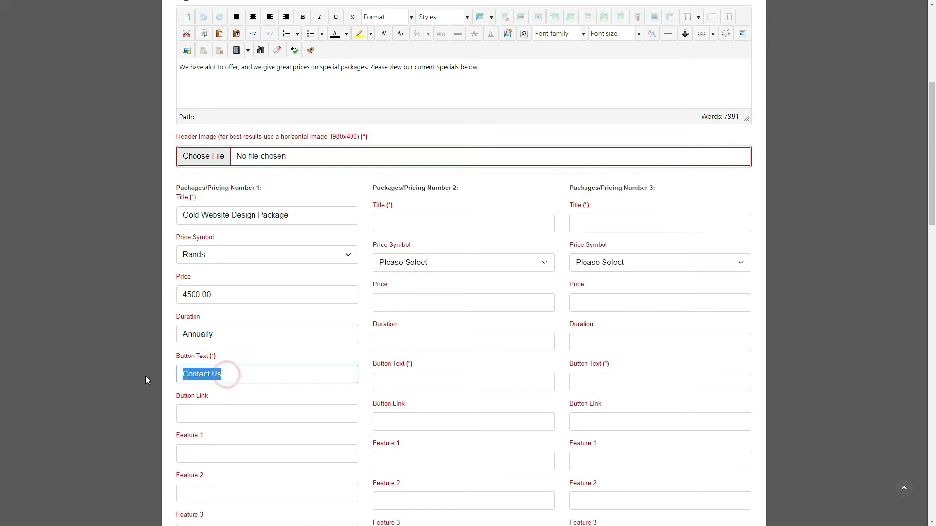
text(Buy Now)
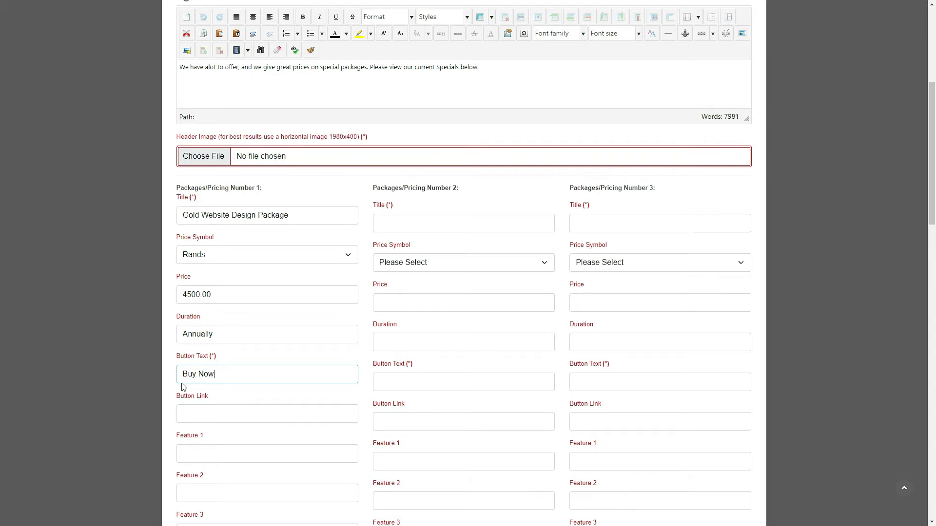
click(273, 390)
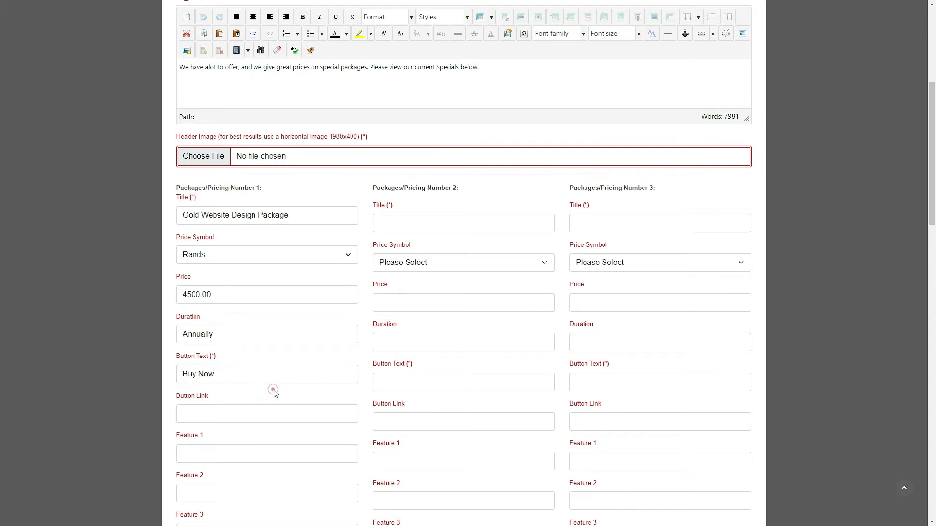
scroll(263, 380, down, 2)
click(226, 311)
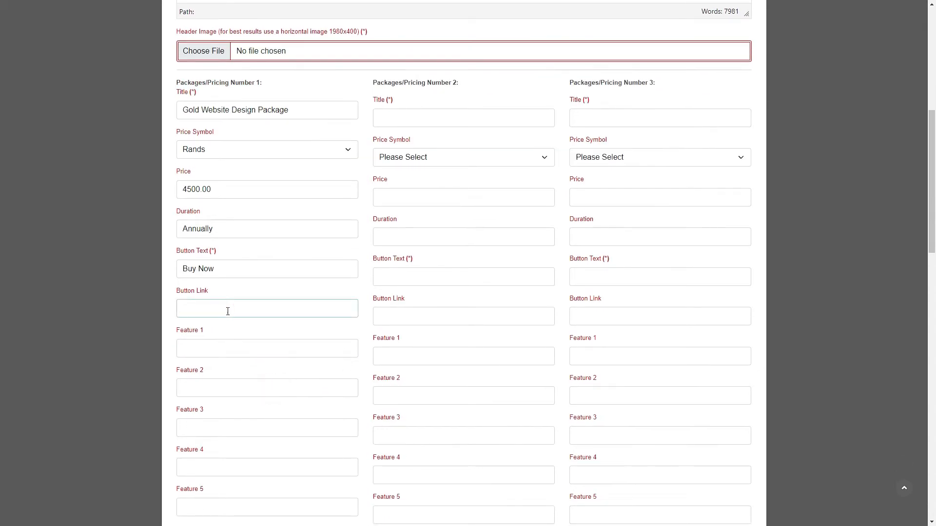
text(contact-us.html)
click(181, 309)
text(https://www.mysote)
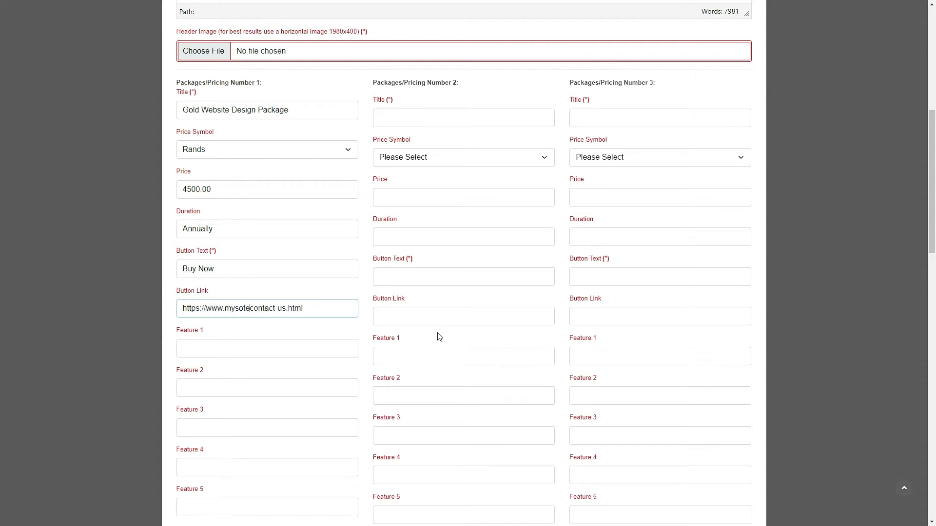
text(.co.za/)
double_click(272, 308)
click(338, 306)
drag(238, 308, 243, 308)
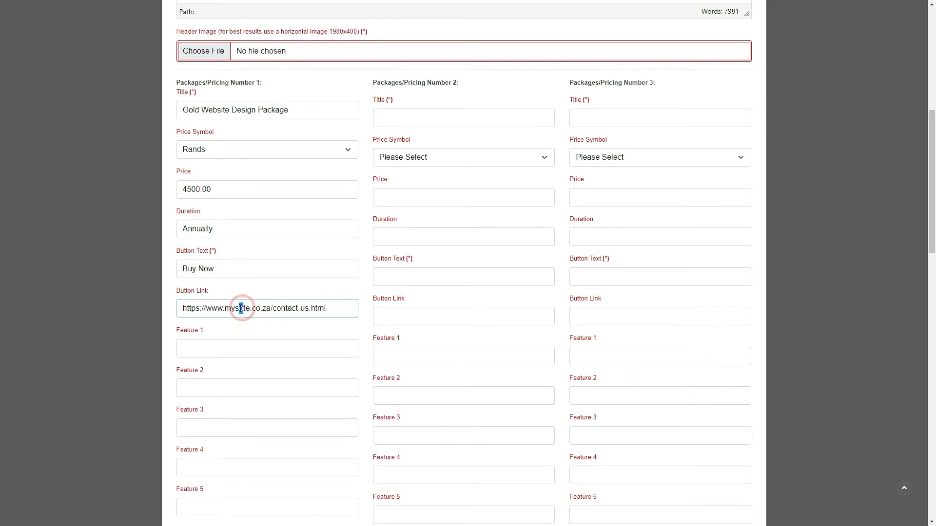
text(i)
click(340, 311)
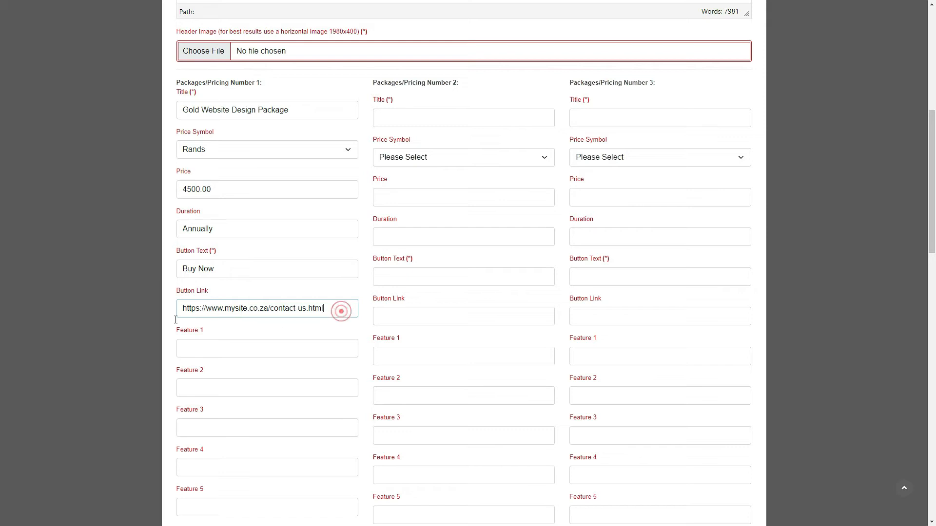
- Fill the first package's Feature 1, Feature 2 and Feature 3 fields with "Feature 1", "Feature 2" and "Feature 3"
click(206, 341)
scroll(264, 339, down, 2)
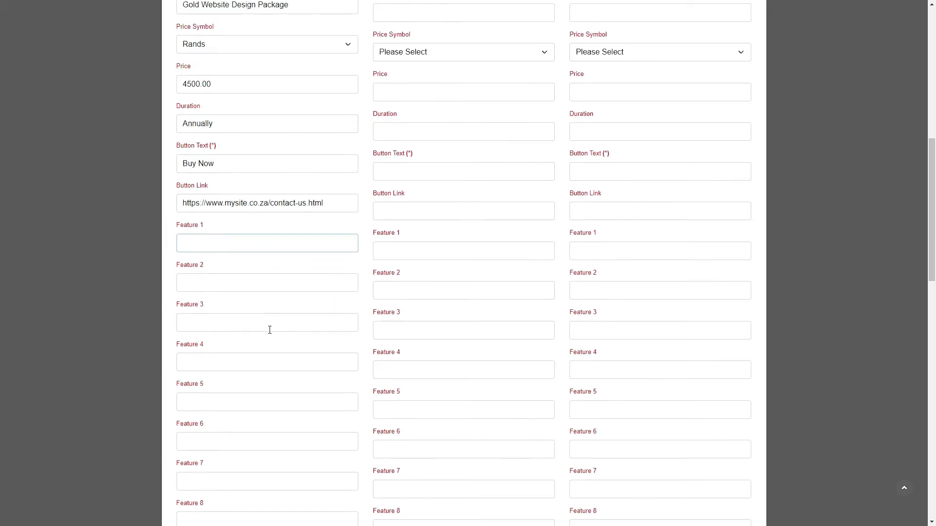
text(Feature 1)
drag(213, 245, 207, 245)
scroll(211, 245, down, 2)
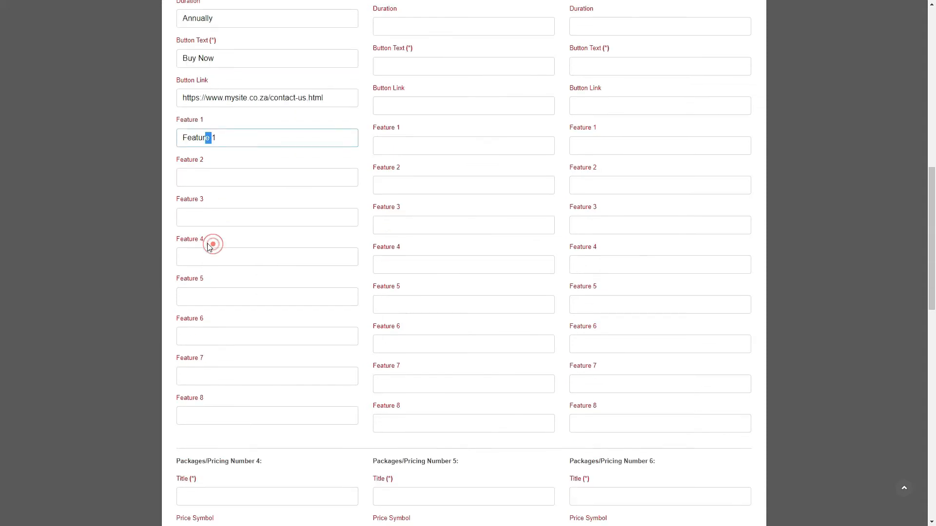
double_click(210, 137)
key(ctrl+c)
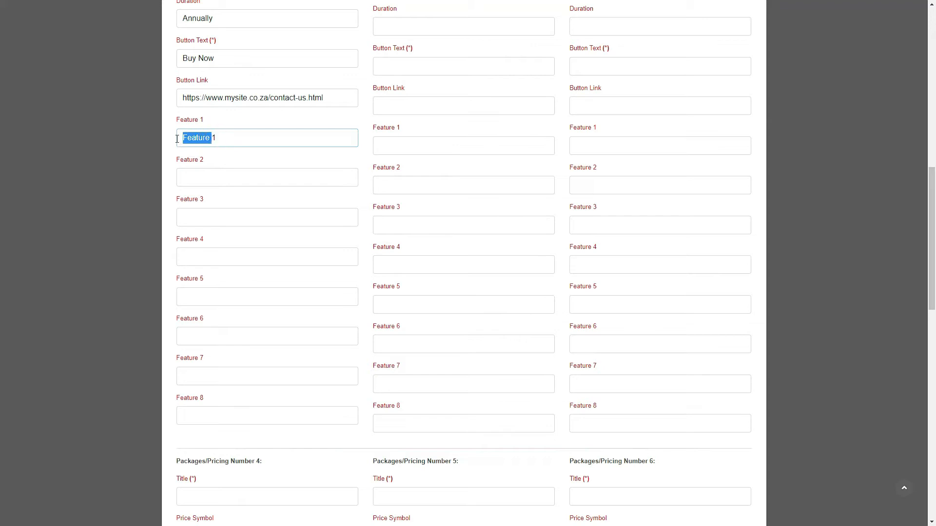
click(229, 175)
key(ctrl+v)
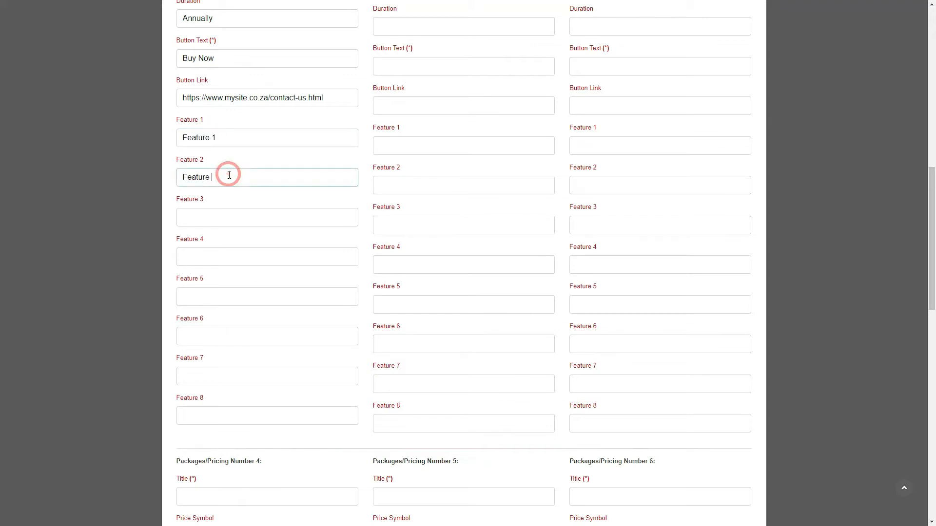
click(237, 225)
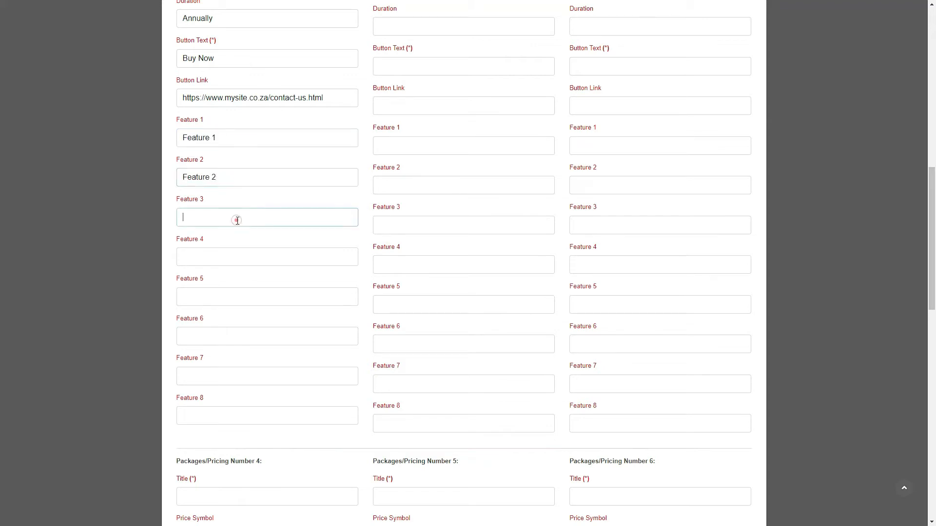
key(ctrl+v)
text(3)
- In the second package, enter "Feature 1" as Feature 2, "Feature 2" as Feature 5 and "Feature 3" as Feature 7
click(423, 187)
key(ctrl+v)
text(1)
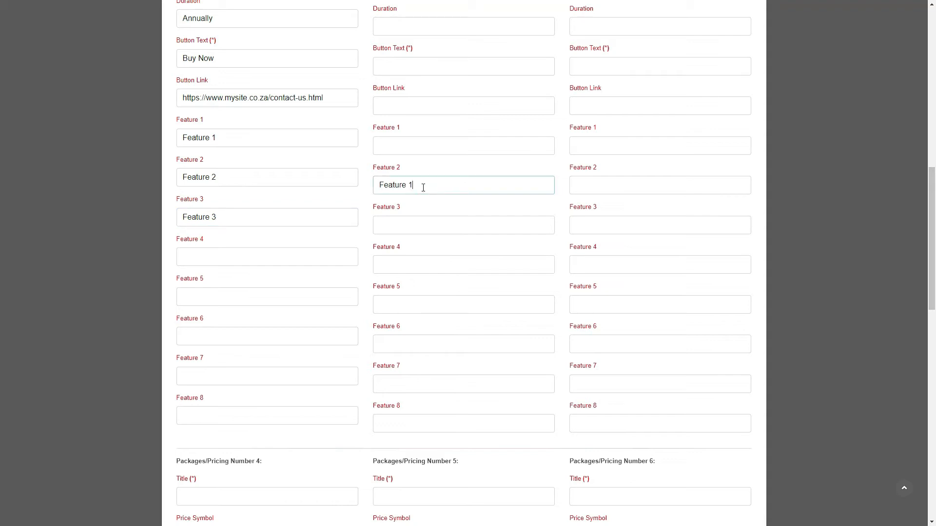
click(417, 305)
key(ctrl+v)
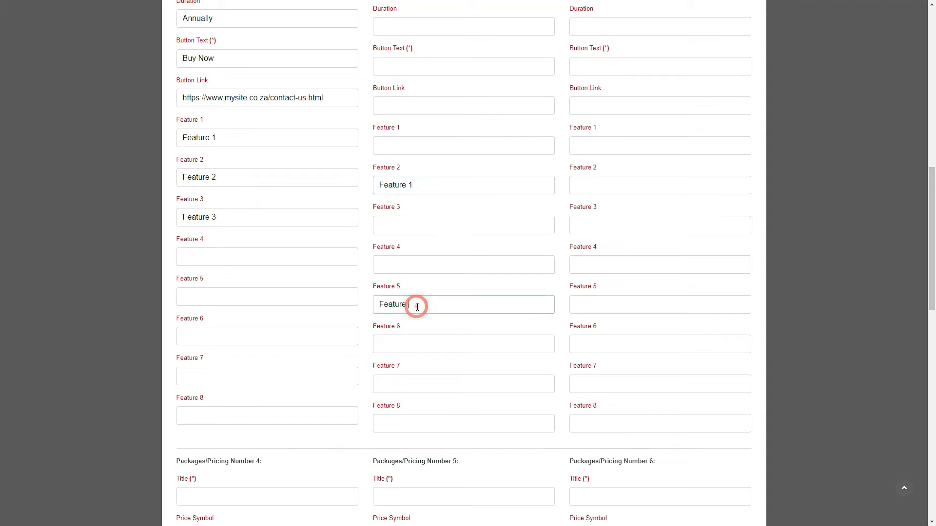
text(2)
click(424, 379)
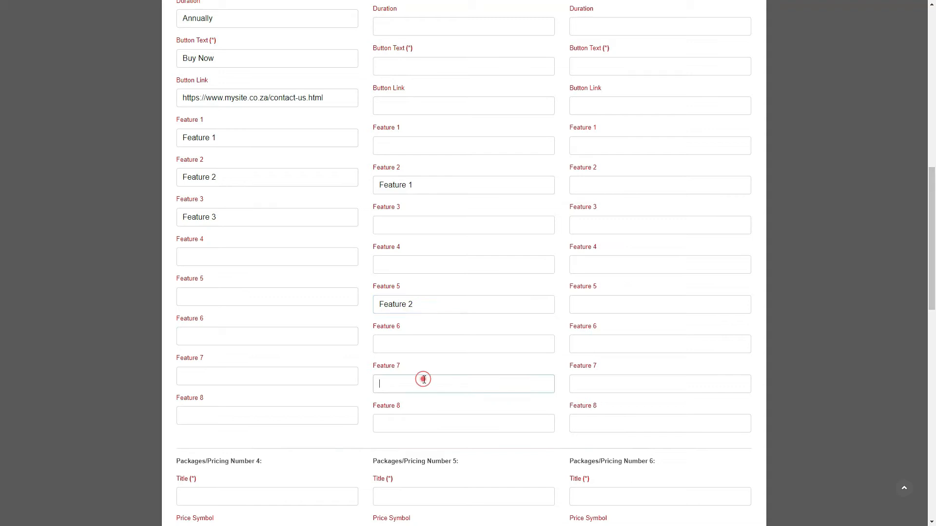
key(ctrl+v)
text(3)
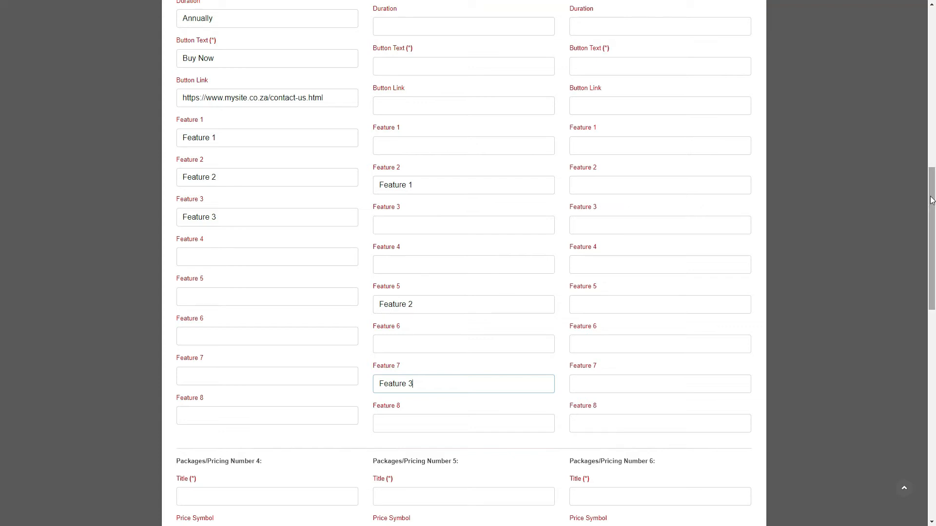
- Review the package form down to the Package Info, Add/Update Packages/Pricing and Reset Form options, and return to the management page
drag(931, 200, 931, 159)
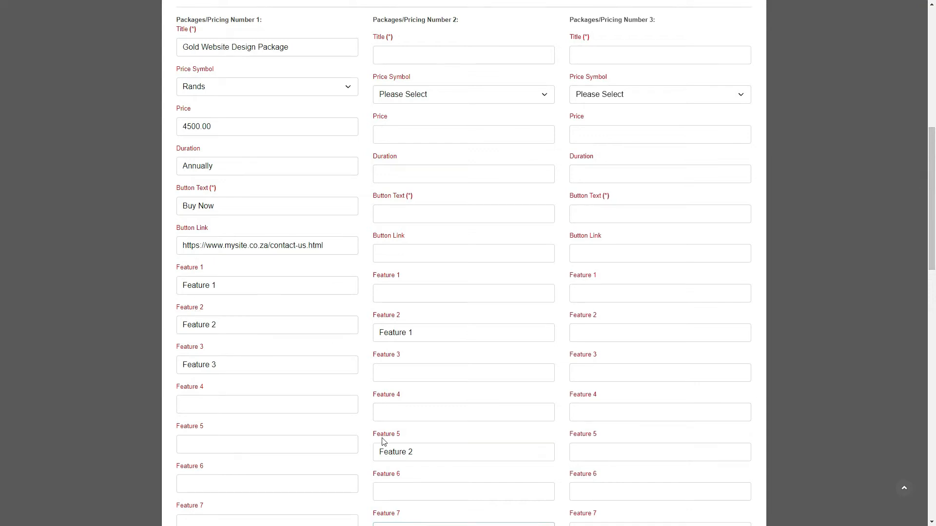
drag(932, 244, 914, 492)
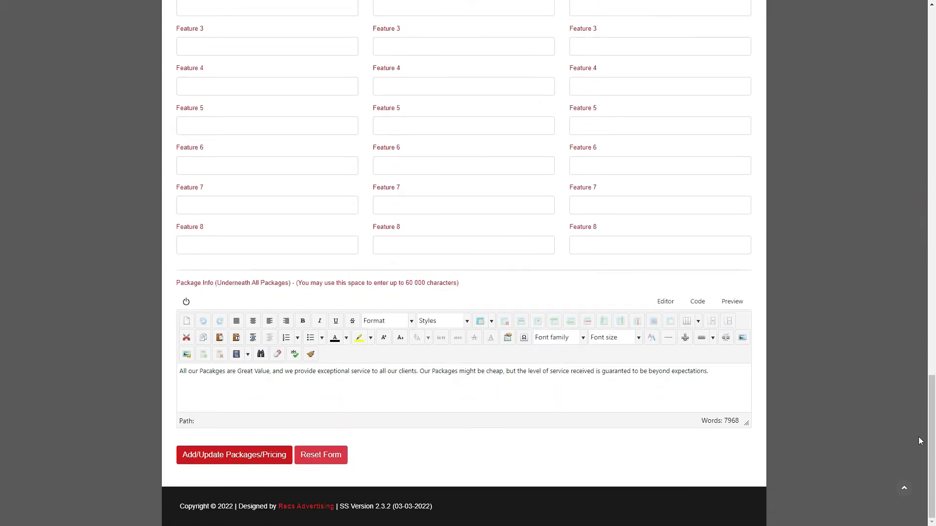
click(718, 371)
click(250, 455)
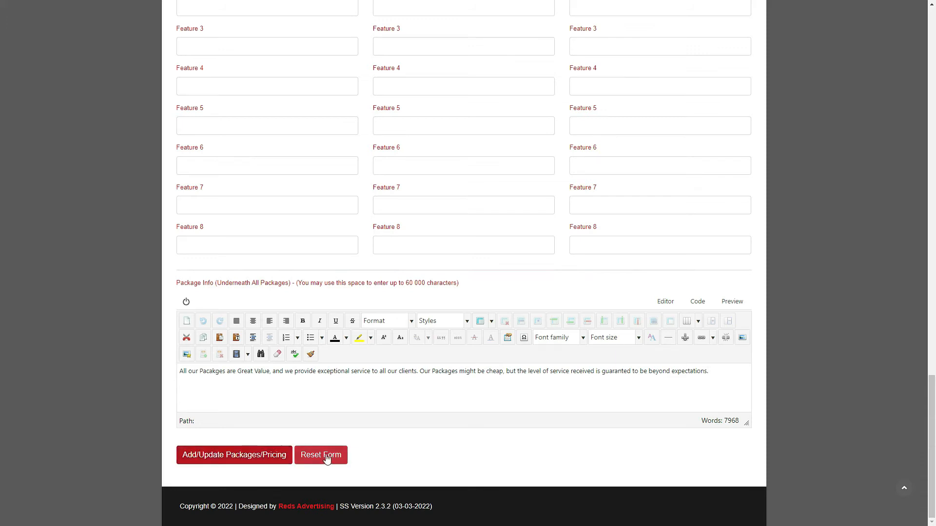
scroll(931, 432, up, 20)
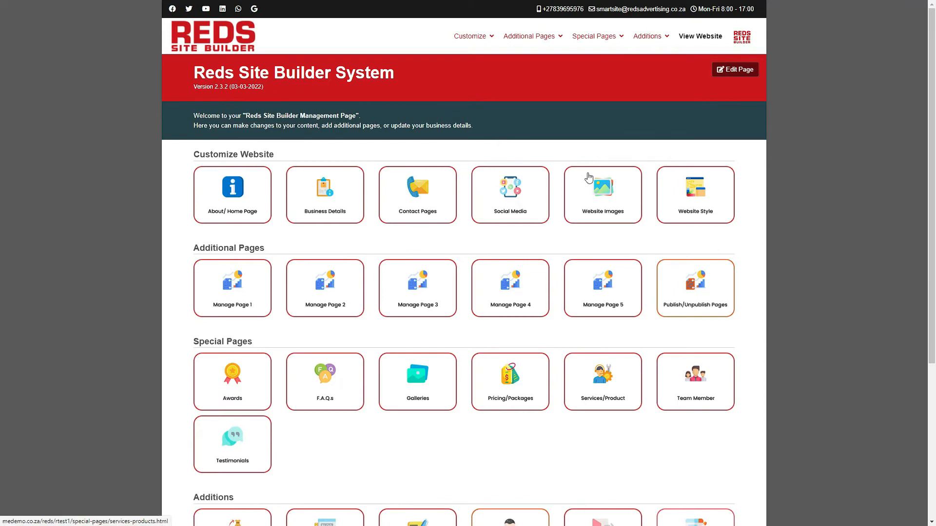
- Open the Services/Products management page from the special pages
mouse_move(595, 38)
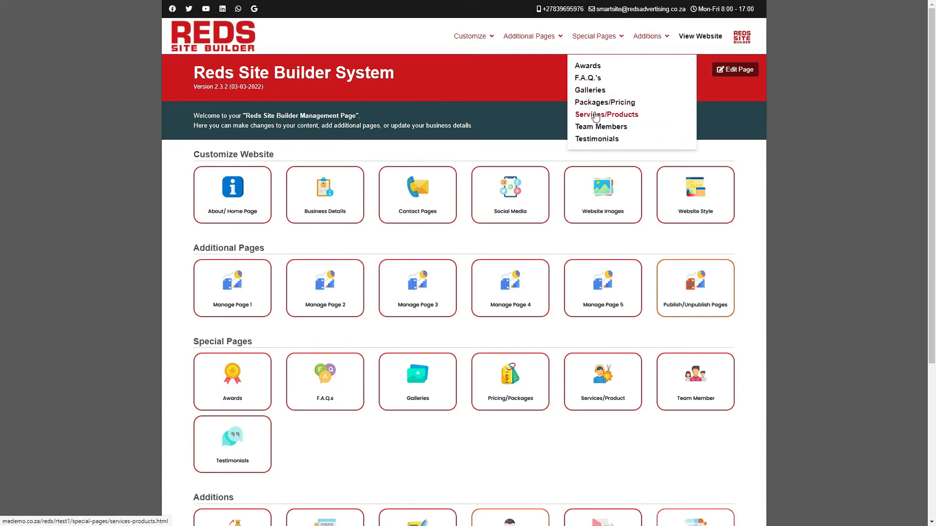
click(622, 381)
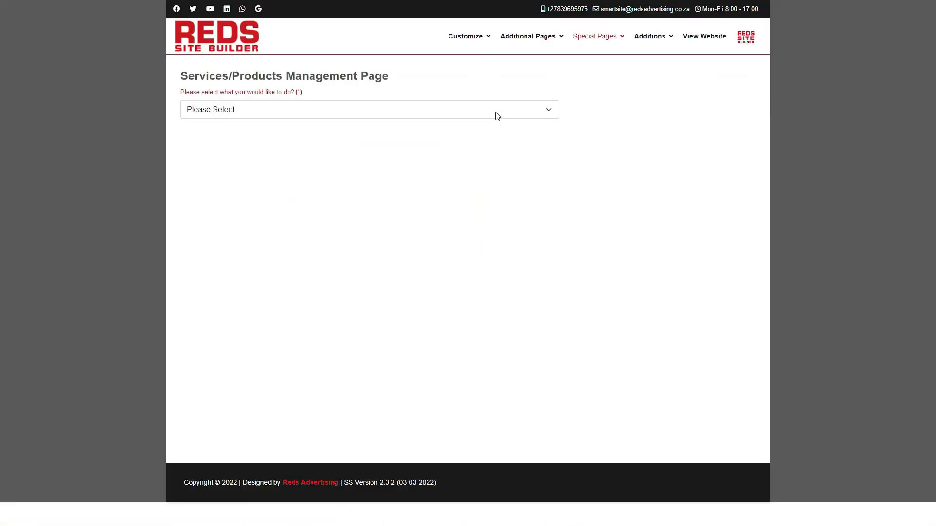
mouse_move(599, 43)
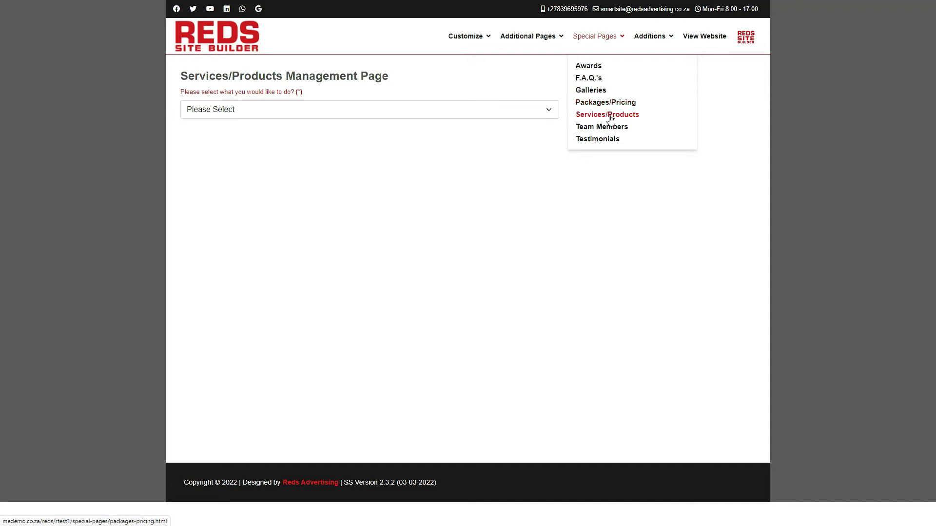
click(496, 158)
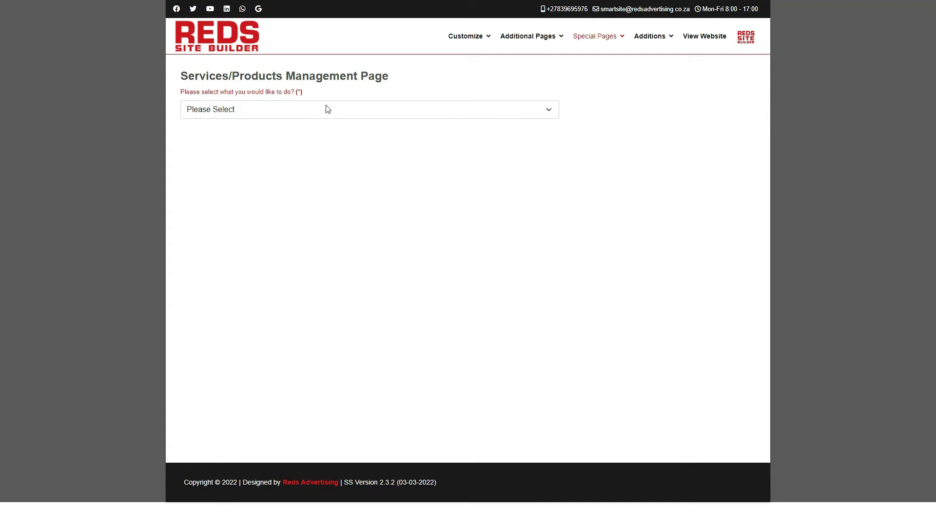
- Choose Add/Update or Services/Products Page, set the page type to Products and the number to 5 Services/Products
click(556, 113)
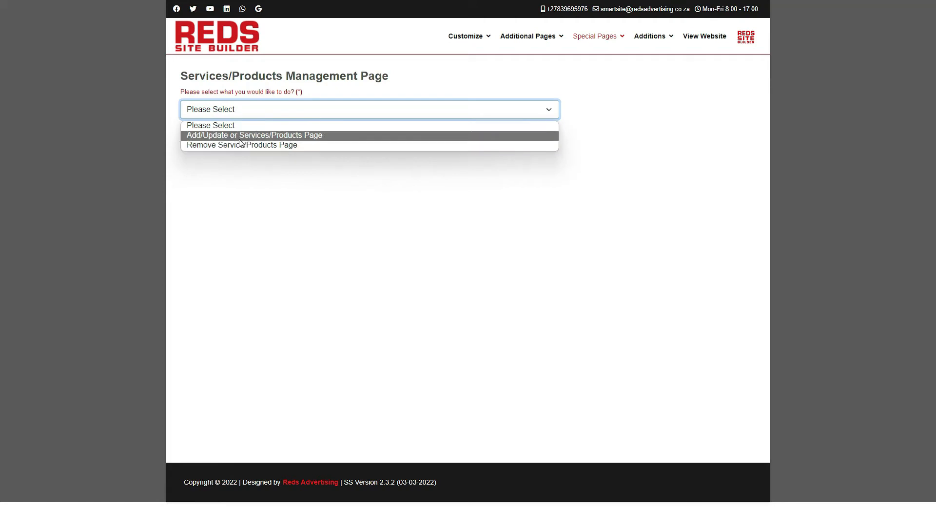
click(239, 139)
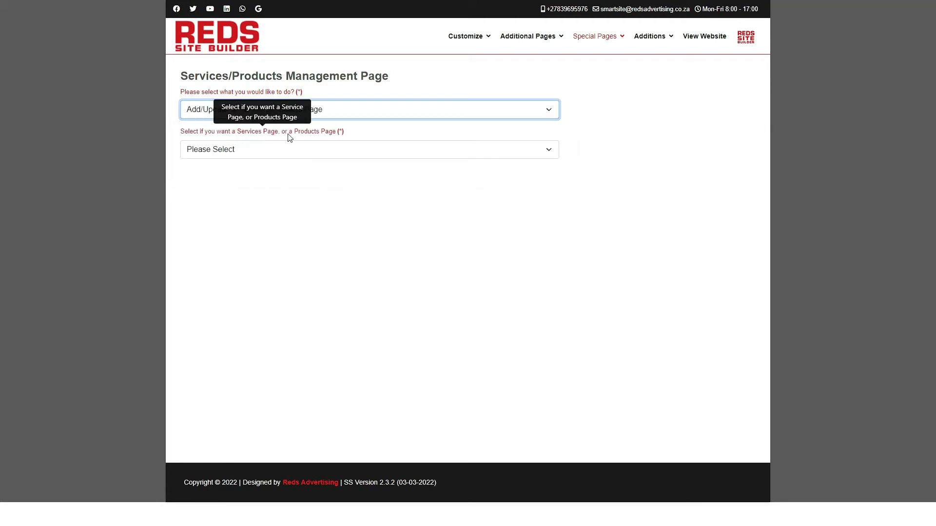
click(303, 149)
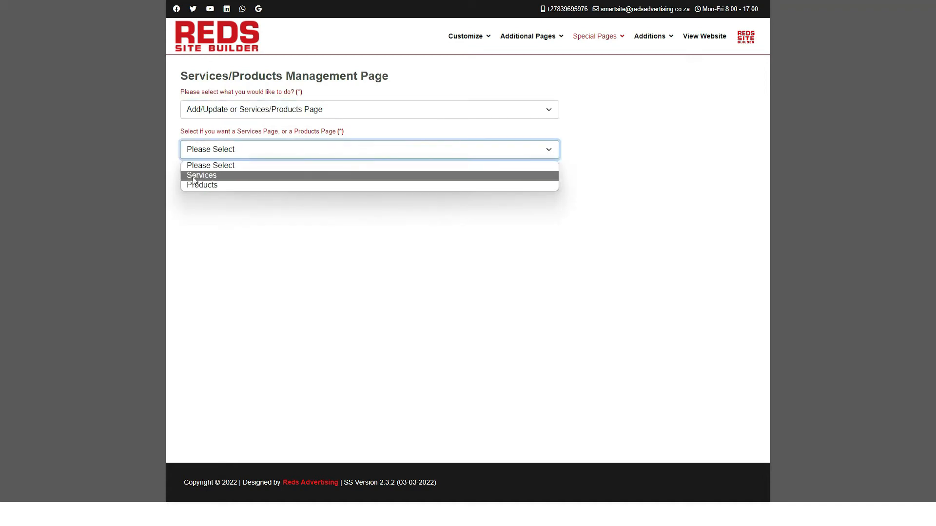
click(194, 185)
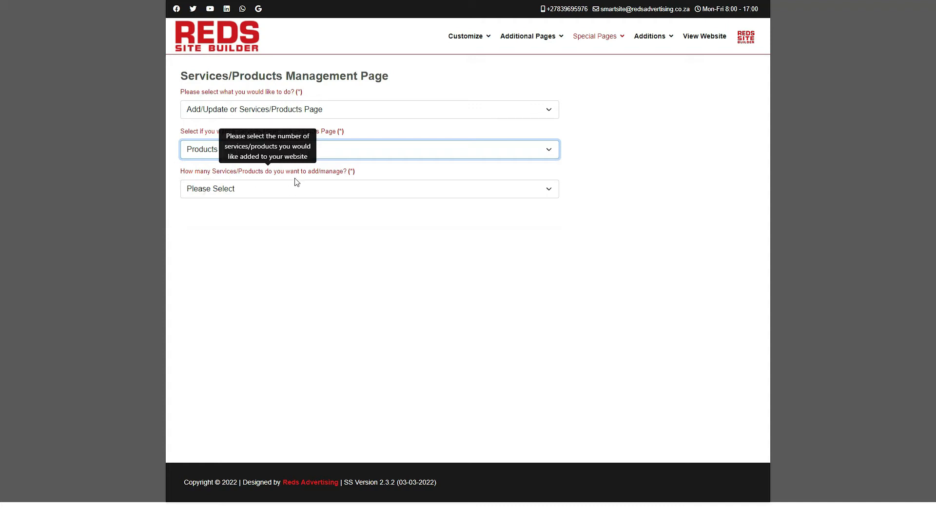
click(289, 194)
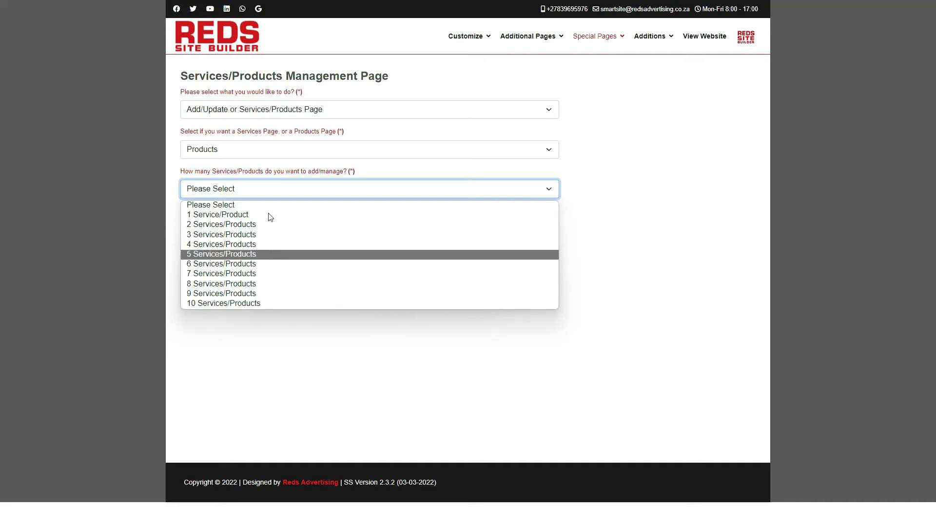
click(256, 258)
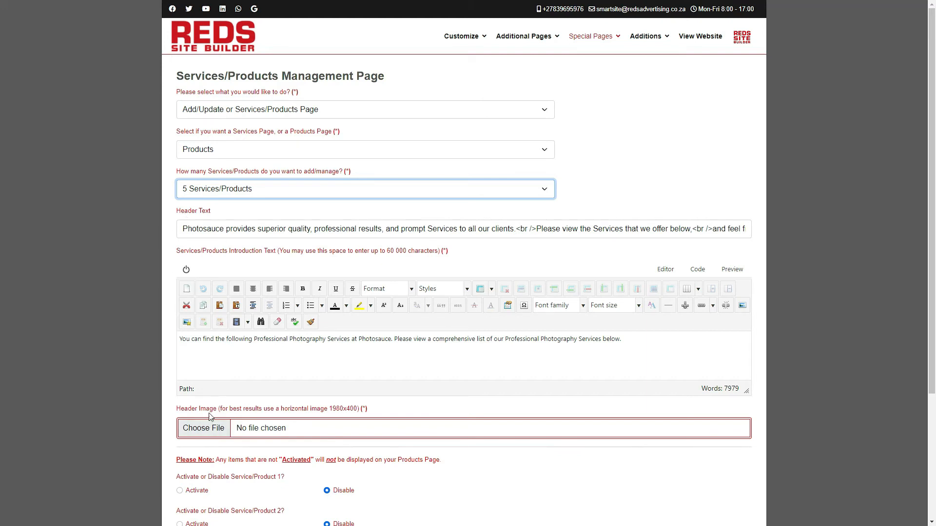
- Activate Service/Product 1 on the Products page form
click(633, 343)
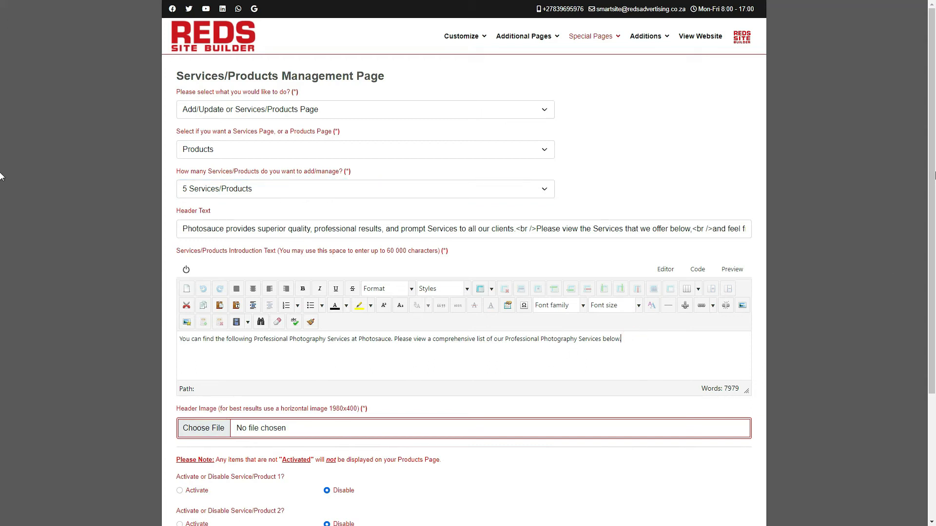
scroll(873, 223, down, 3)
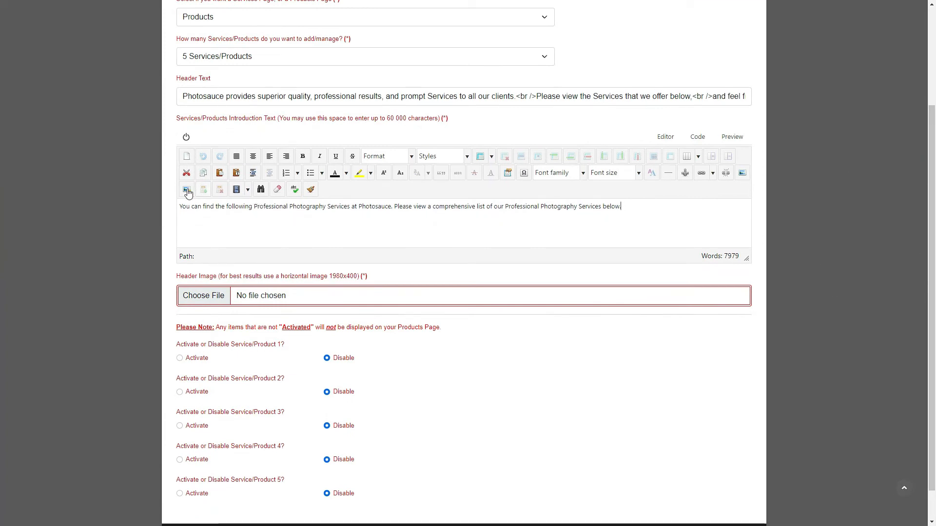
click(248, 191)
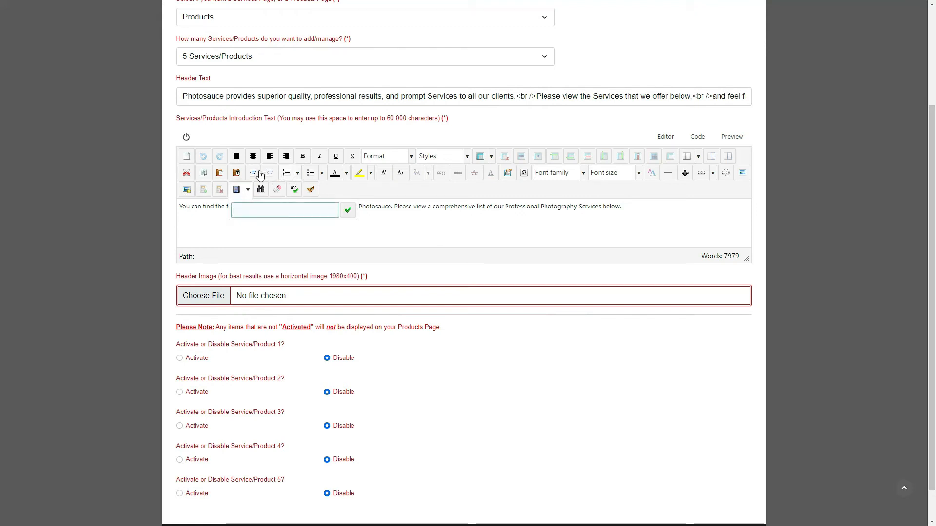
click(457, 229)
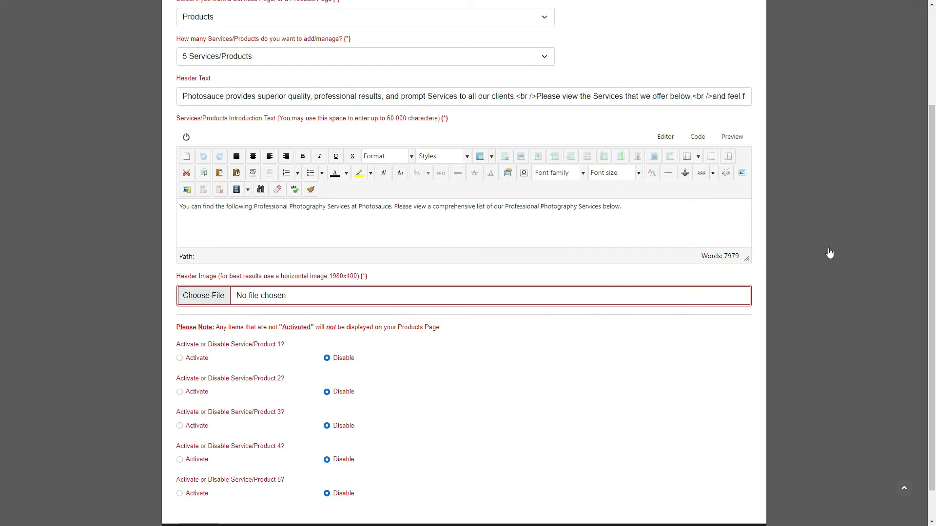
drag(930, 230, 931, 271)
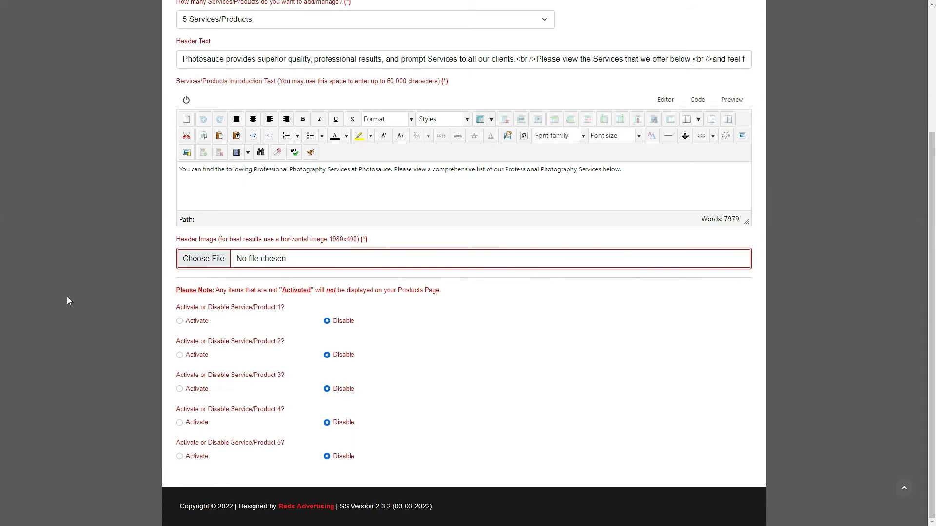
click(180, 322)
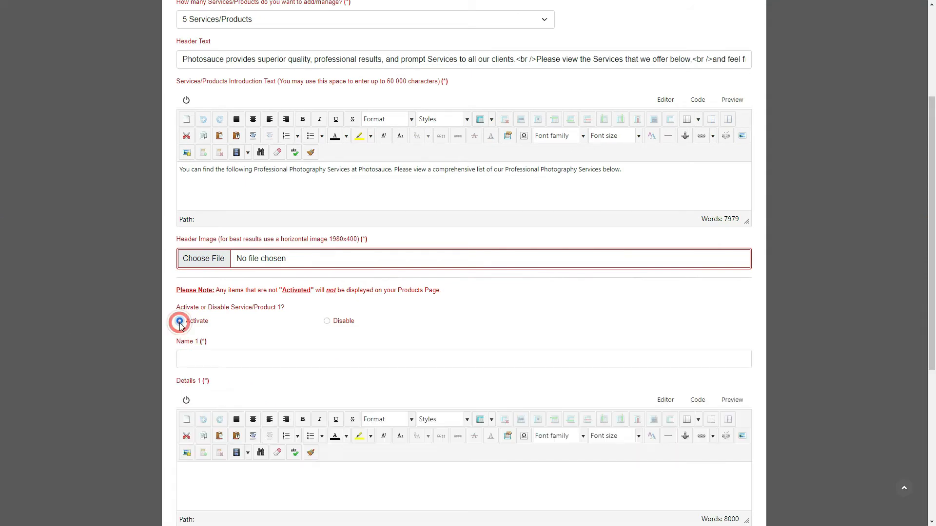
- Examine the Name 1, Details 1 and Image 1 fields, including the Details 1 word limit
drag(930, 198, 925, 279)
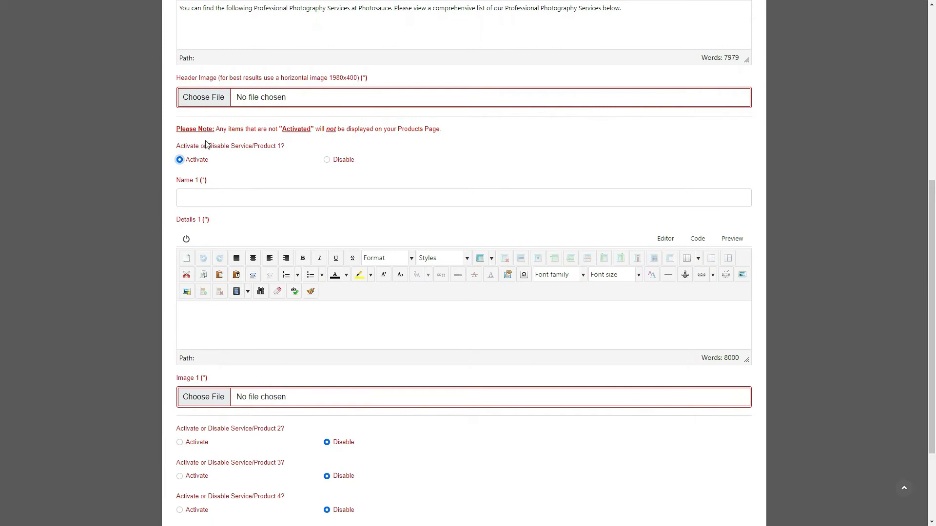
scroll(195, 183, up, 2)
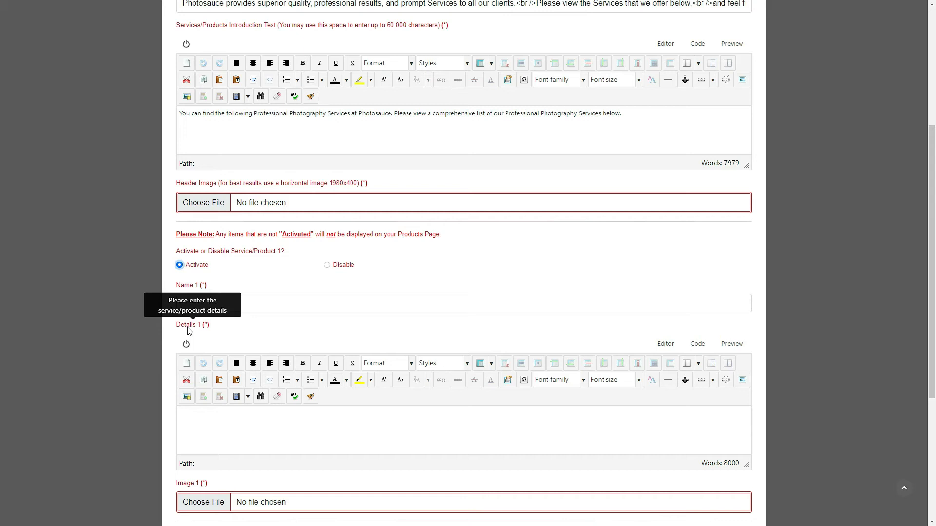
click(723, 463)
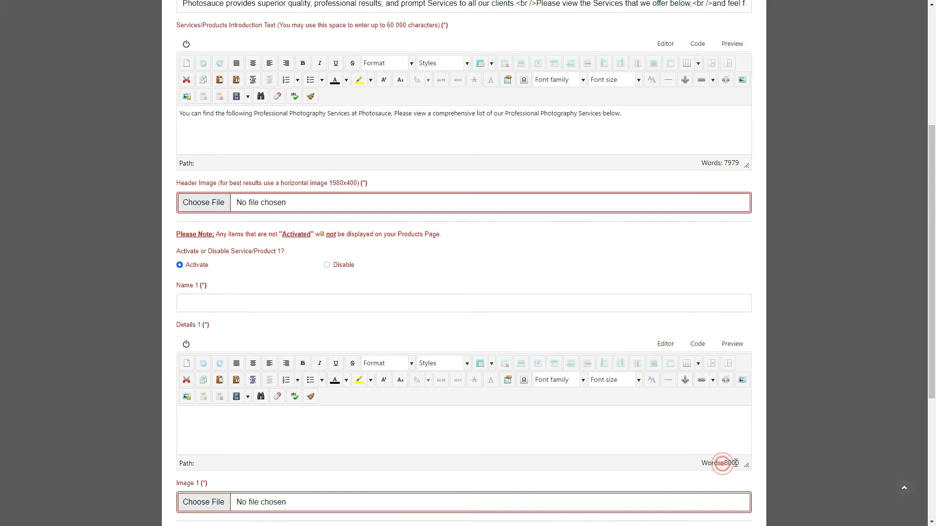
double_click(734, 463)
scroll(738, 466, down, 2)
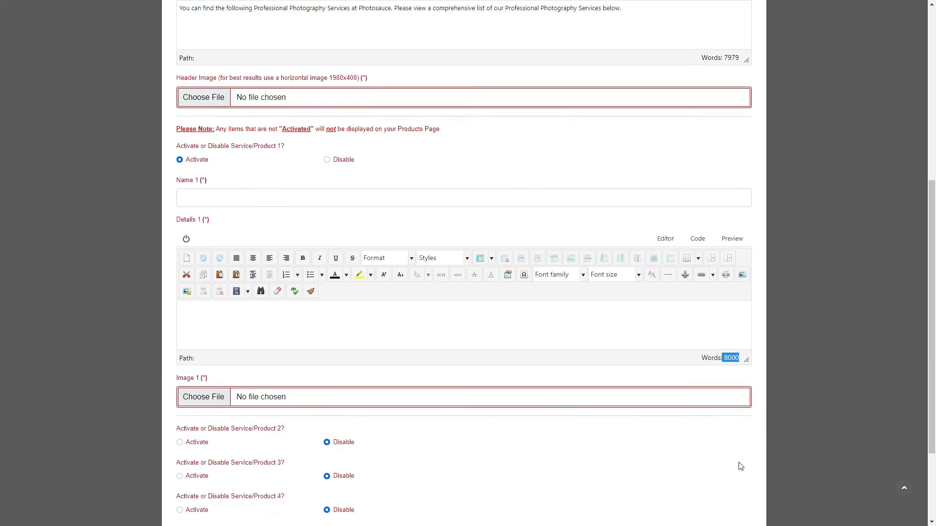
scroll(250, 386, down, 3)
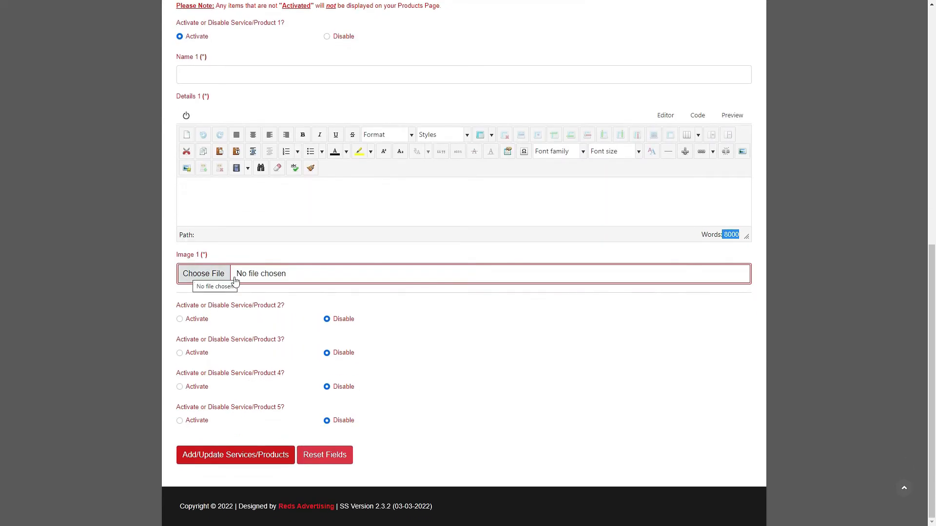
- Activate Service/Product 2, 3, 4 and 5 as well
click(180, 321)
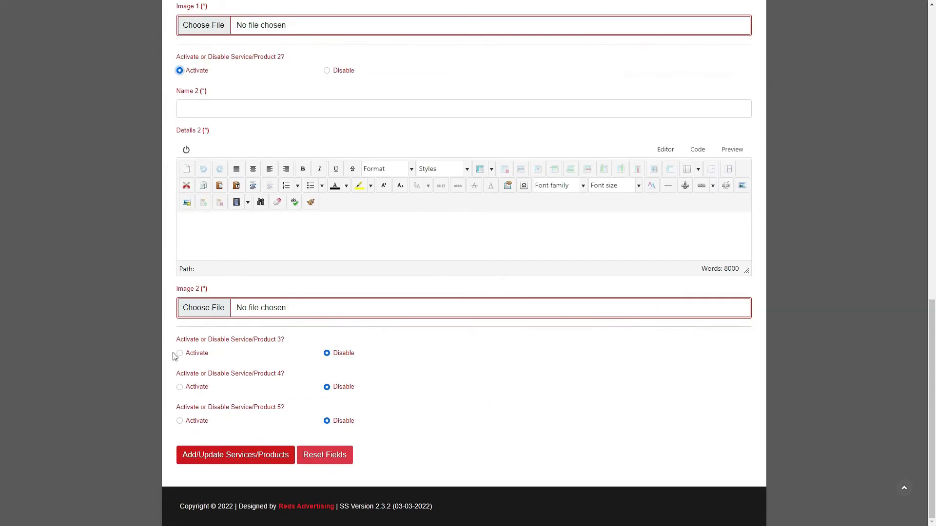
click(180, 353)
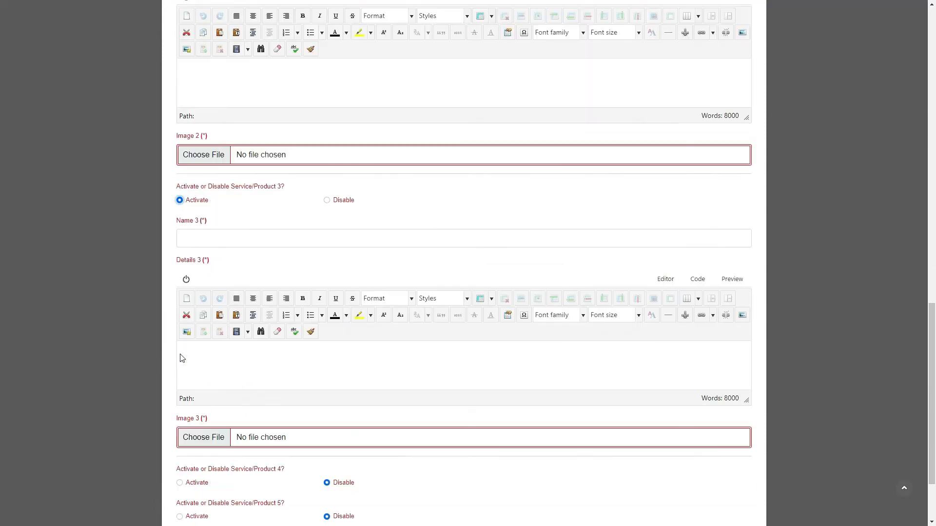
scroll(182, 358, down, 2)
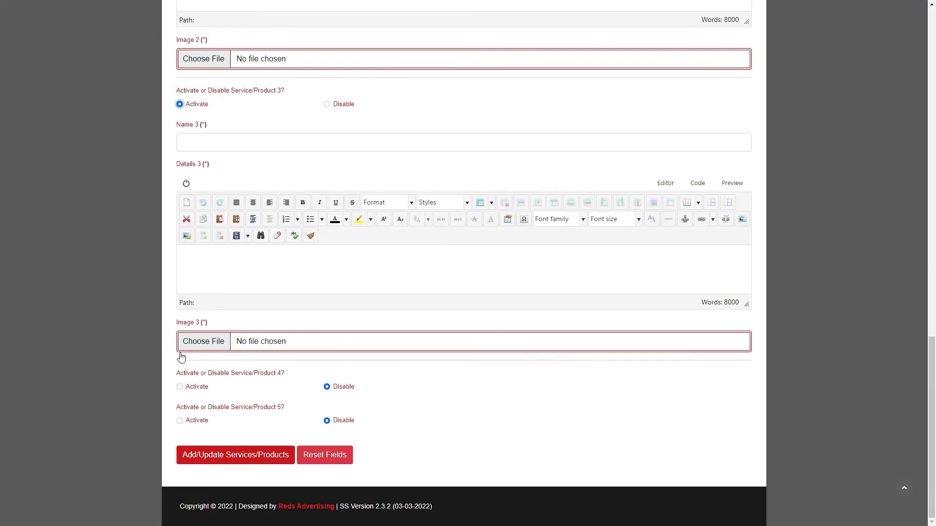
click(180, 387)
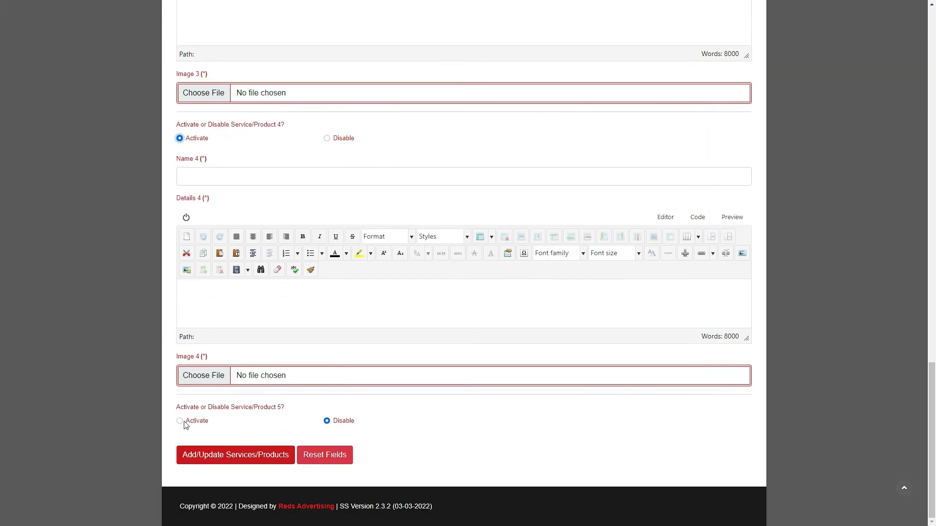
click(180, 422)
scroll(208, 388, down, 5)
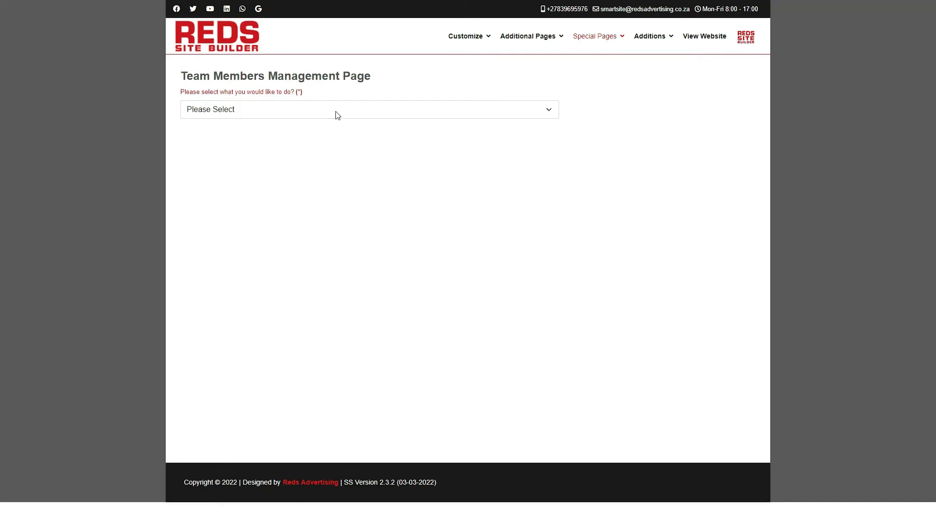
- On the Team Members page, choose Manage Team Members Page, Add up to 6 Large Bios - Horizontally and 3 Team Members
click(338, 111)
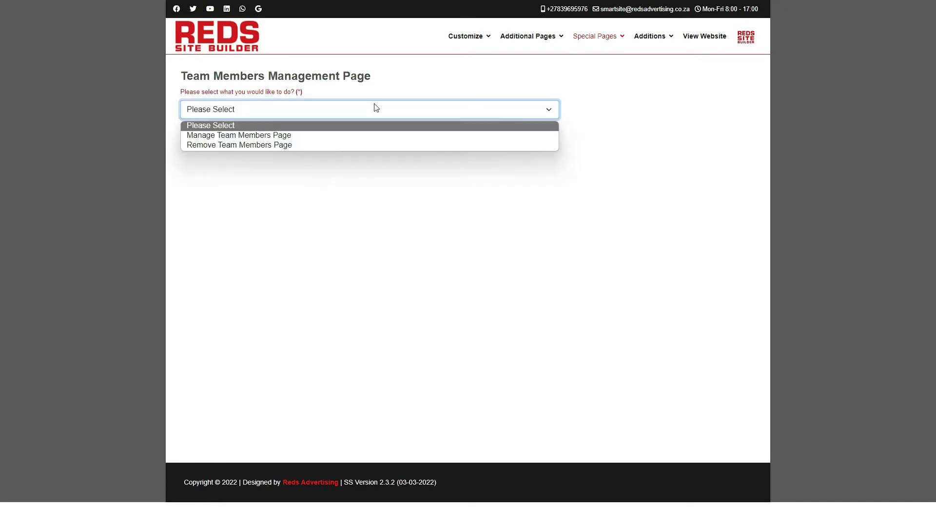
click(287, 138)
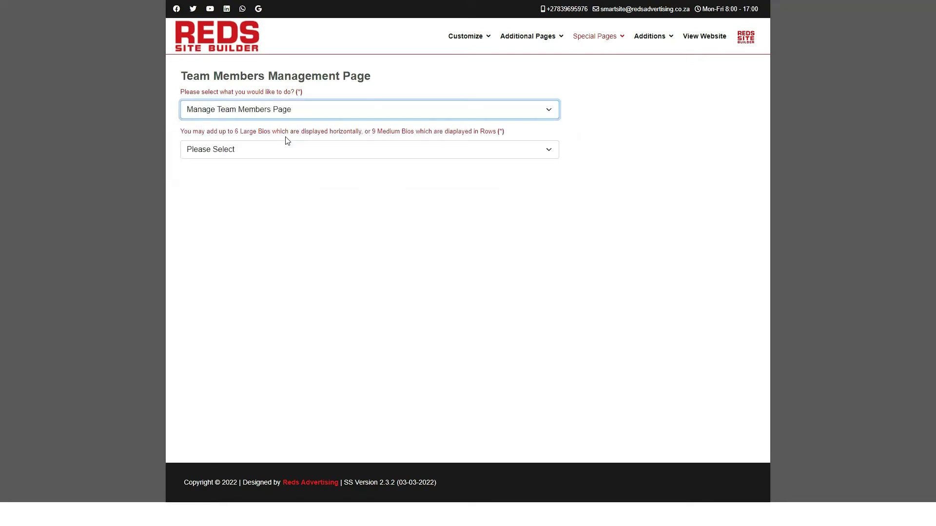
click(279, 150)
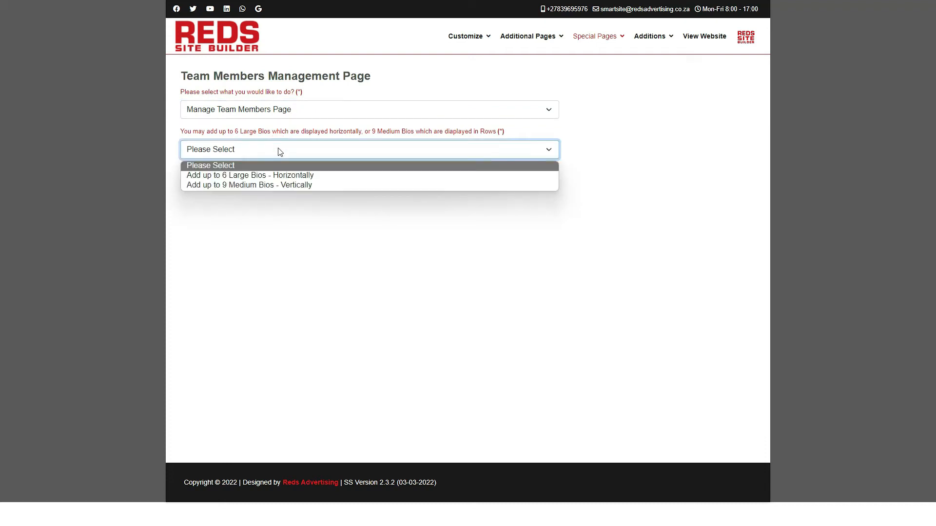
click(276, 177)
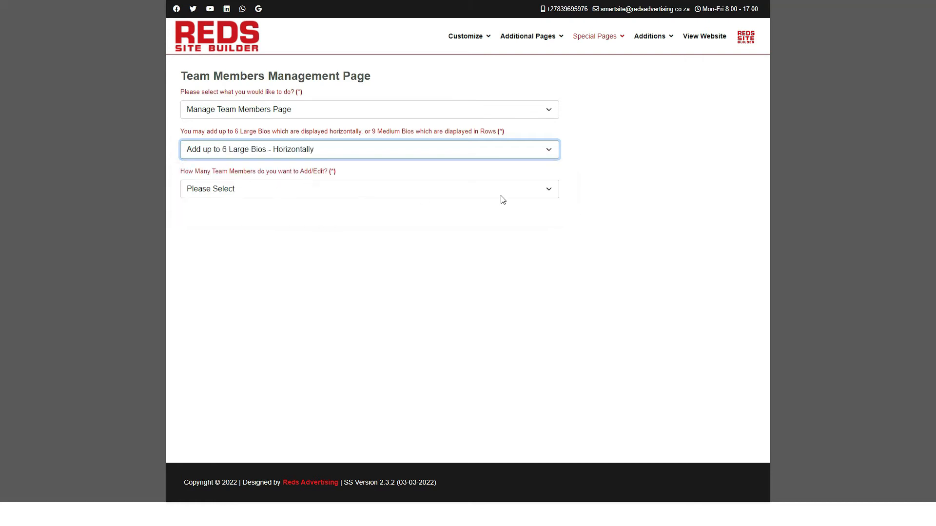
click(324, 191)
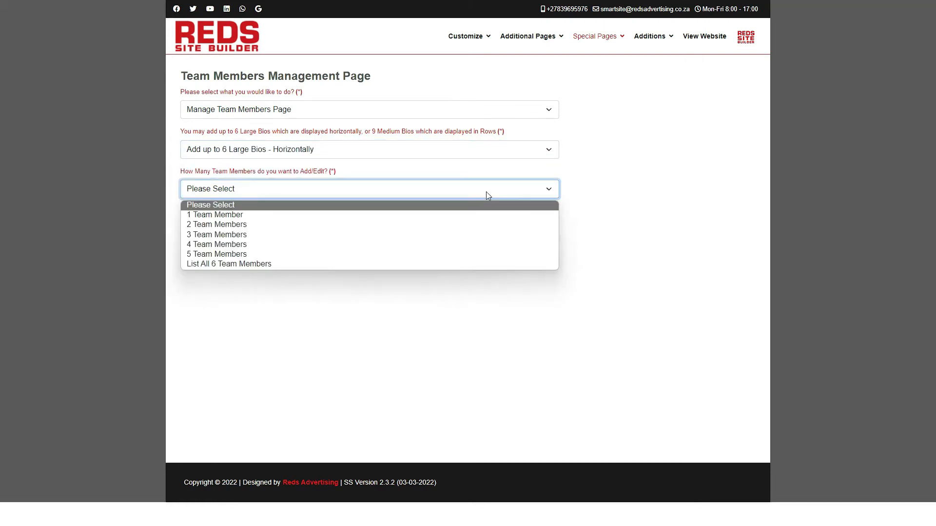
click(231, 236)
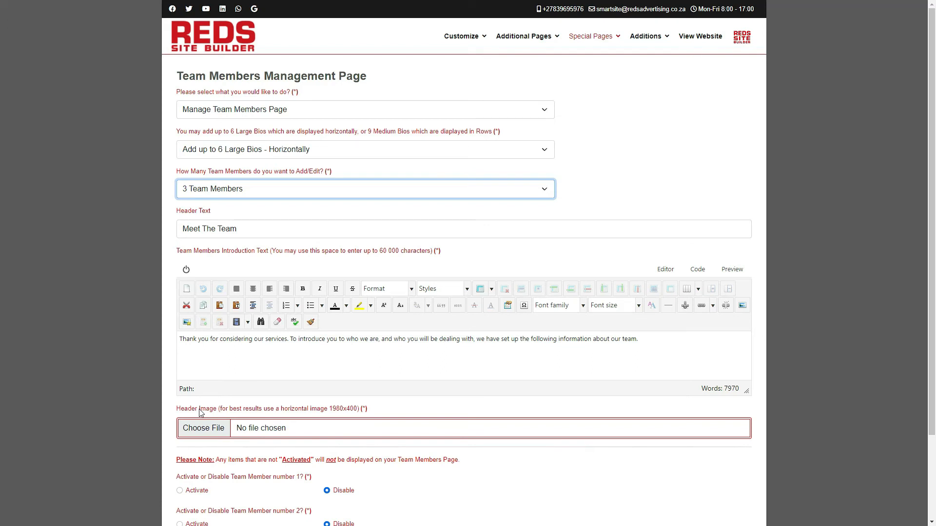
- Activate Team Member number 1 on the Team Members form
mouse_move(201, 412)
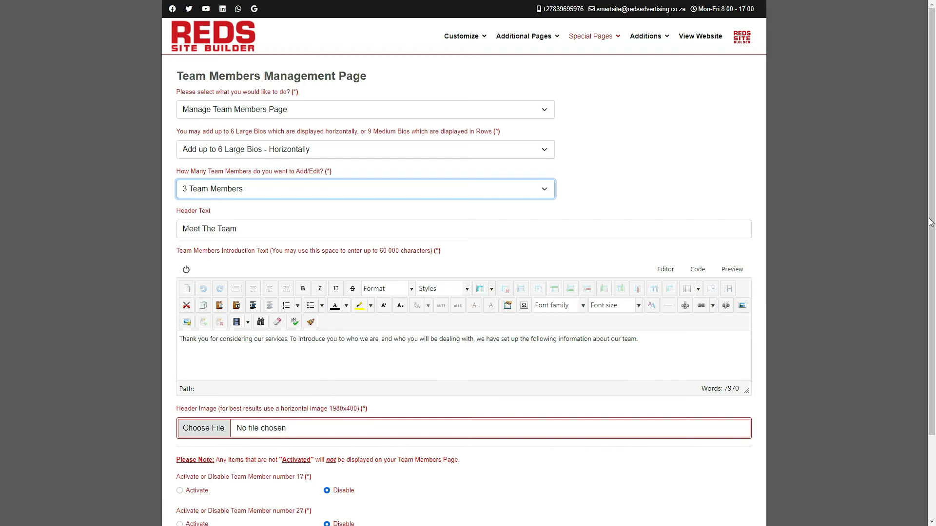
drag(931, 216, 913, 313)
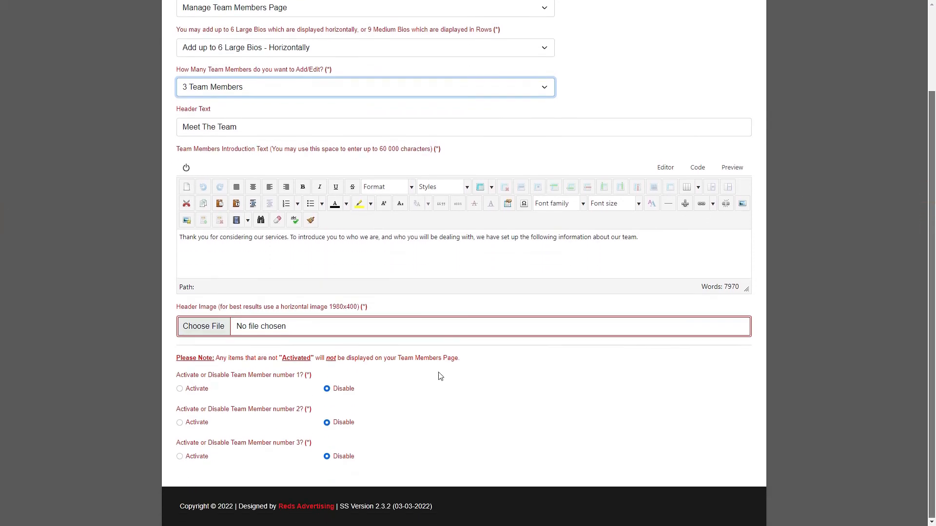
click(180, 390)
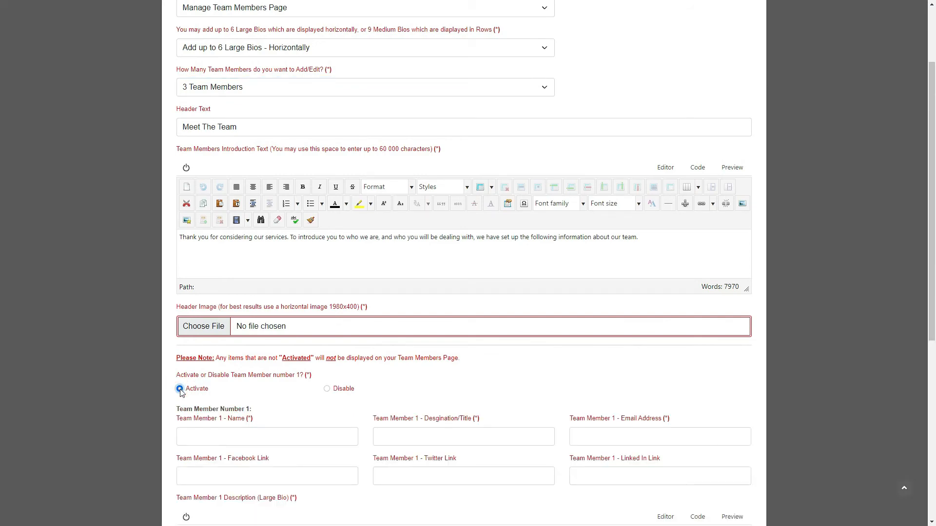
- Examine the Team Member 1 fields, including the required Email Address and the word limit of the Large Bio description
scroll(180, 390, down, 6)
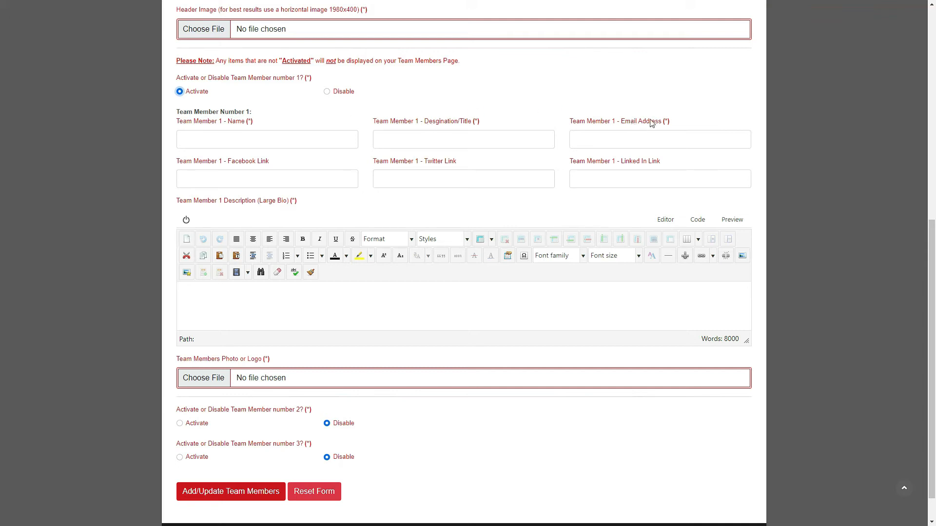
double_click(674, 121)
drag(703, 341, 737, 338)
click(740, 338)
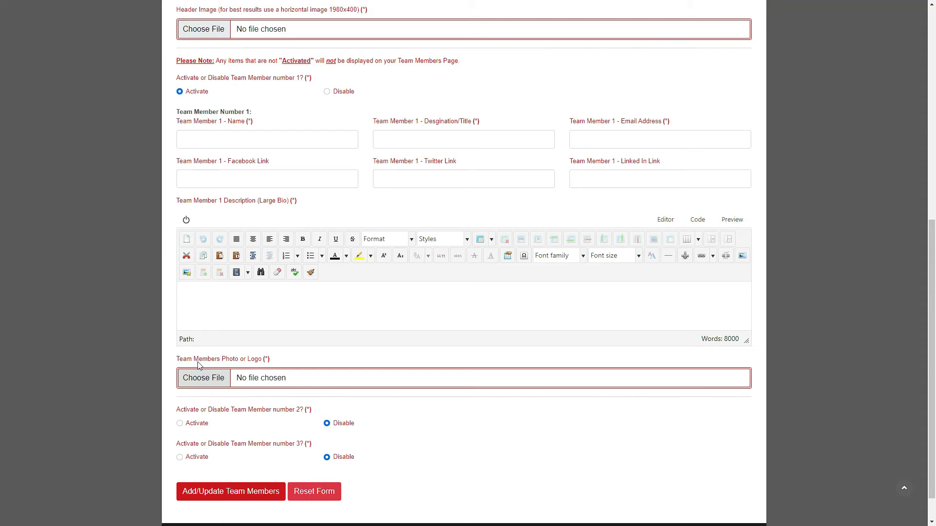
- Switch the Team Members page layout to Add up to 9 Medium Bios - Vertically with 6 Team Members
drag(930, 311, 934, 93)
click(267, 146)
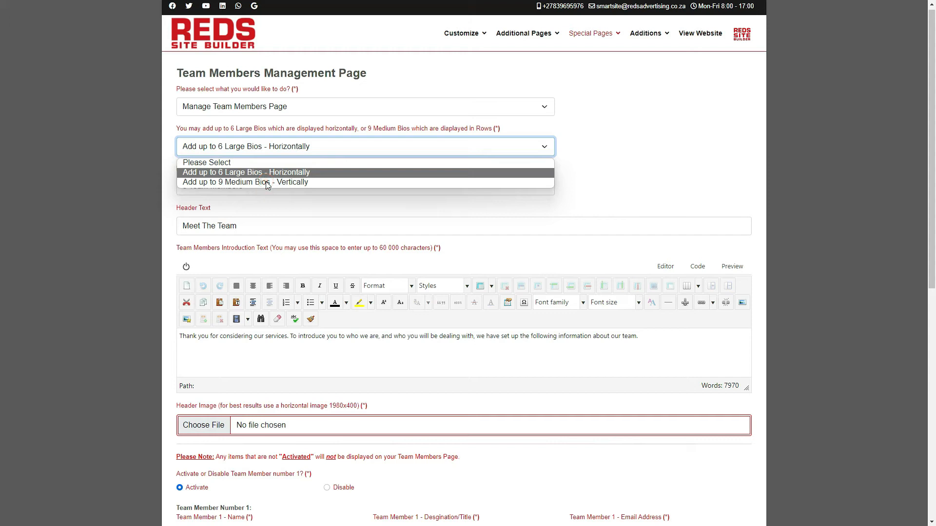
click(265, 182)
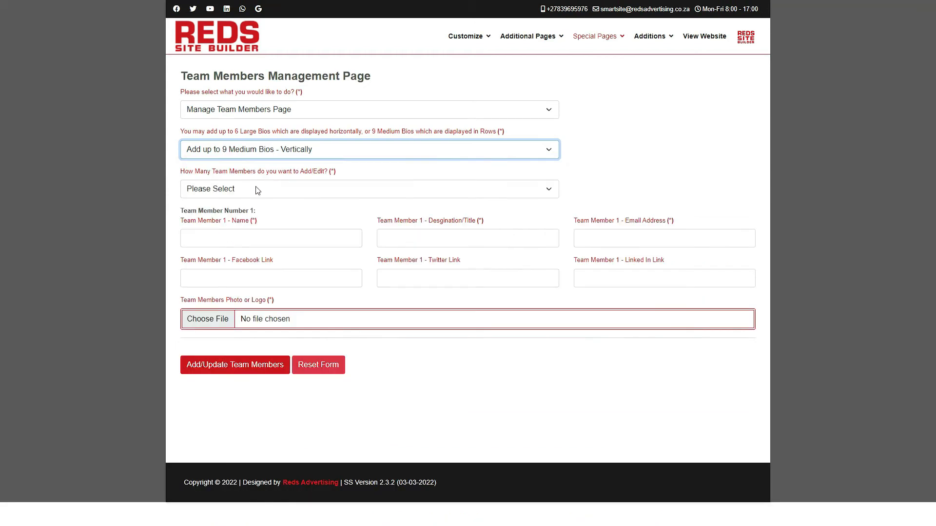
click(258, 191)
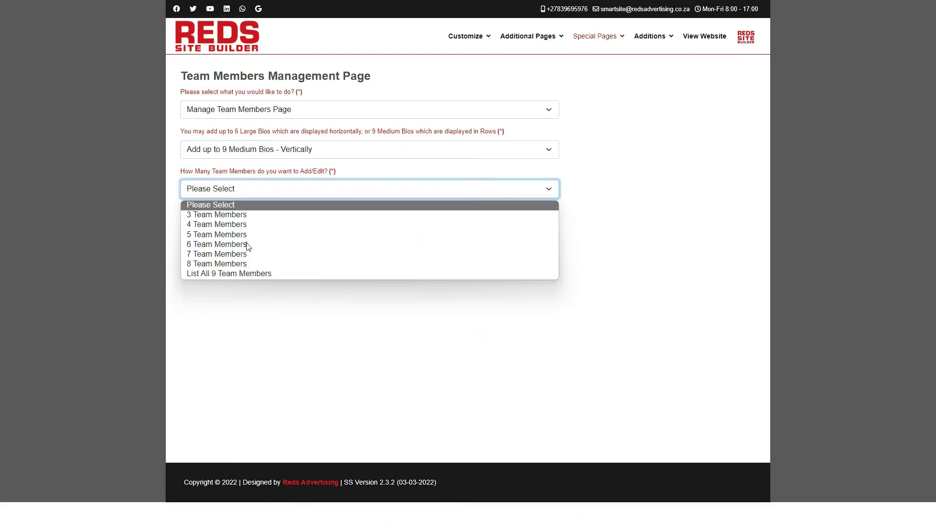
click(247, 245)
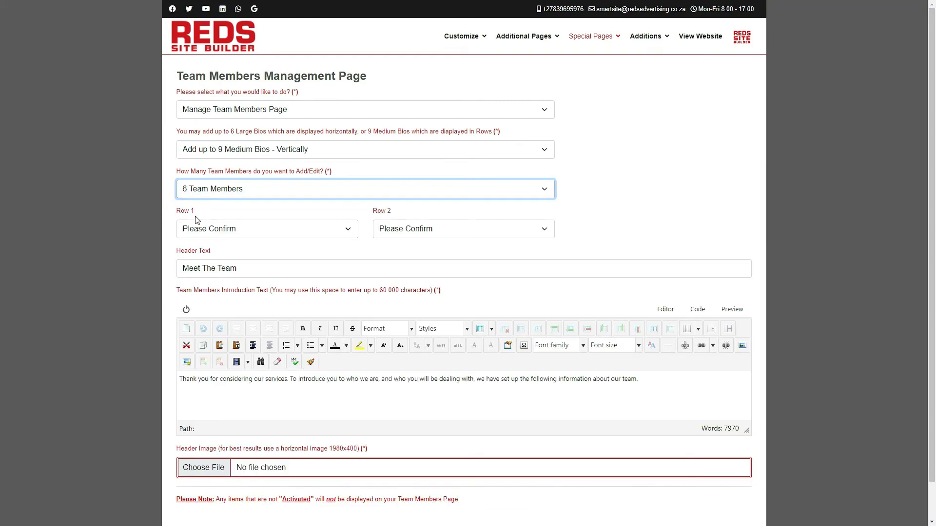
- Confirm team member Row 1 as 1 - 2 - 3 and Row 2 as 4 - 5 - 6
click(201, 229)
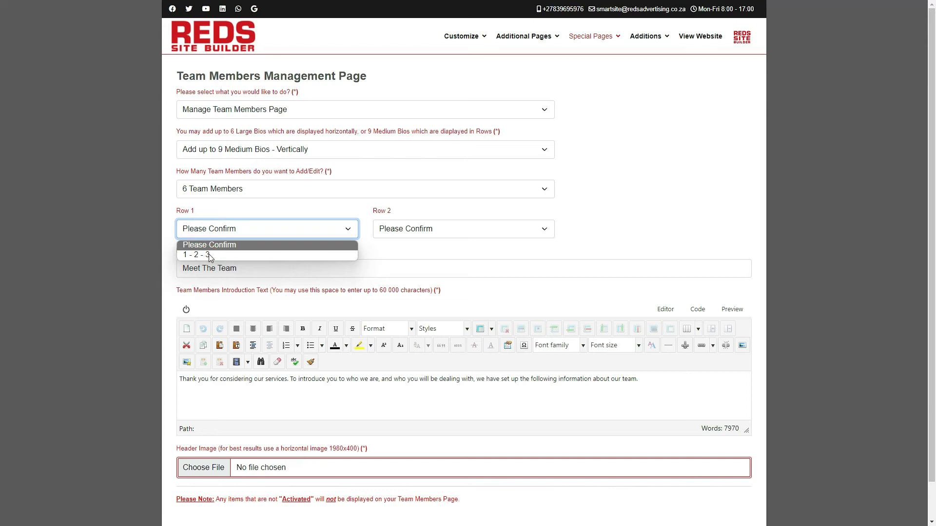
click(209, 255)
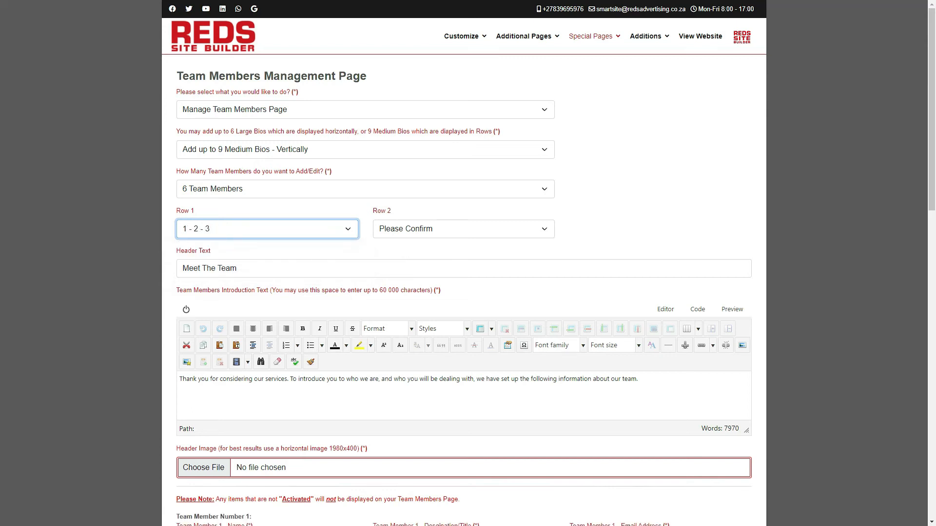
scroll(931, 167, down, 15)
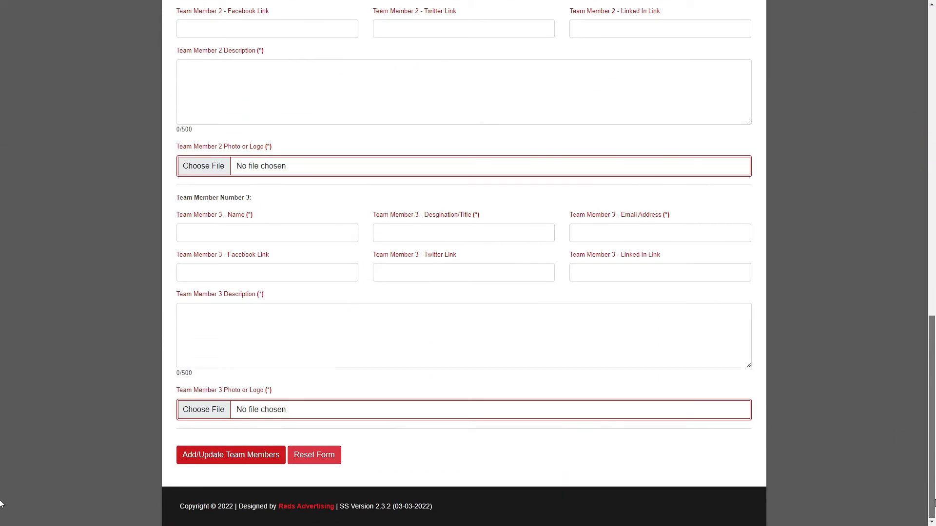
scroll(1, 504, up, 15)
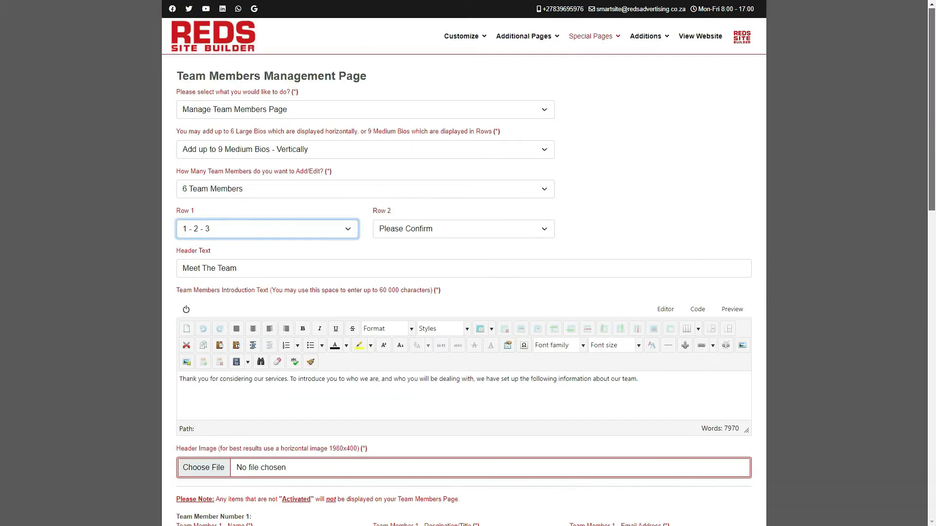
click(489, 235)
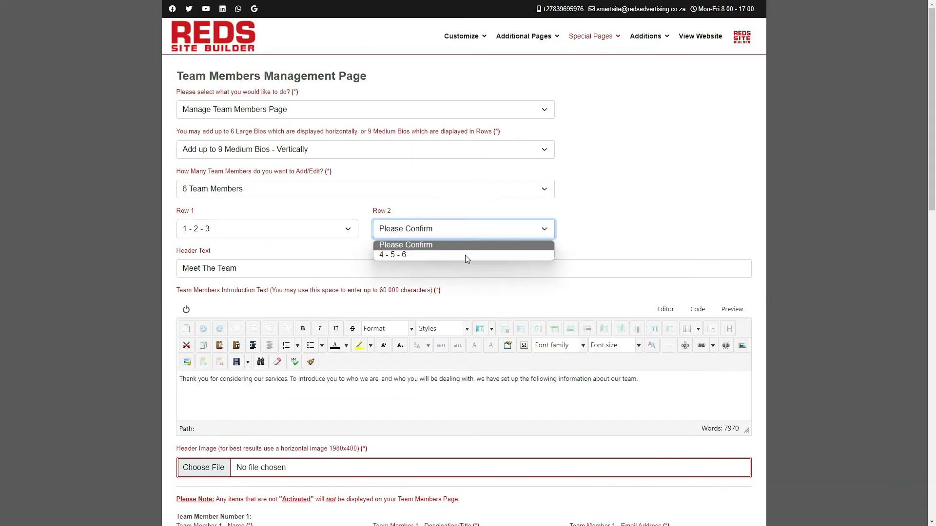
click(465, 256)
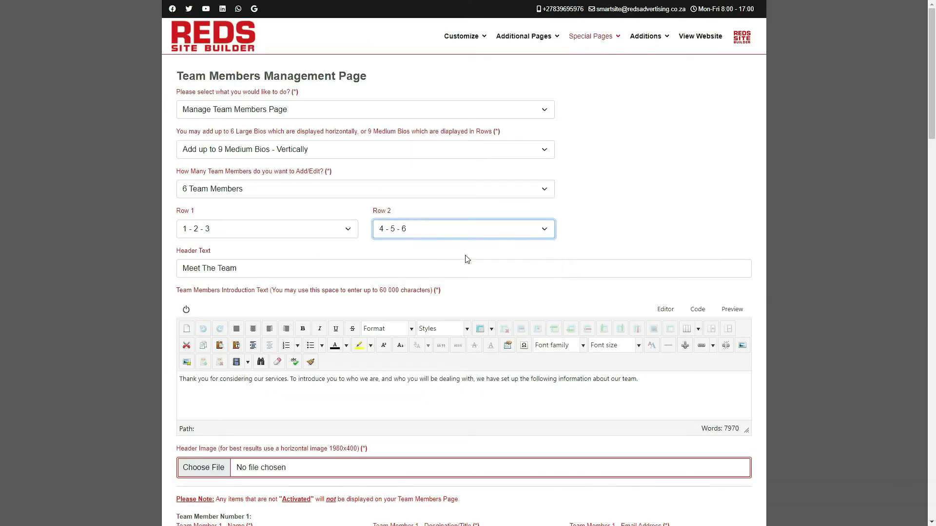
drag(932, 121, 932, 208)
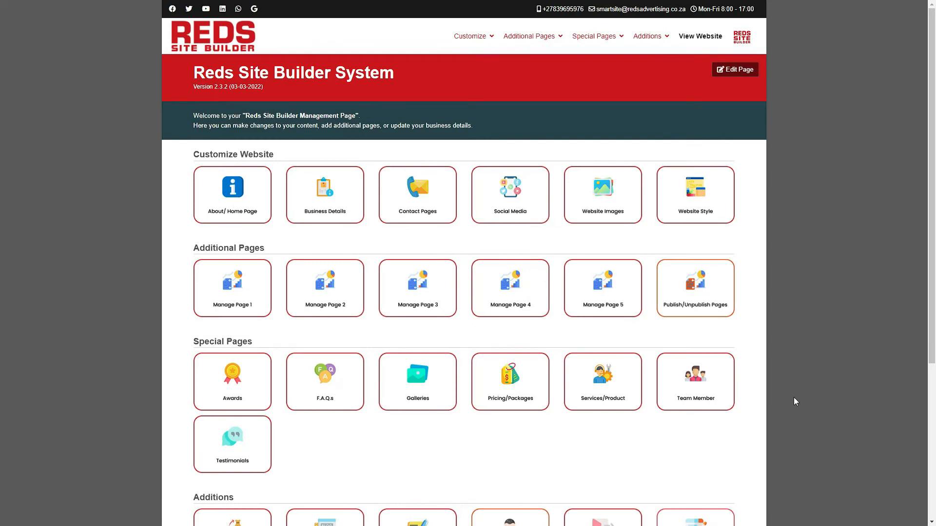
- Open the Testimonials management page and select Remove Testimonial Page to view its disabling instructions
click(220, 451)
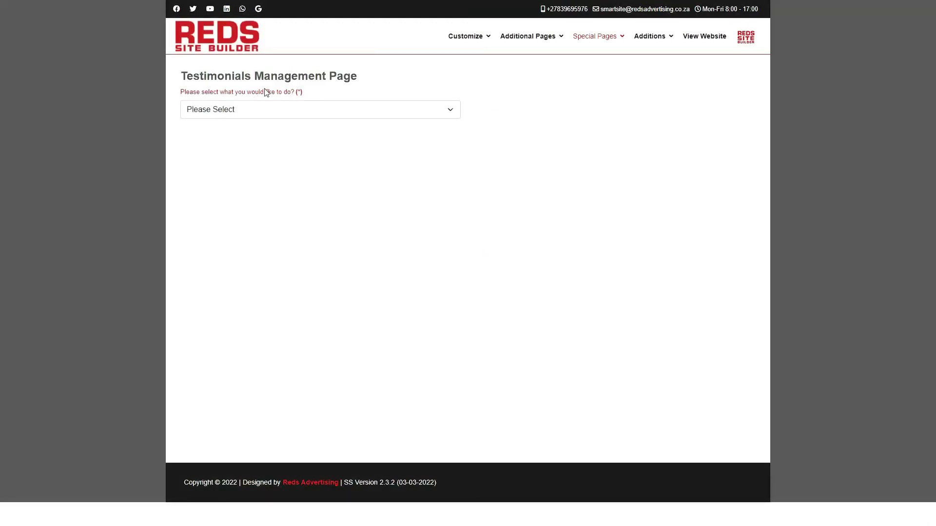
mouse_move(607, 42)
click(378, 112)
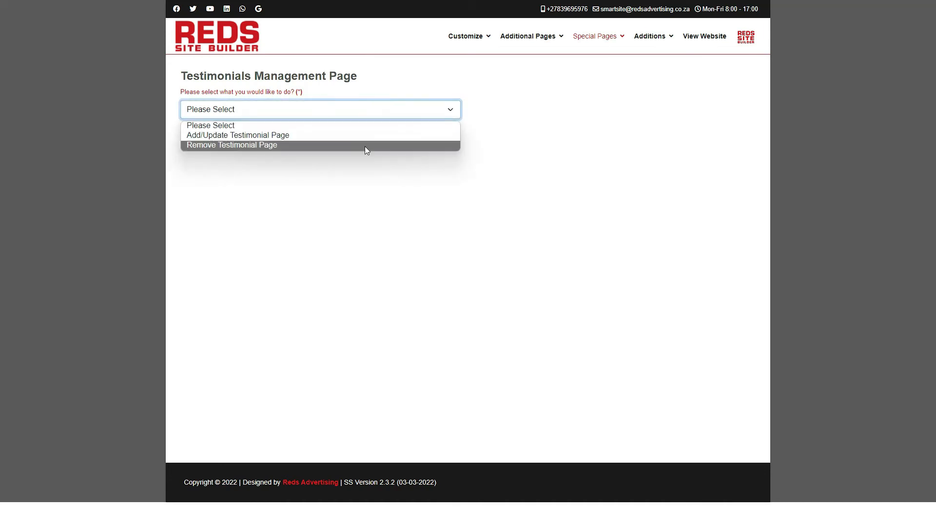
click(364, 146)
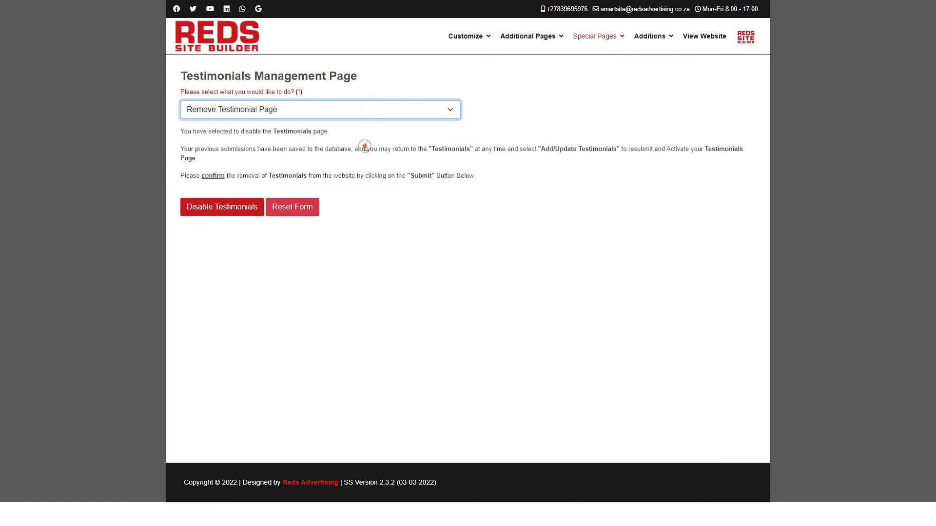
- Choose Add/Update Testimonial Page instead and set the number of testimonials to 5 Testimonials
click(313, 110)
click(303, 134)
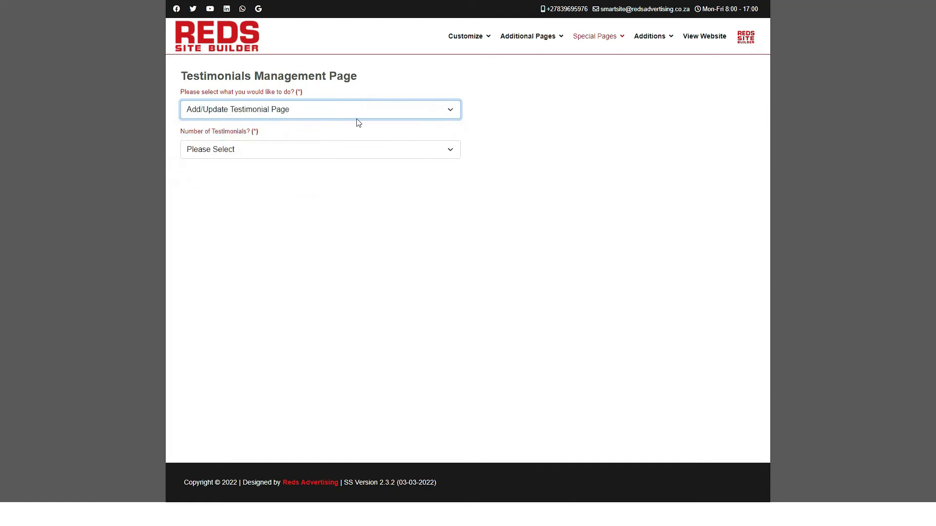
mouse_move(209, 134)
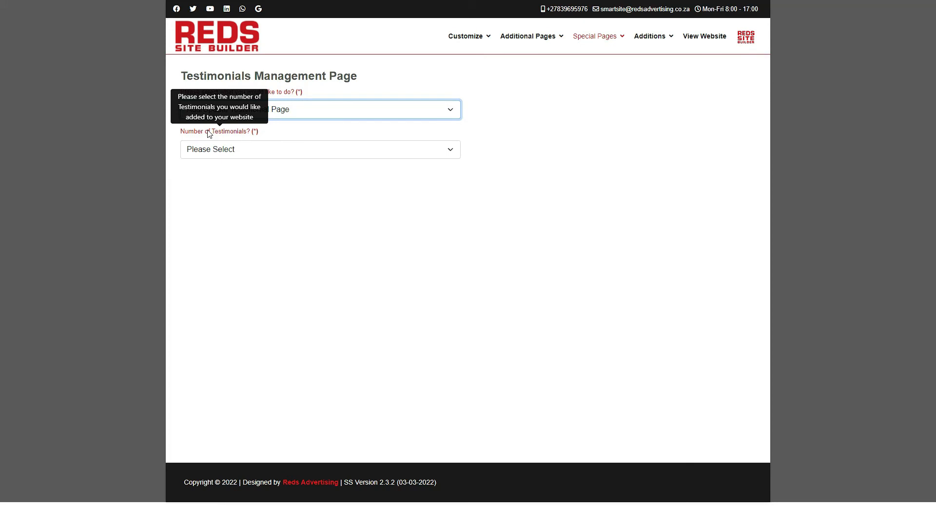
click(211, 149)
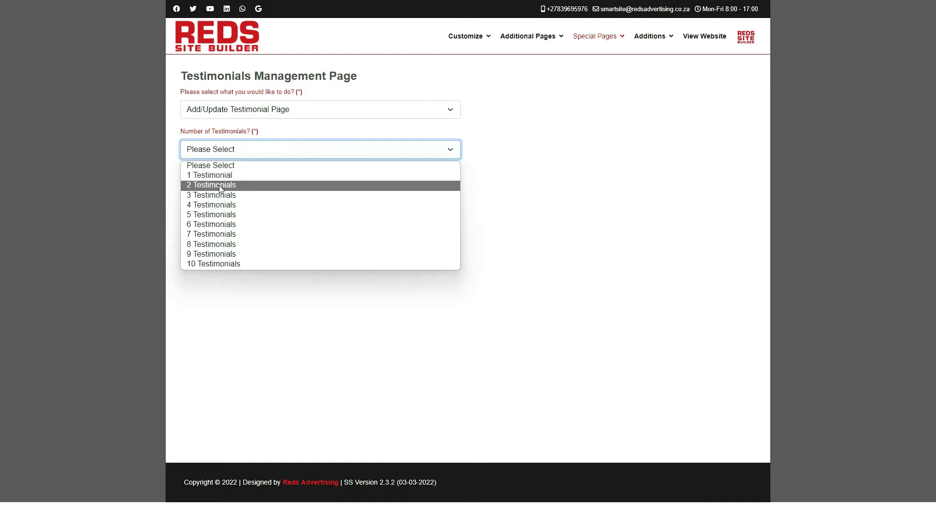
click(220, 214)
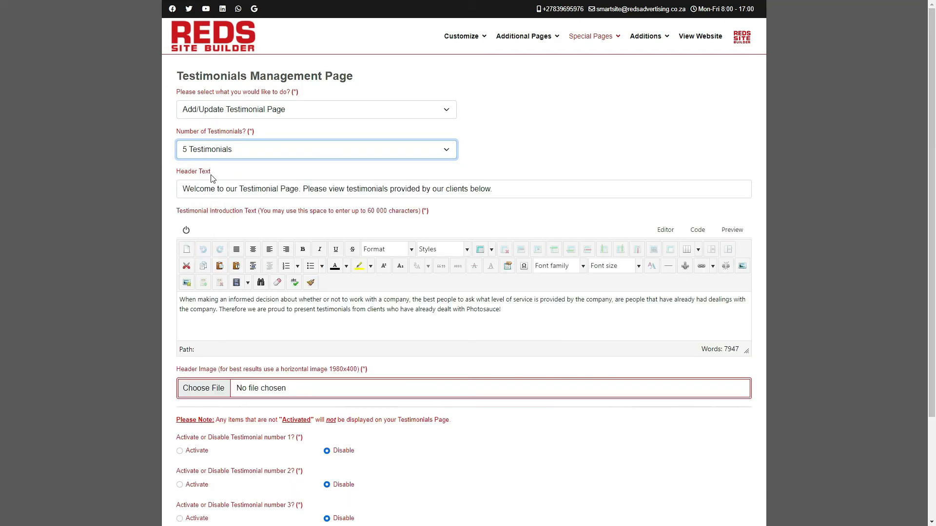
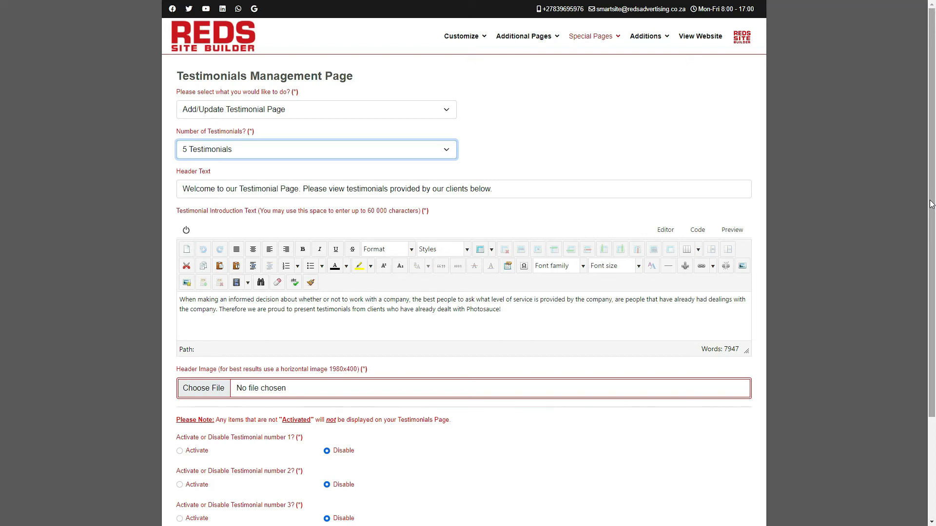
- Activate Testimonials 1, 2, 3, 4 and 5 on the Testimonials form
drag(931, 203, 931, 287)
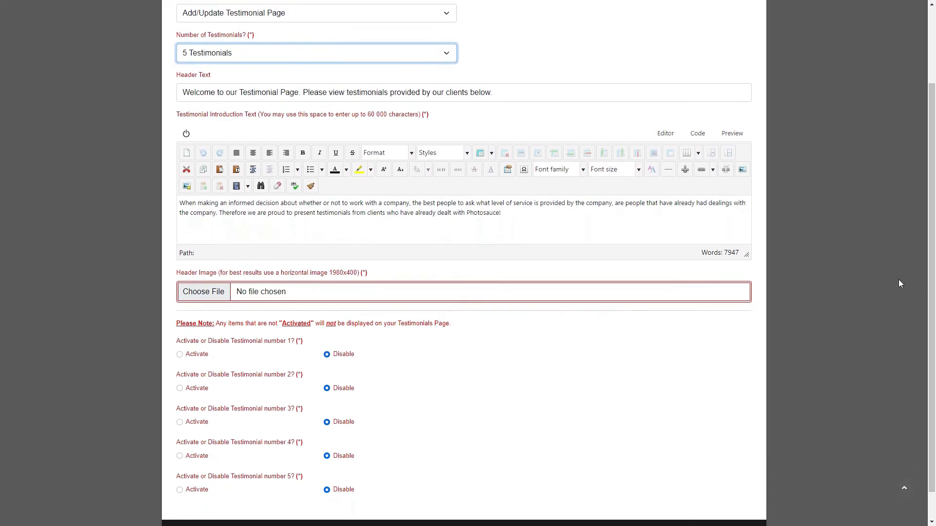
mouse_move(196, 281)
click(179, 355)
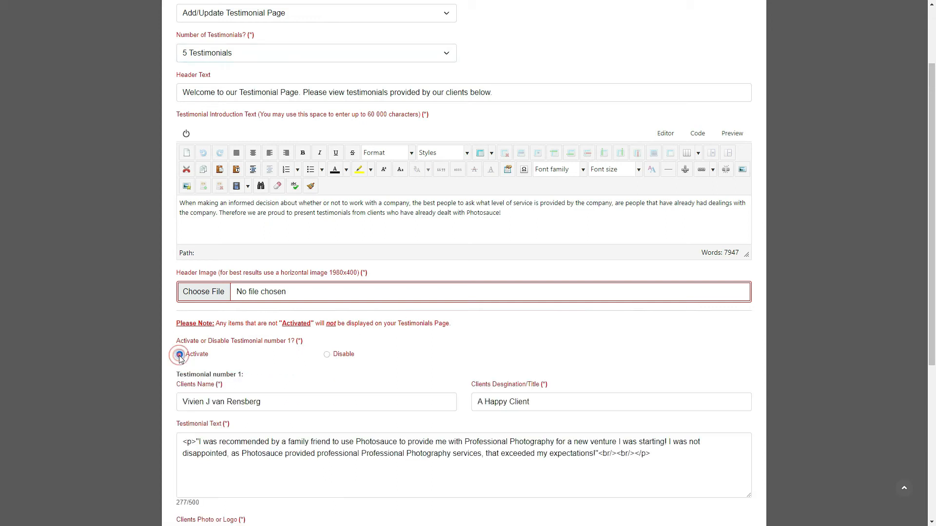
drag(933, 281, 934, 412)
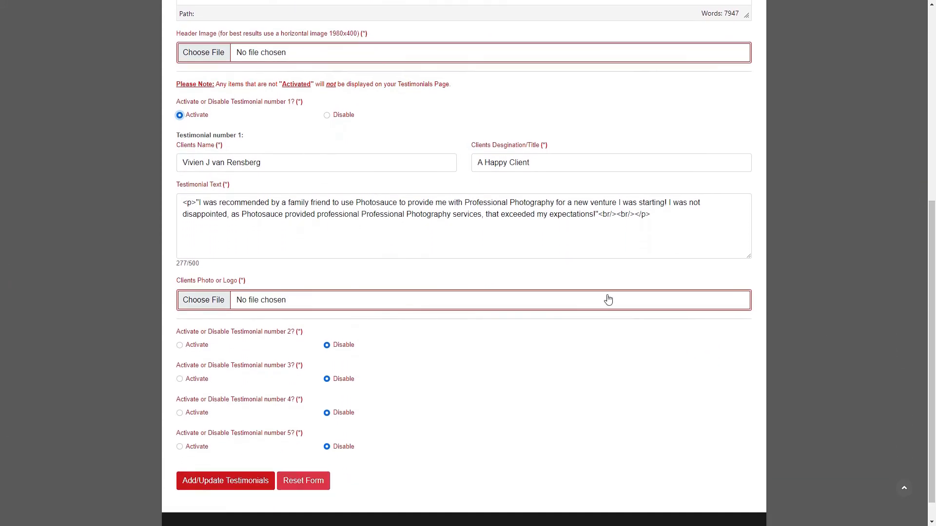
click(179, 344)
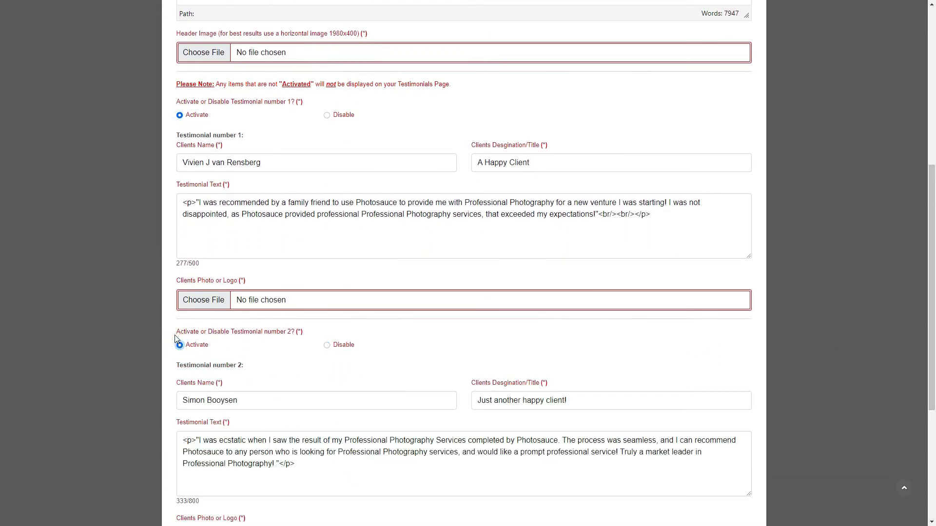
scroll(178, 344, down, 5)
click(179, 353)
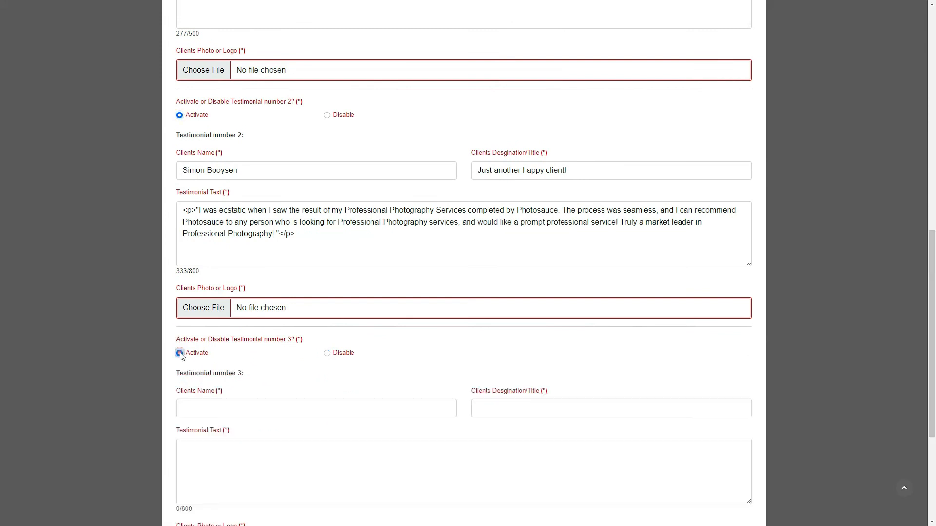
scroll(180, 354, down, 4)
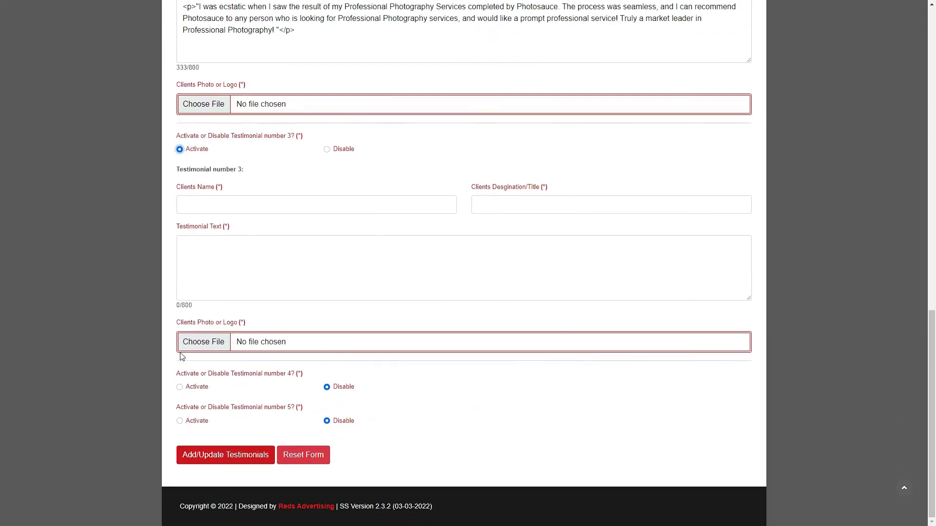
click(179, 387)
scroll(182, 389, down, 4)
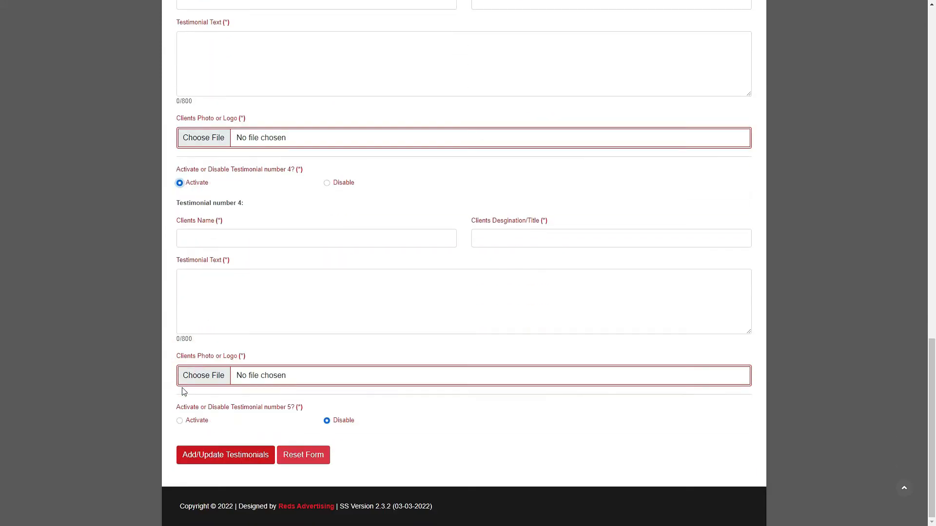
click(179, 420)
- Examine the Testimonial 1 fields, including the character limit of its Testimonial Text
scroll(184, 413, up, 15)
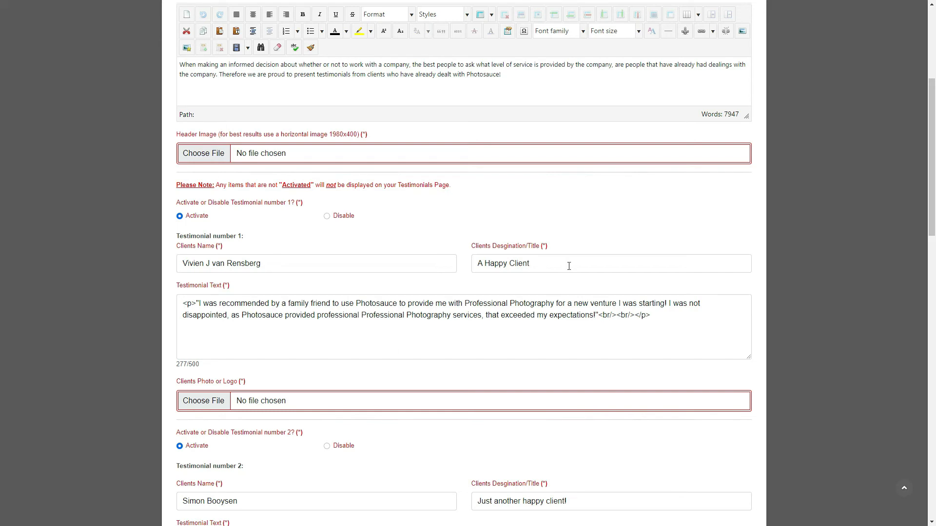
drag(205, 364, 157, 370)
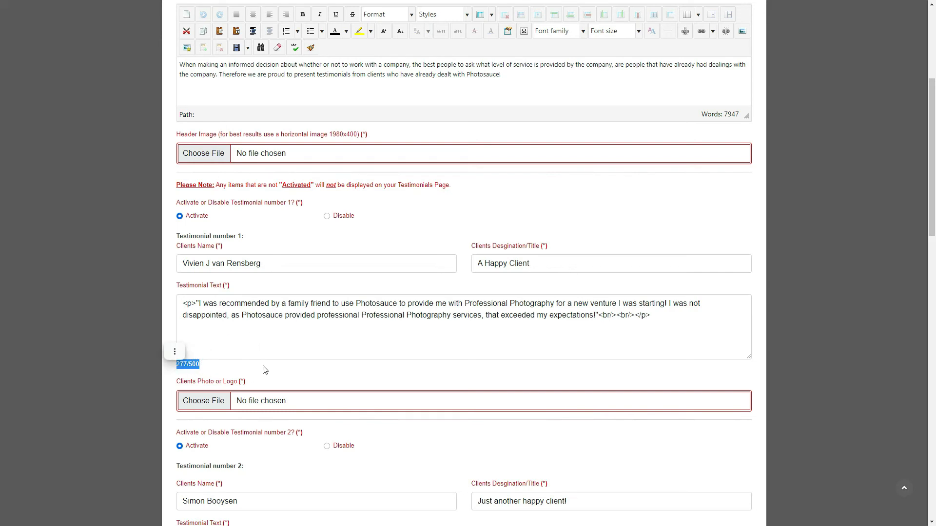
click(278, 370)
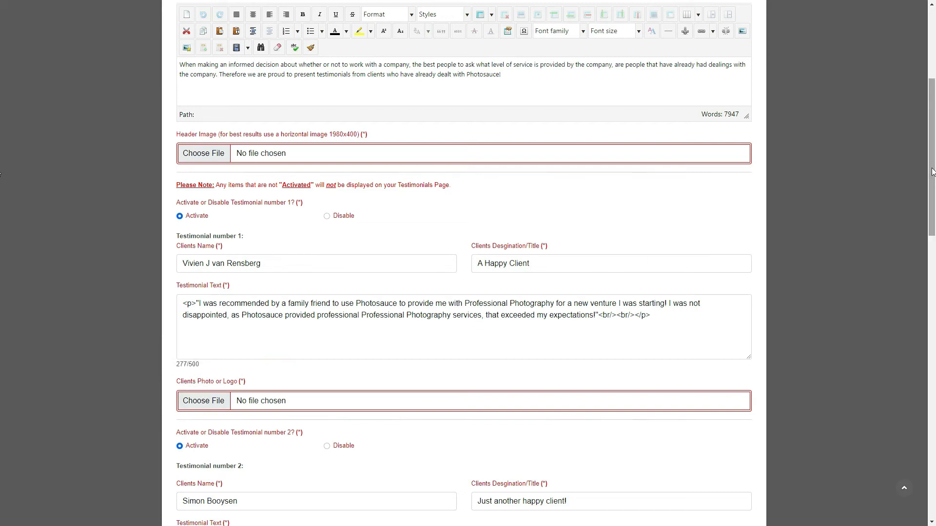
- Review the remaining testimonial fields and the Add/Update Testimonials option at the end of the form
drag(932, 172, 932, 378)
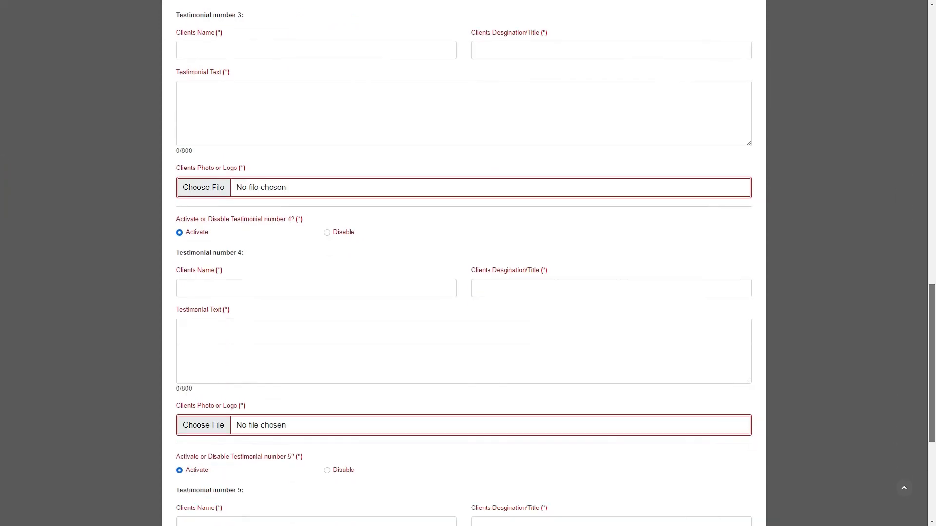
scroll(316, 426, down, 5)
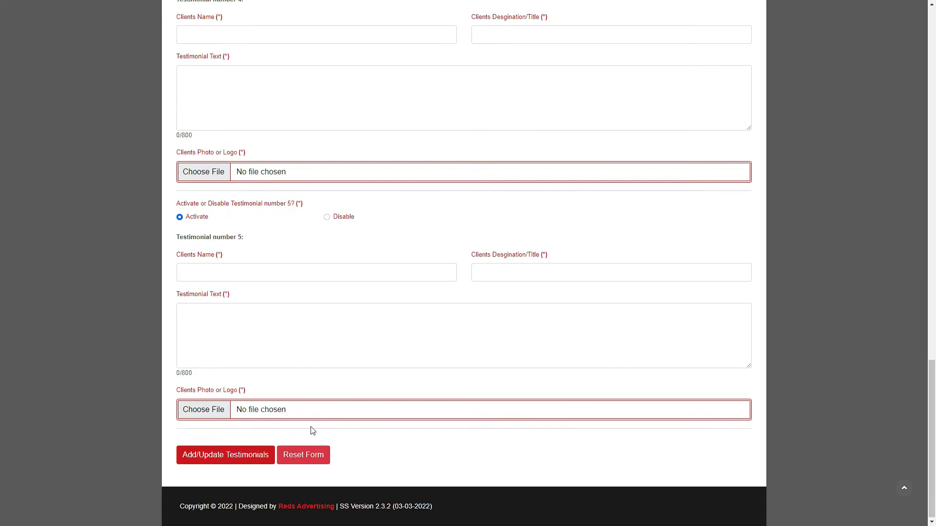
click(220, 457)
scroll(436, 453, up, 15)
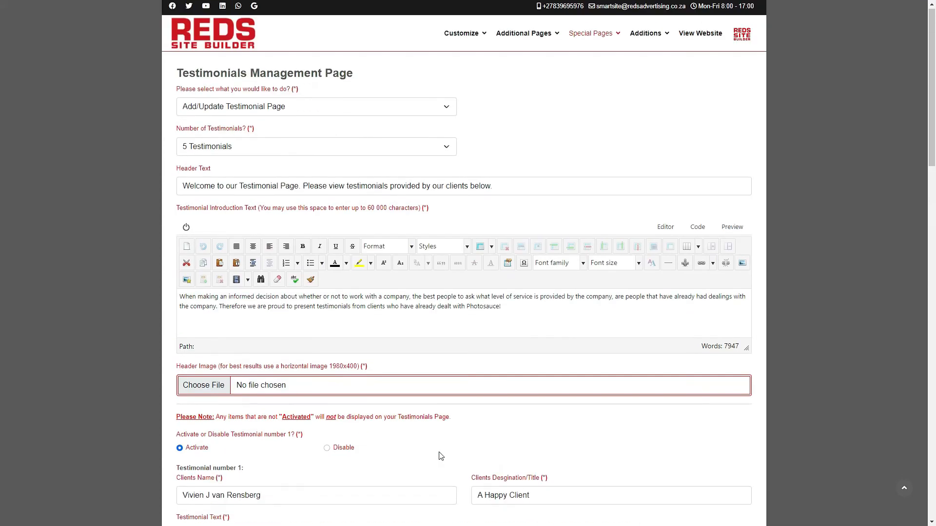
mouse_move(594, 43)
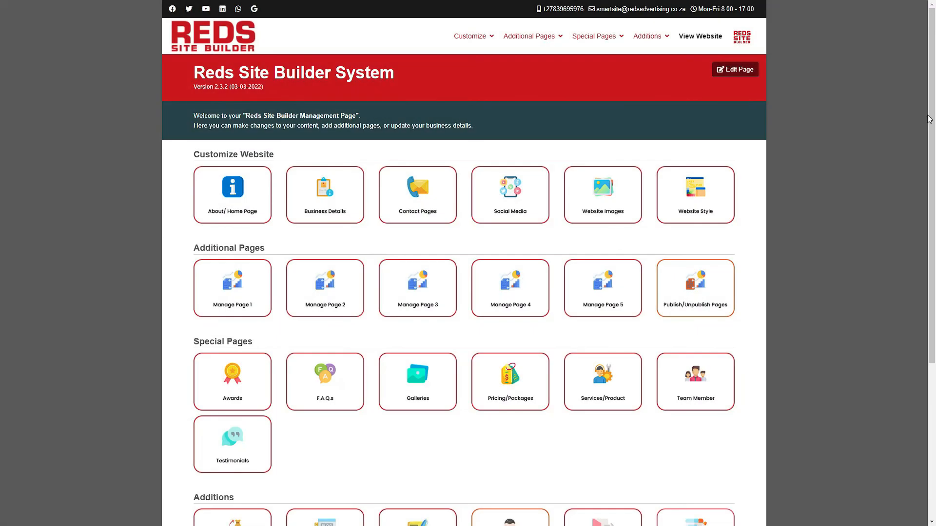
- Open Manage Blog Post from the Additions section to show the blog's post list
drag(928, 119, 928, 273)
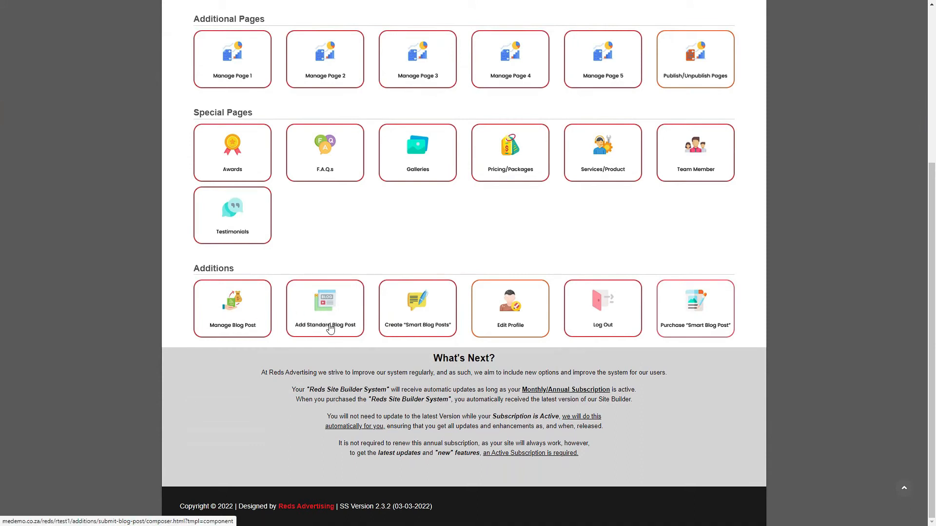
click(251, 324)
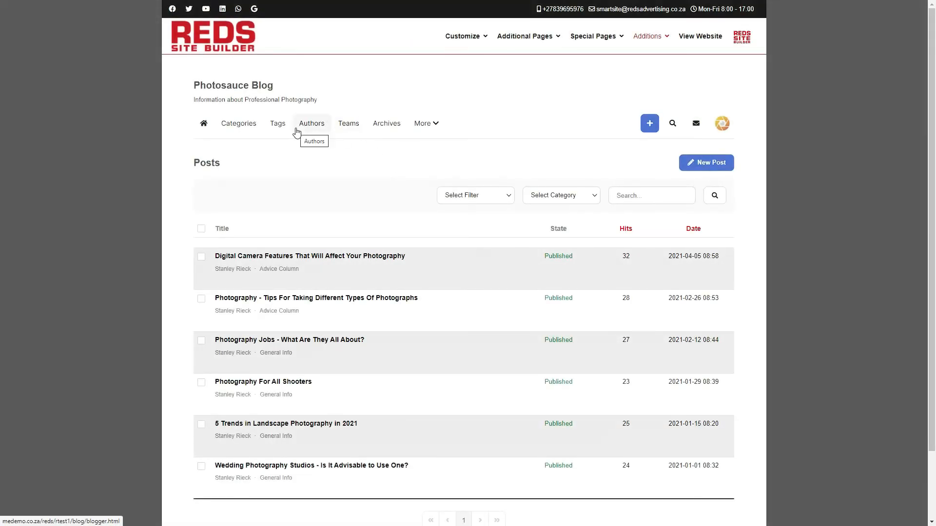
mouse_move(653, 45)
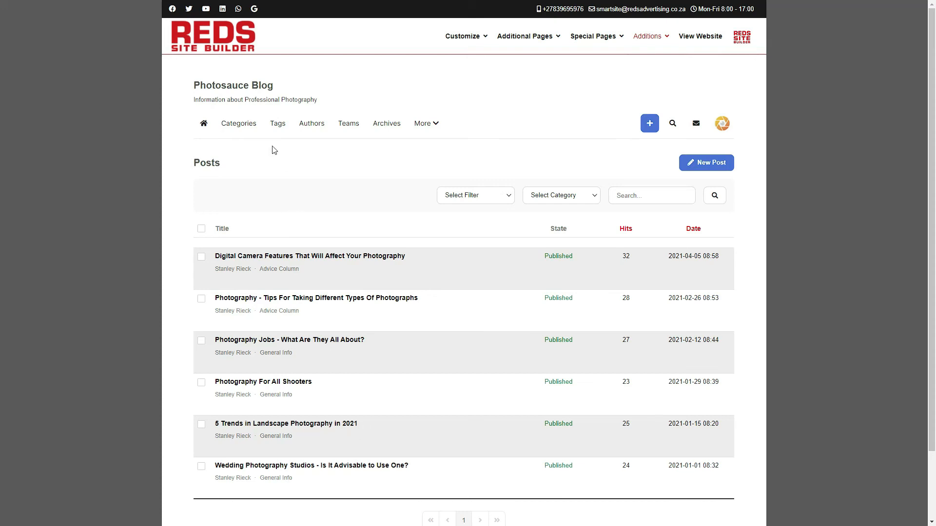
mouse_move(428, 125)
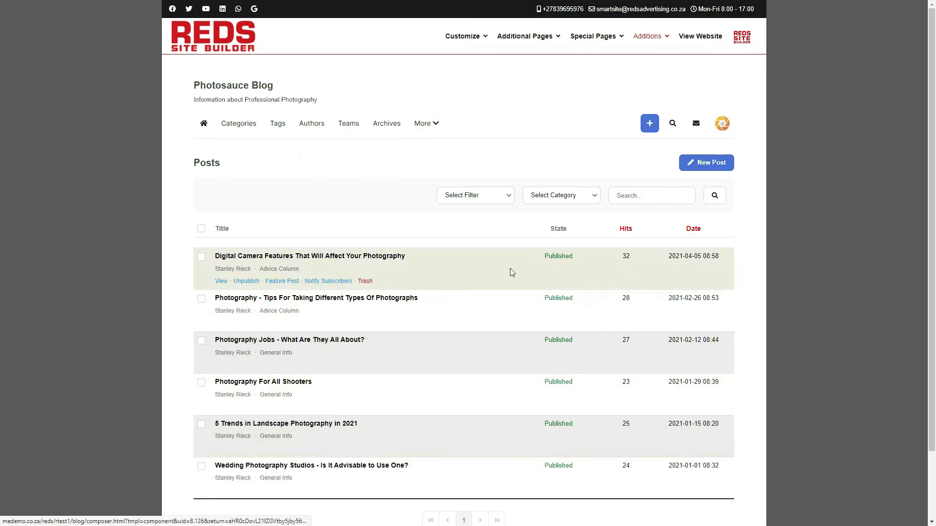
- Review the Account and Manage options available under the blog user's profile
click(723, 130)
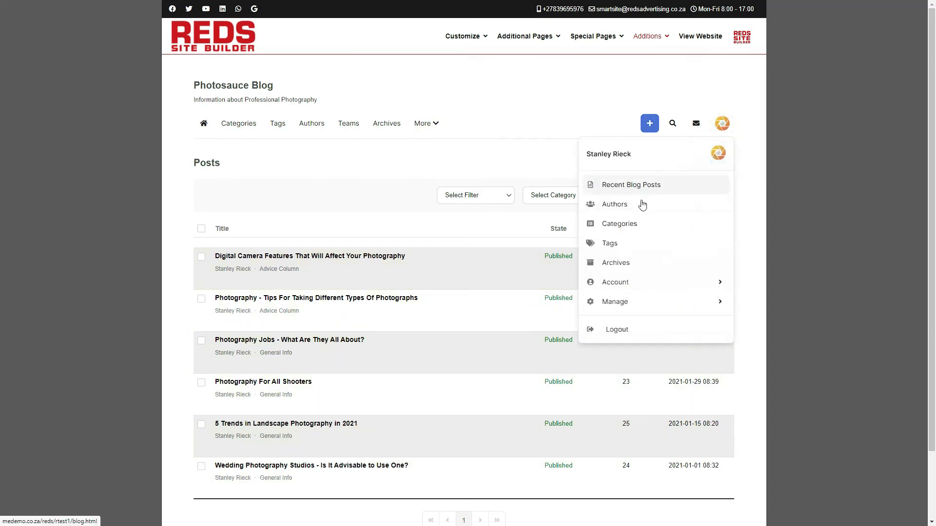
click(627, 288)
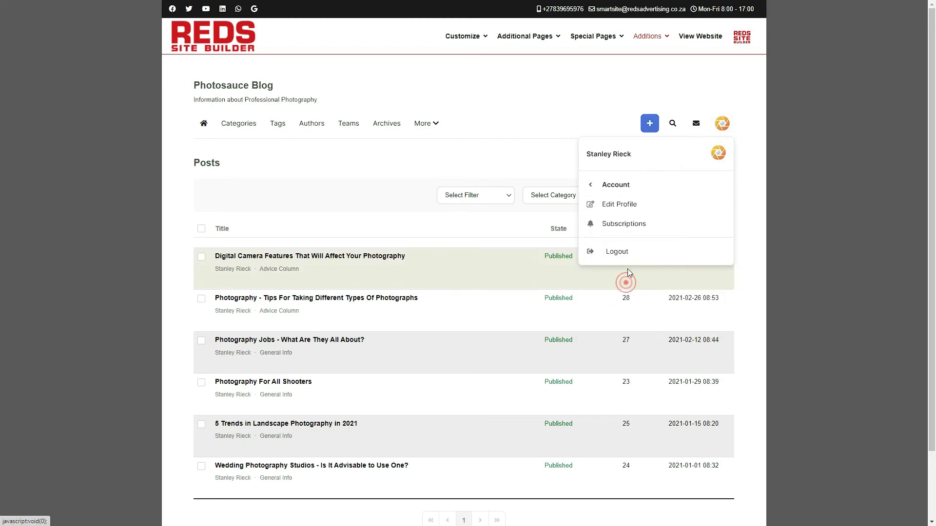
click(630, 185)
click(623, 304)
scroll(633, 278, down, 3)
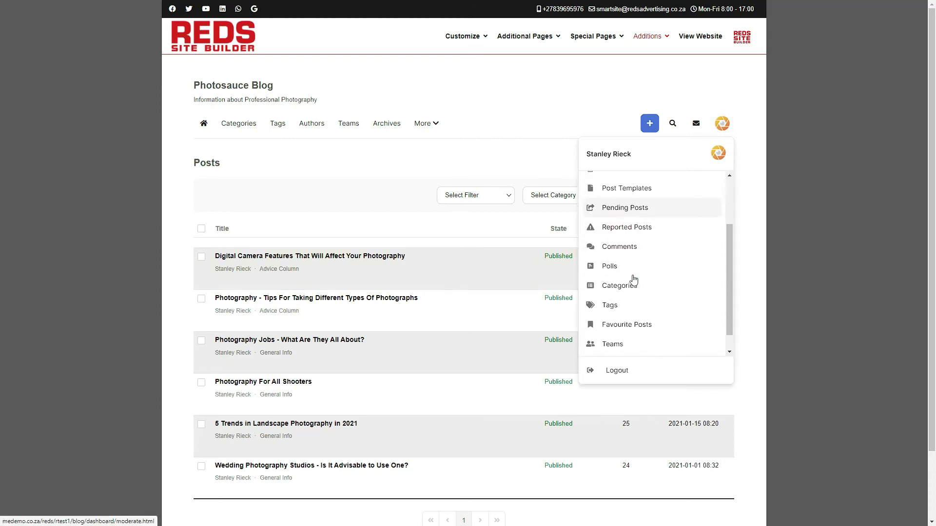
click(411, 163)
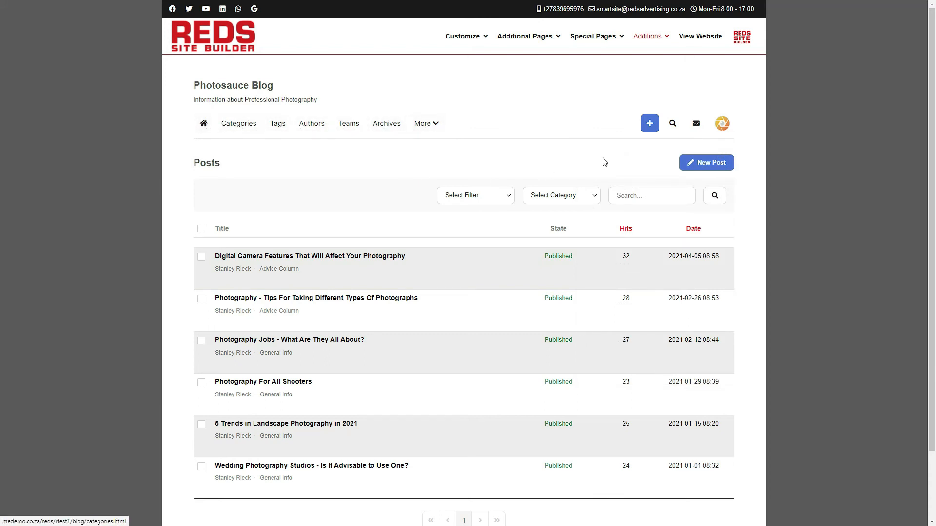
click(721, 123)
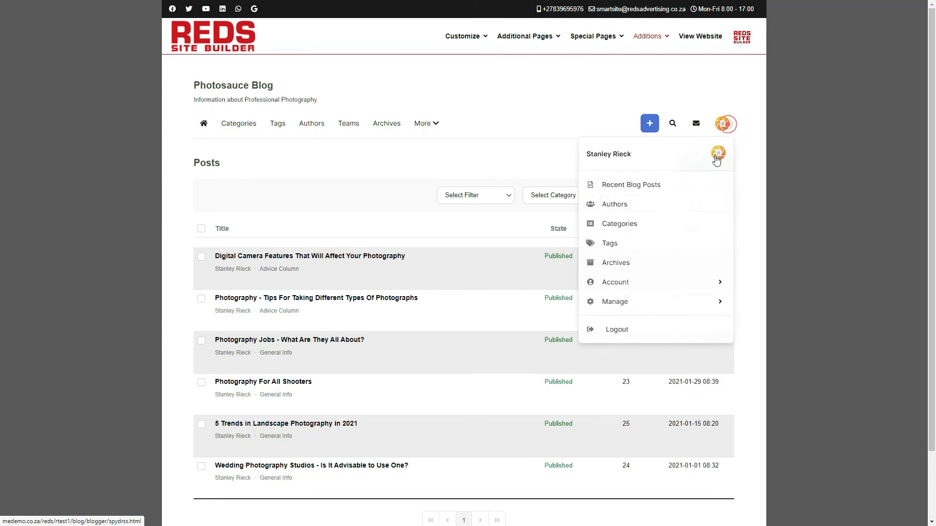
click(632, 303)
click(260, 168)
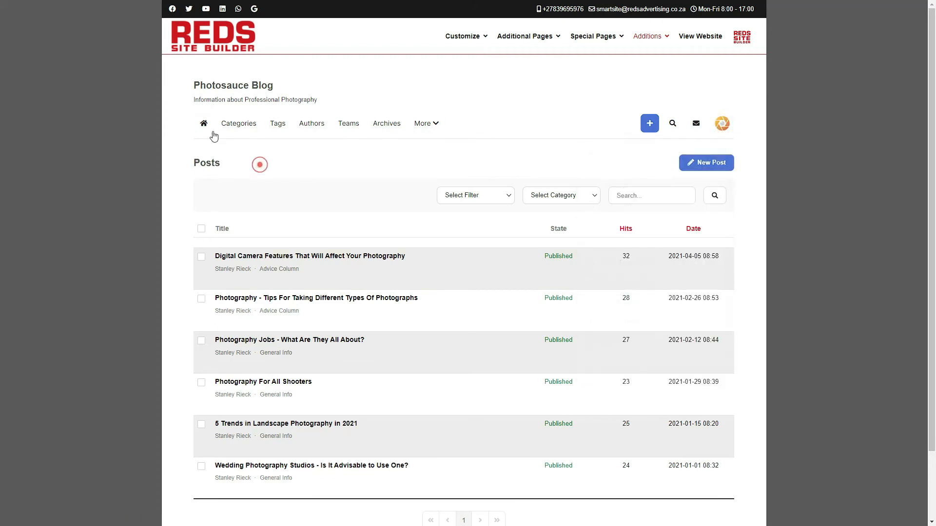
- View the blog's home page and look through its published posts
click(204, 124)
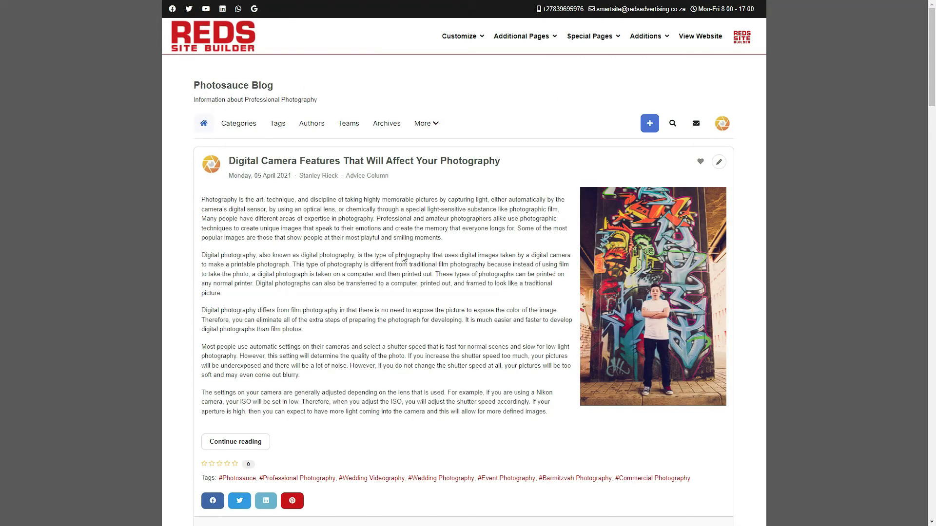
scroll(367, 255, down, 15)
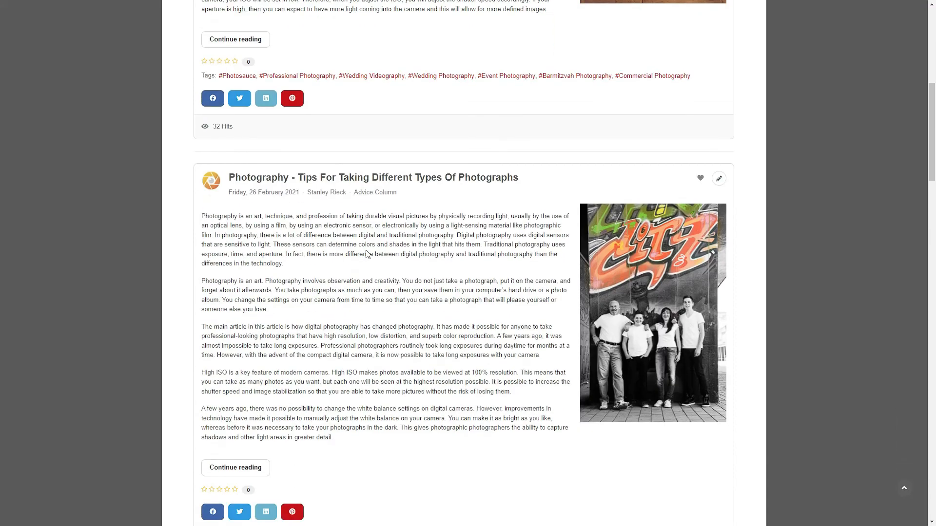
scroll(367, 254, down, 10)
scroll(366, 255, up, 20)
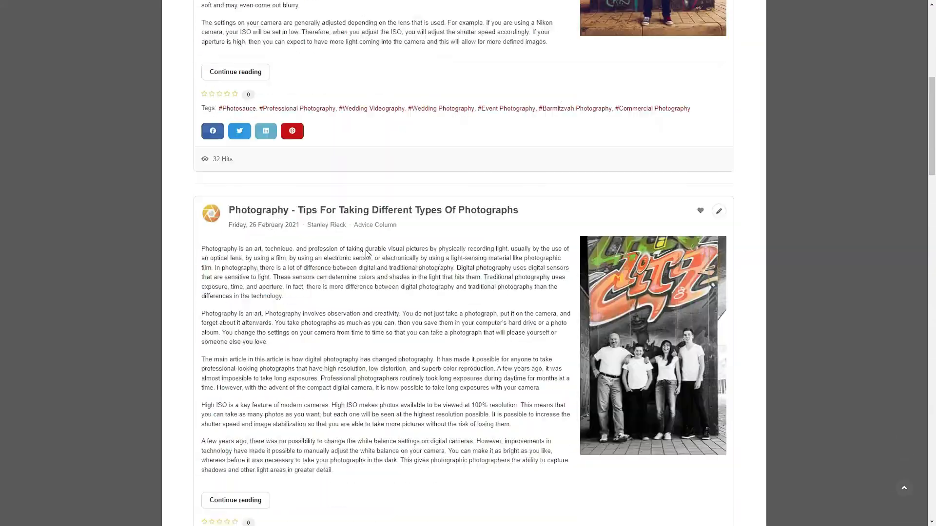
scroll(367, 253, up, 3)
- View the blog's Categories and Tags pages and check the profile's Manage options for managing them
click(245, 124)
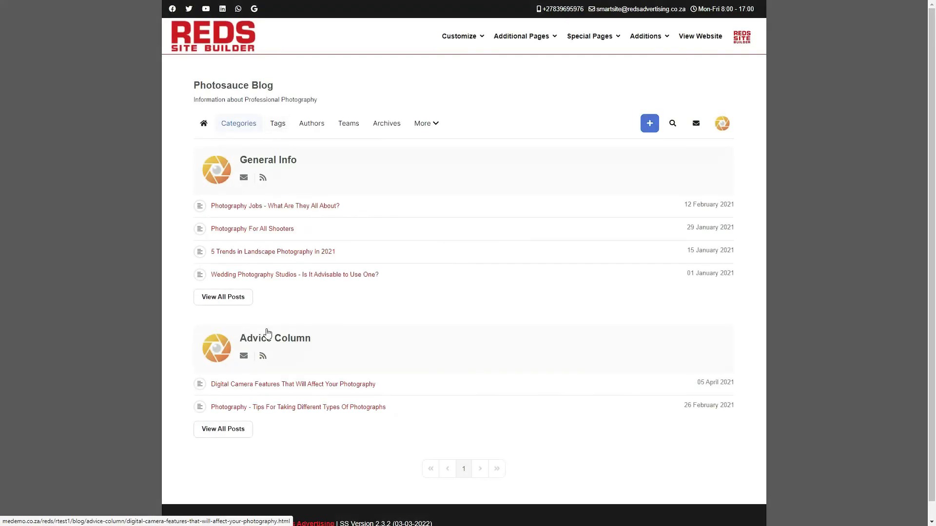
click(279, 127)
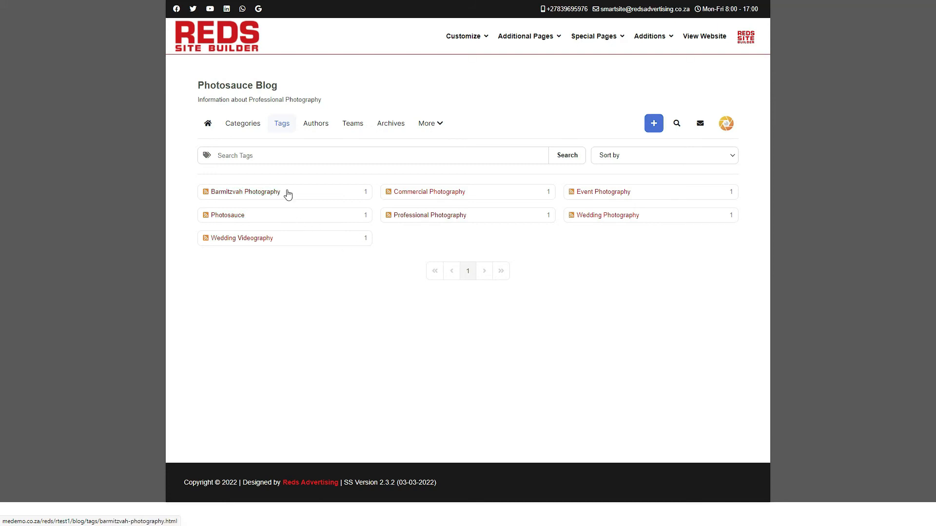
click(726, 128)
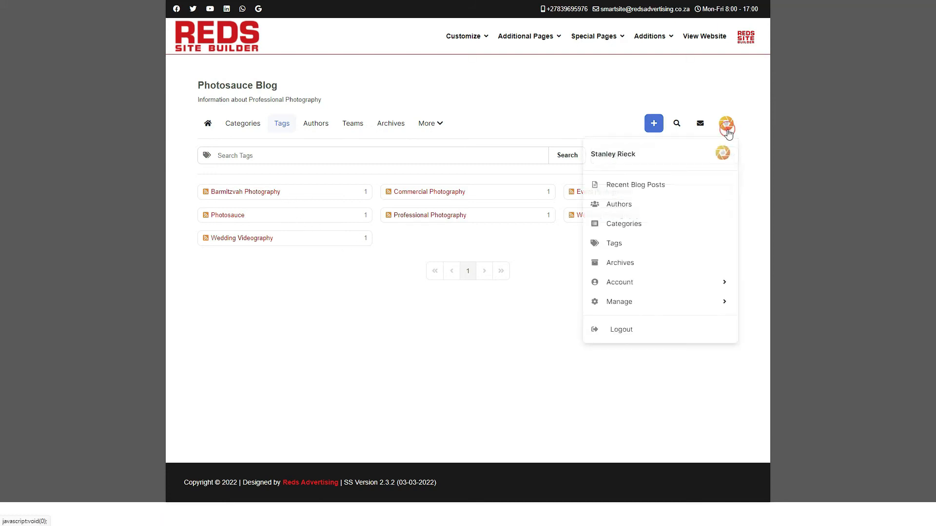
click(640, 300)
scroll(633, 285, down, 1)
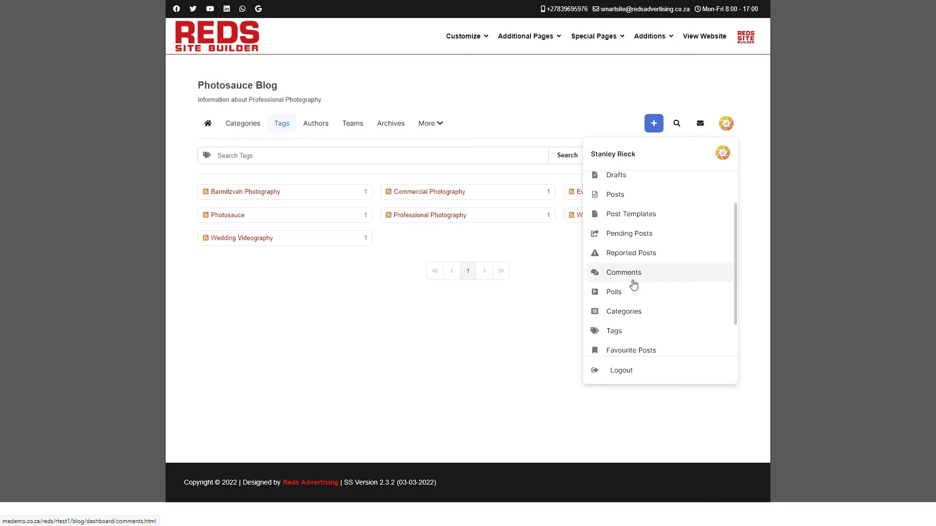
click(479, 328)
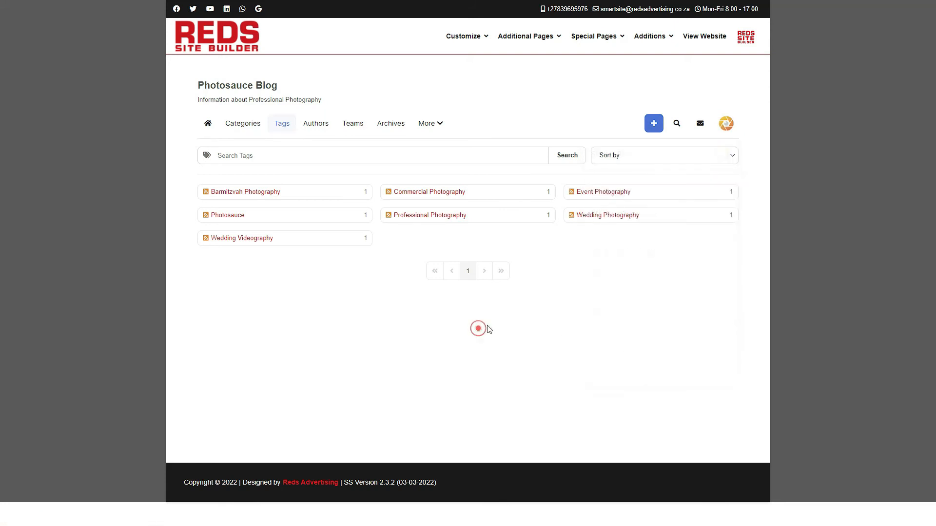
- From the Authors page, open the post "Digital Camera Features That Will Affect Your Photography" for editing
click(322, 126)
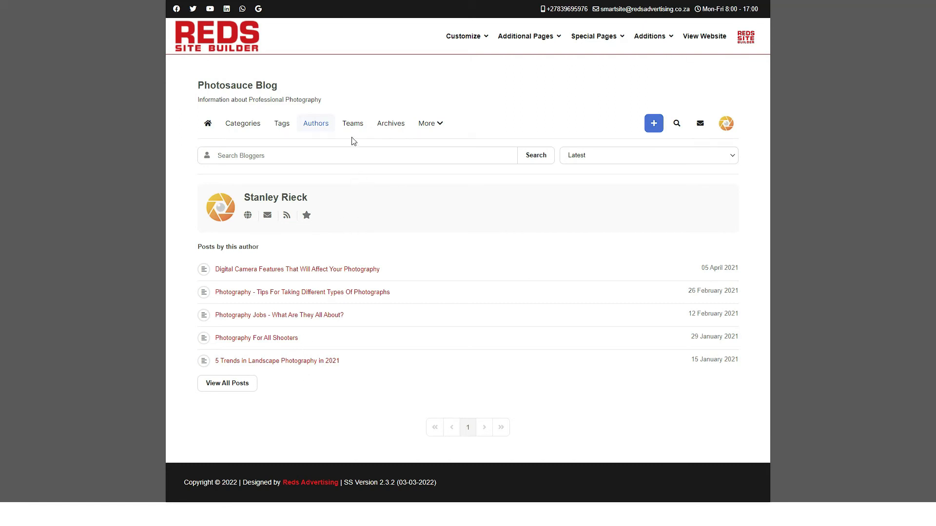
click(306, 271)
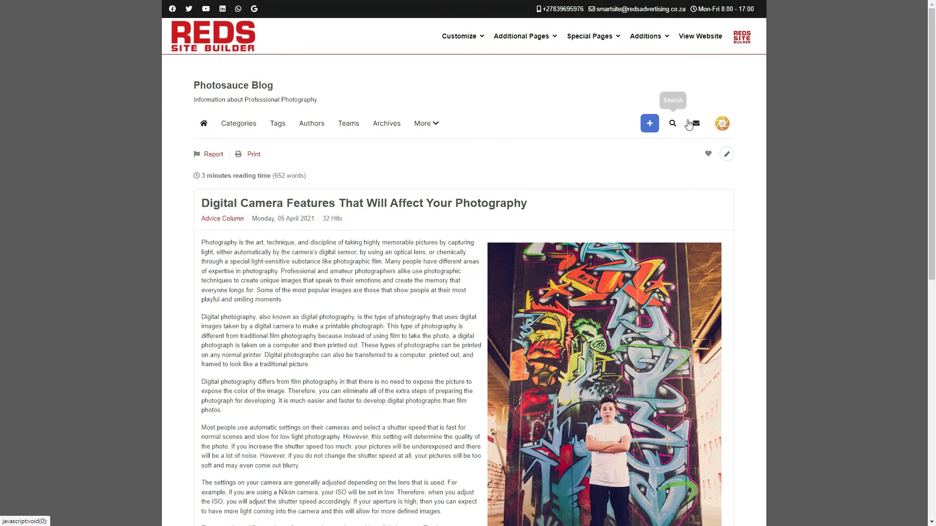
click(727, 154)
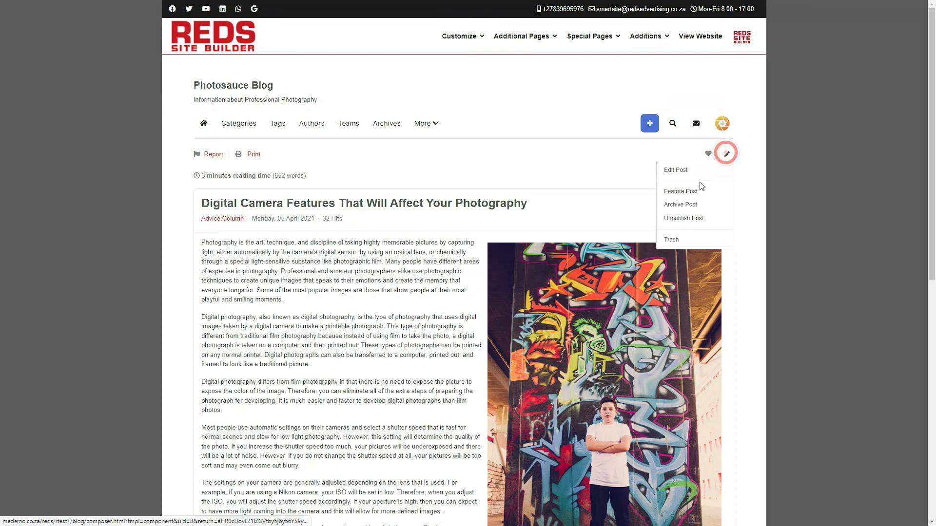
click(692, 174)
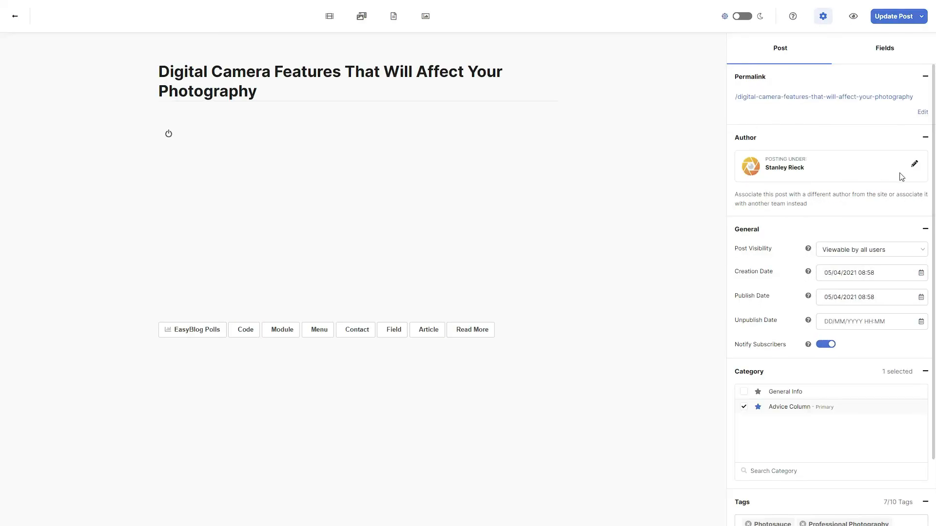
- Reassign the post to the third author in the Authors list and update the post
click(916, 167)
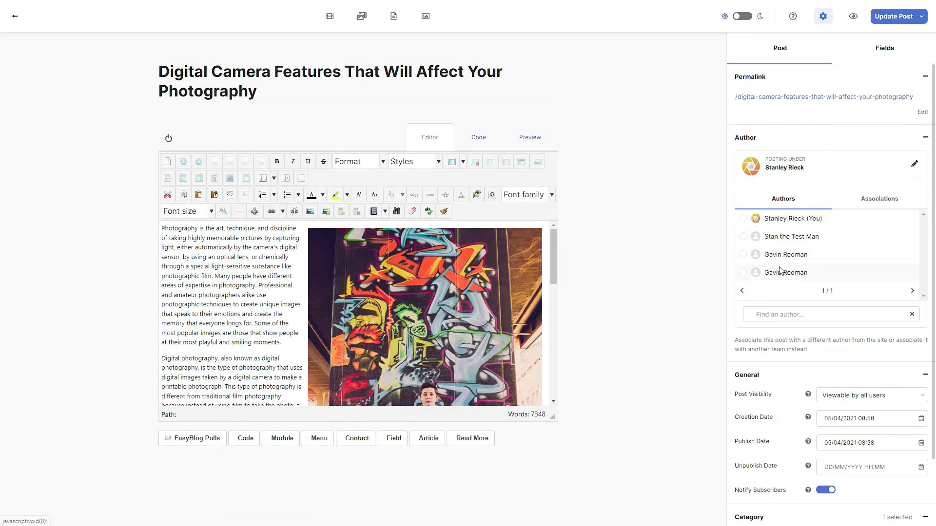
click(782, 257)
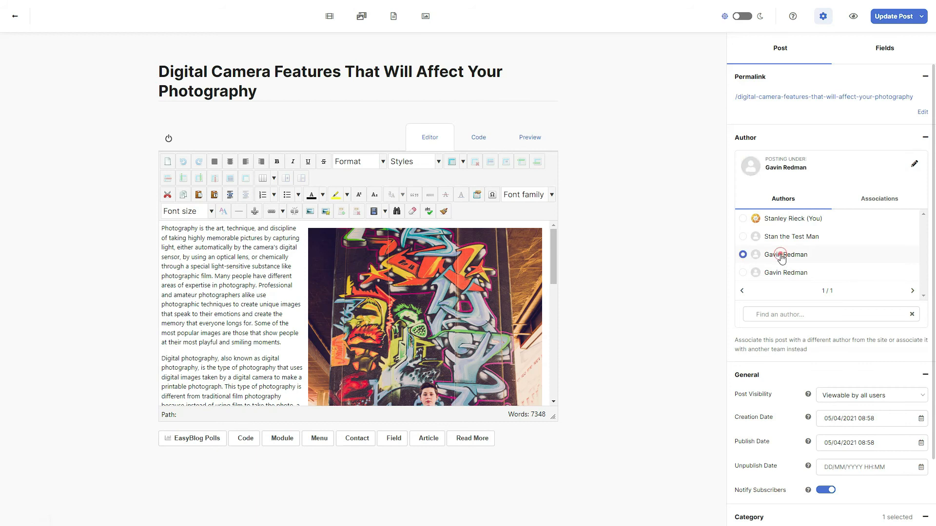
click(893, 20)
click(782, 43)
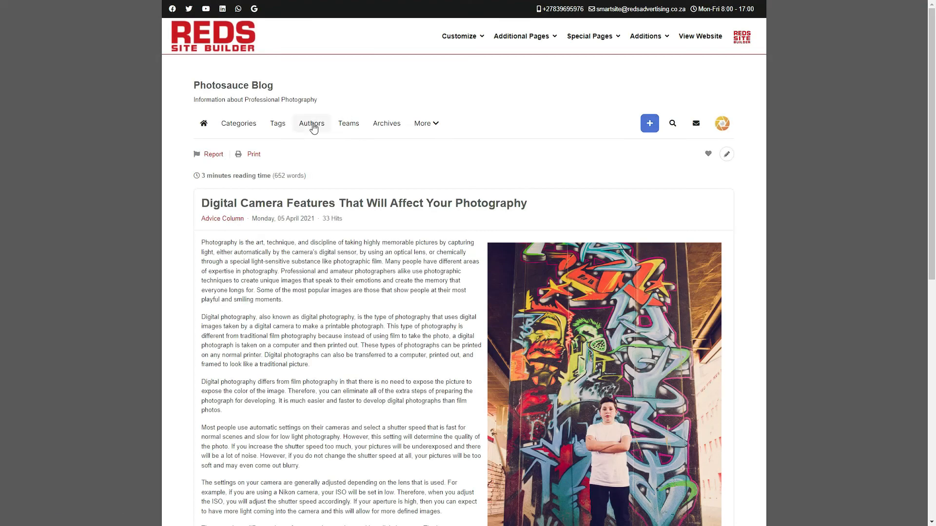
- Check the post's new author on the Authors page and view the Teams, Archives and Calendar pages
click(313, 127)
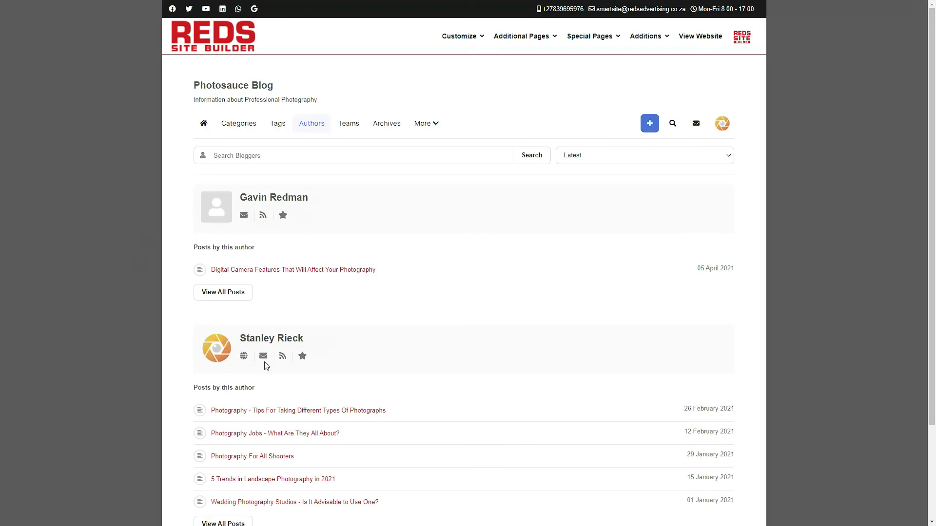
click(349, 125)
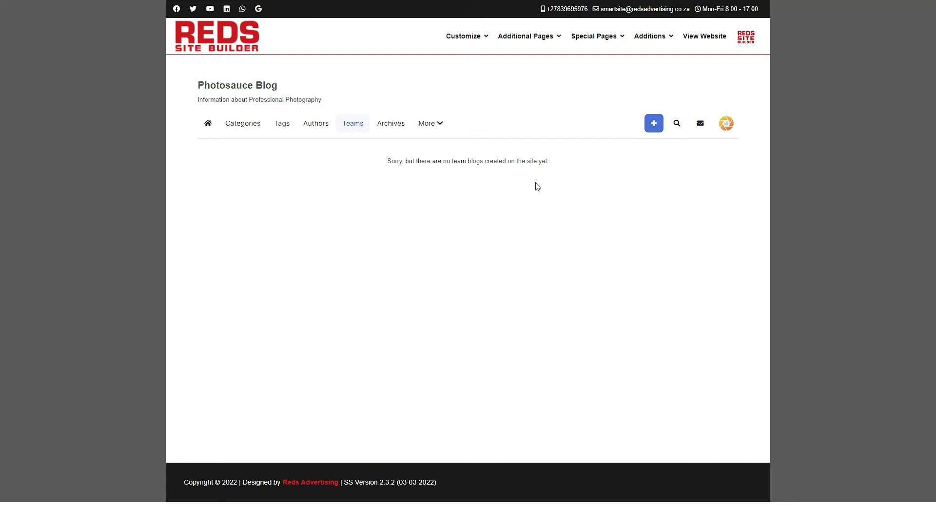
click(390, 127)
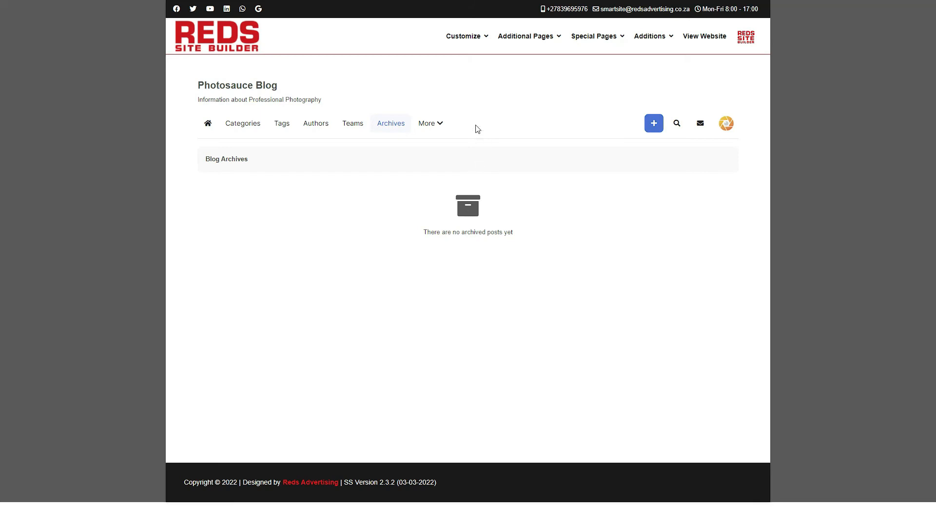
click(422, 125)
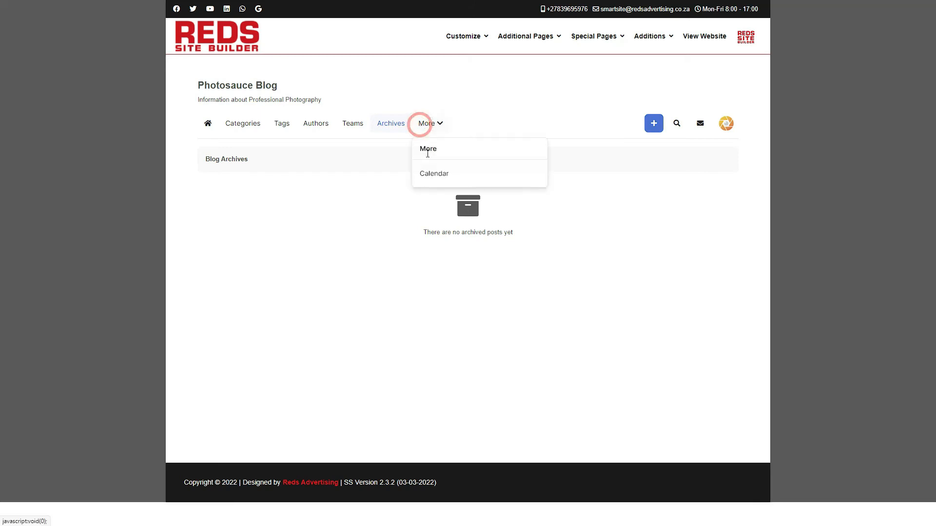
click(430, 176)
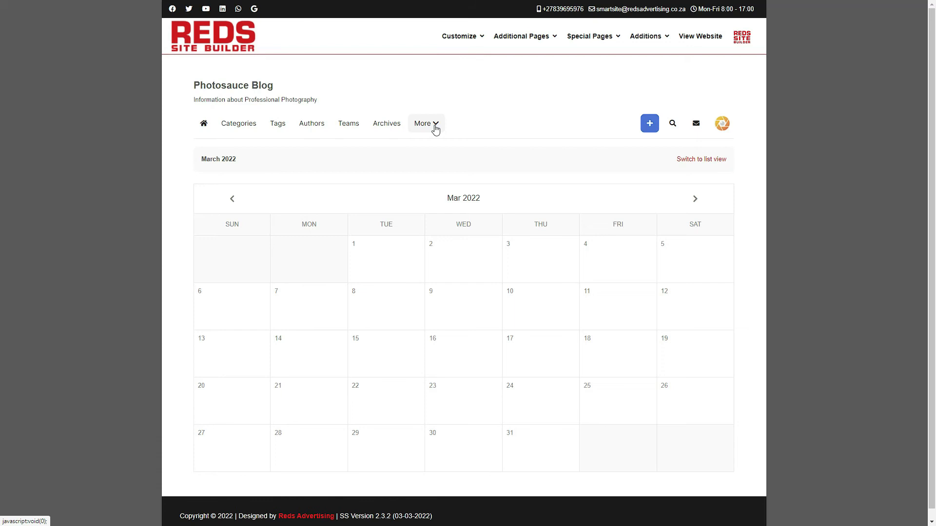
- Check the Create New options and open the blog search with its category filter on All Categories
click(649, 128)
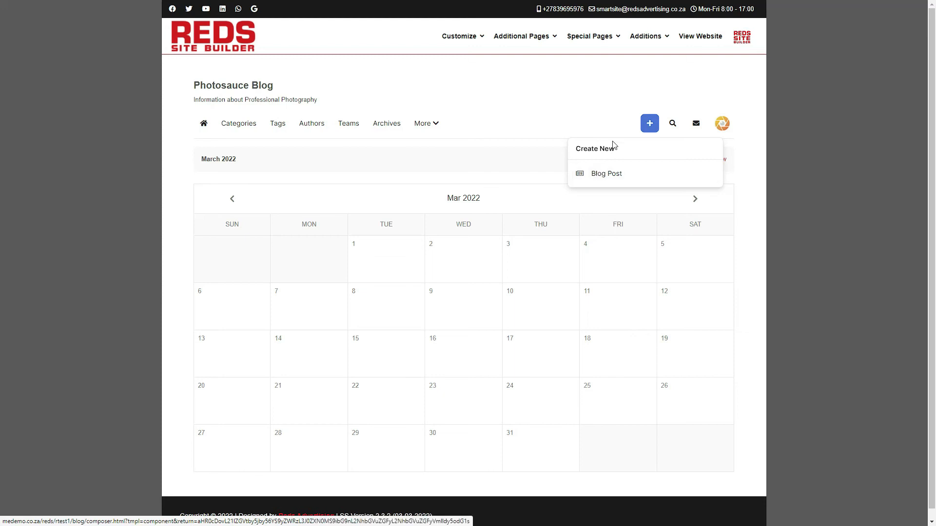
click(647, 124)
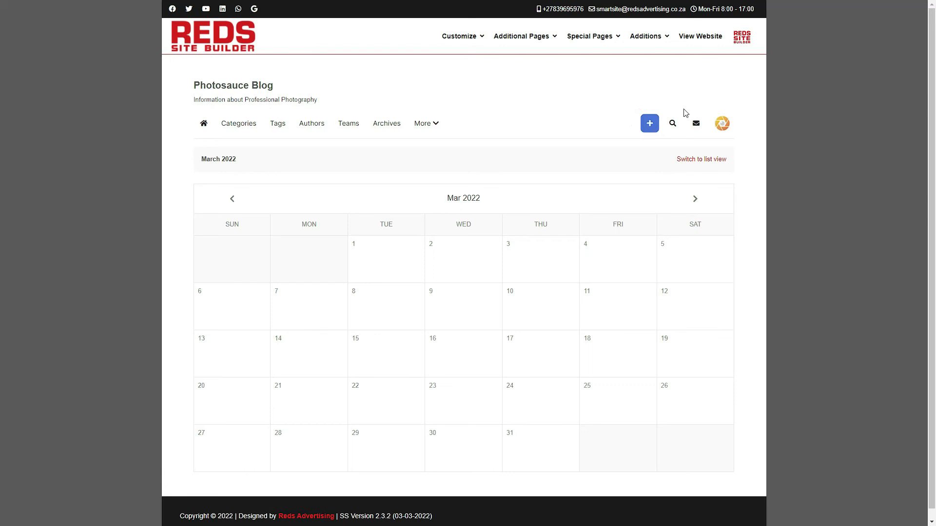
click(673, 123)
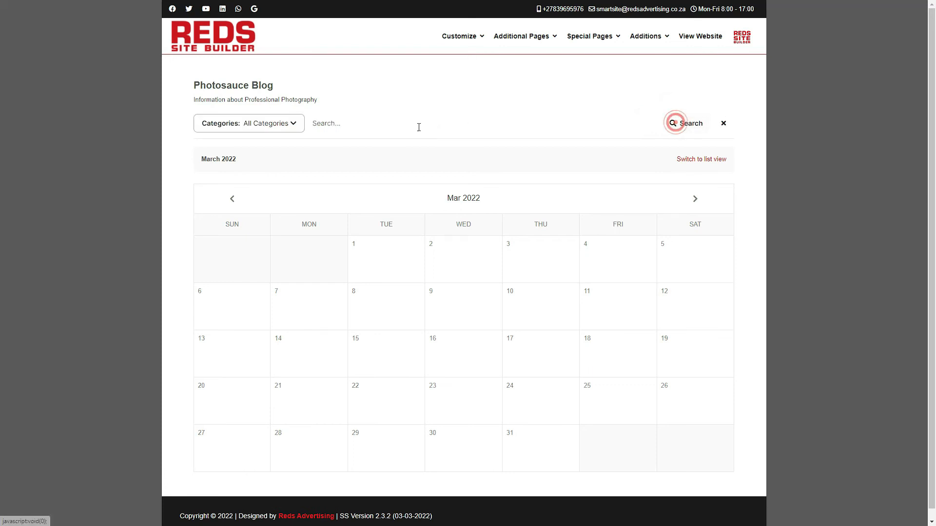
click(282, 125)
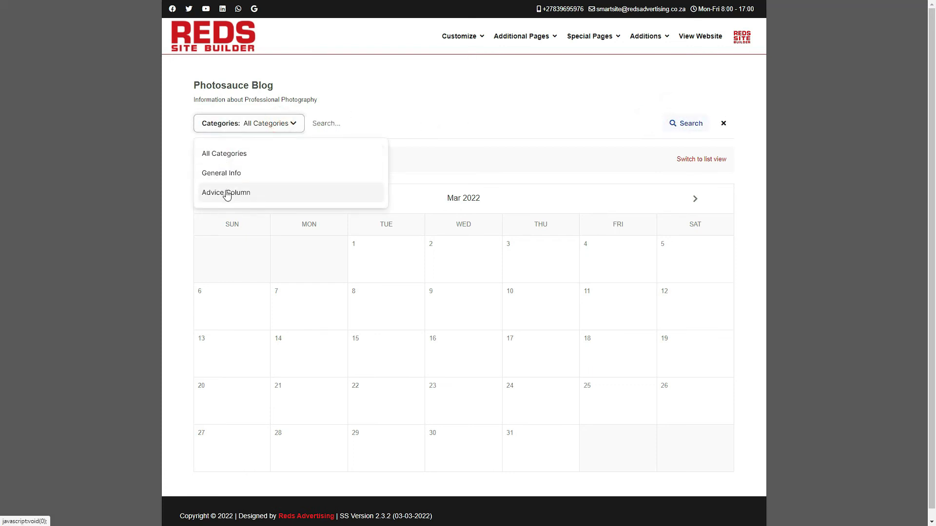
click(229, 158)
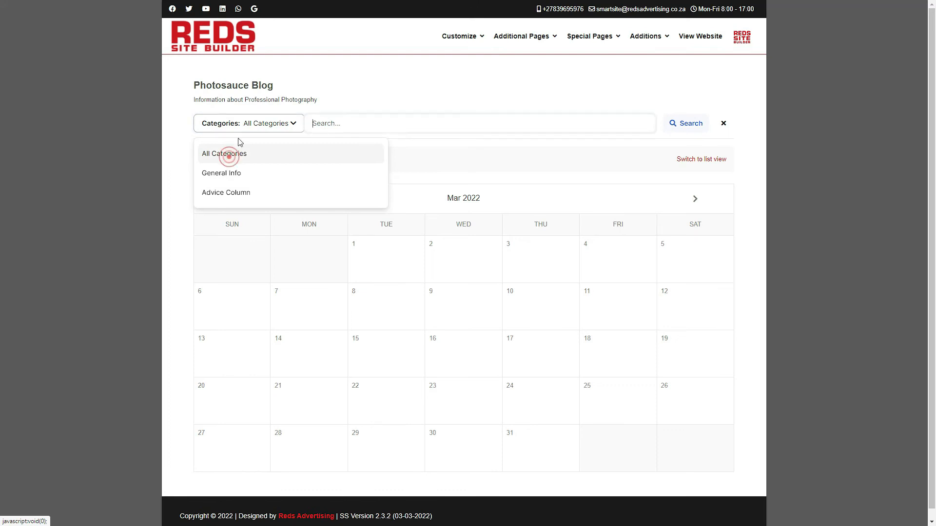
- Search all blog categories for "My text", close the search and view the blog subscription form
click(343, 119)
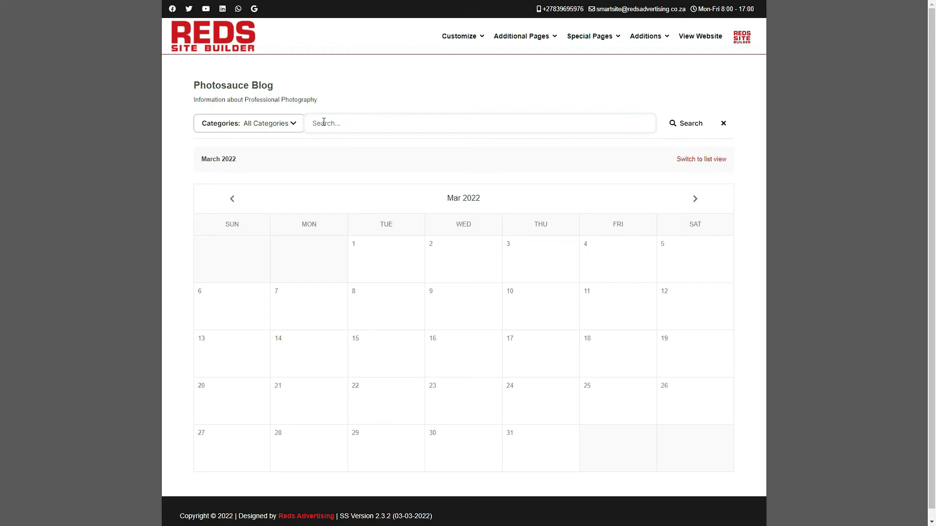
text(My text)
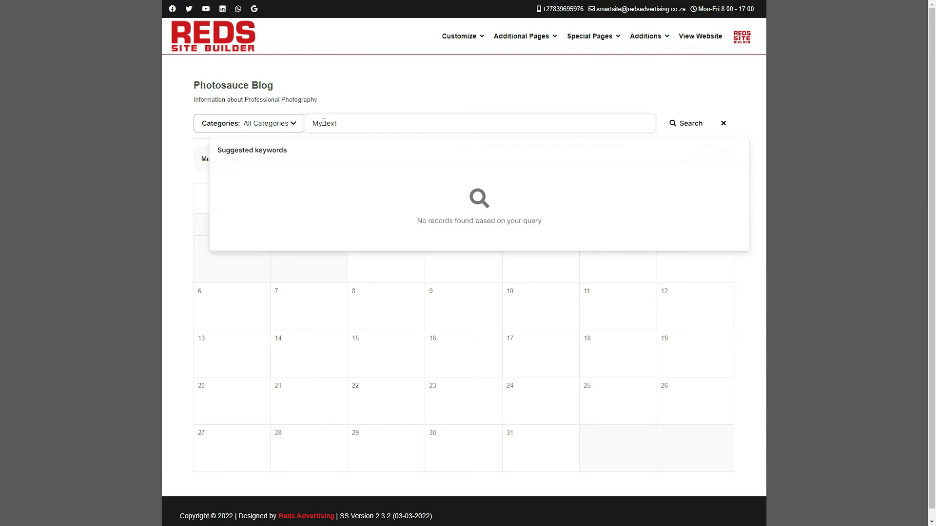
click(723, 123)
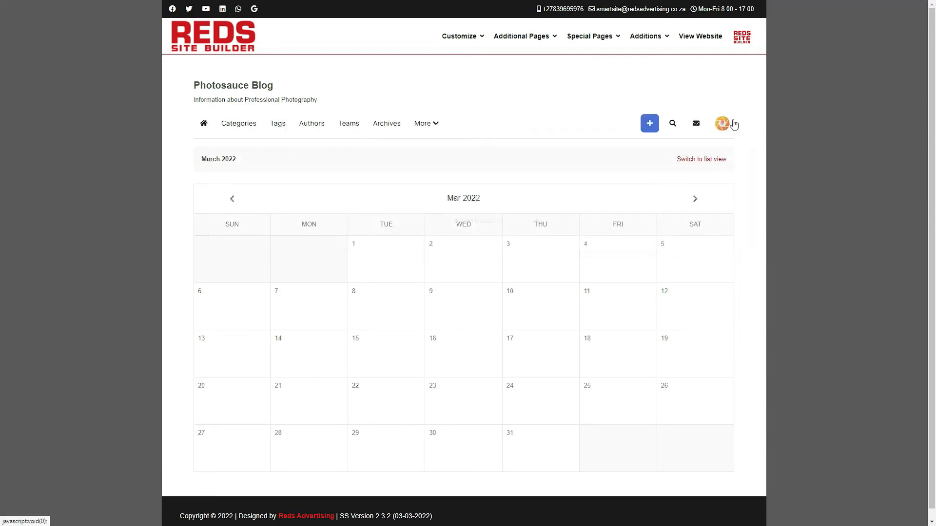
click(695, 125)
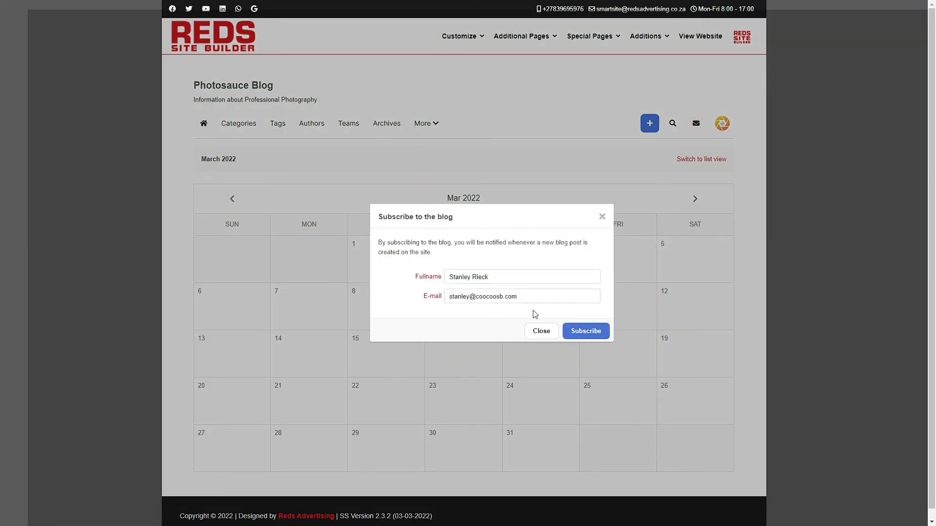
click(571, 333)
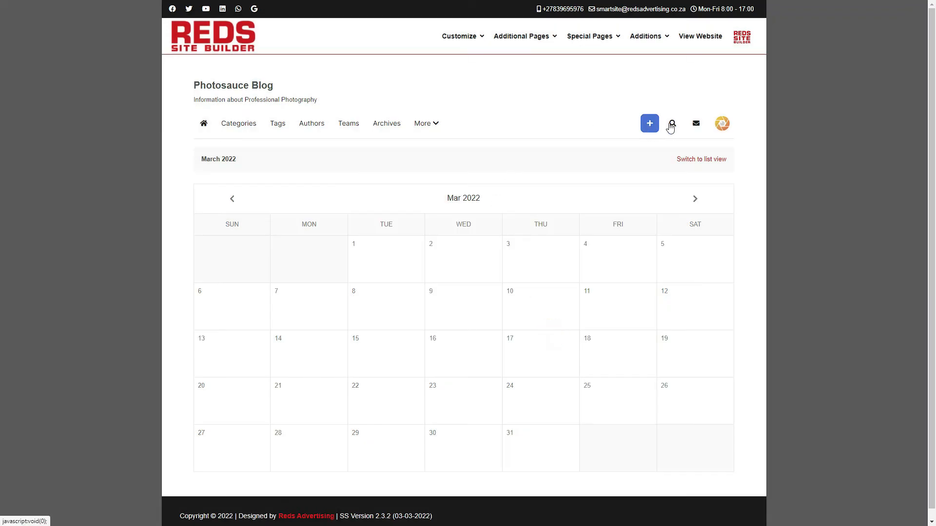
- Look through the blog profile's Account and Manage options and open the Overview page
click(722, 124)
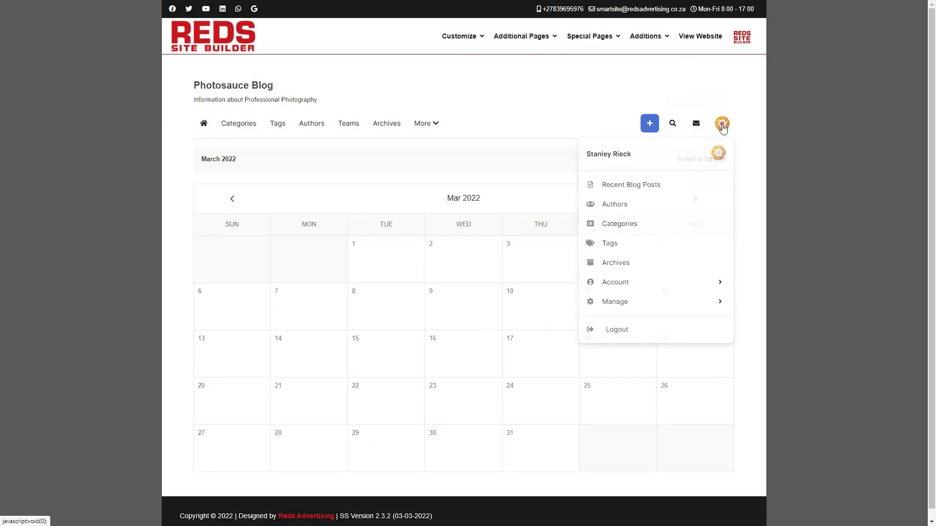
click(615, 302)
scroll(633, 211, down, 2)
scroll(635, 211, up, 2)
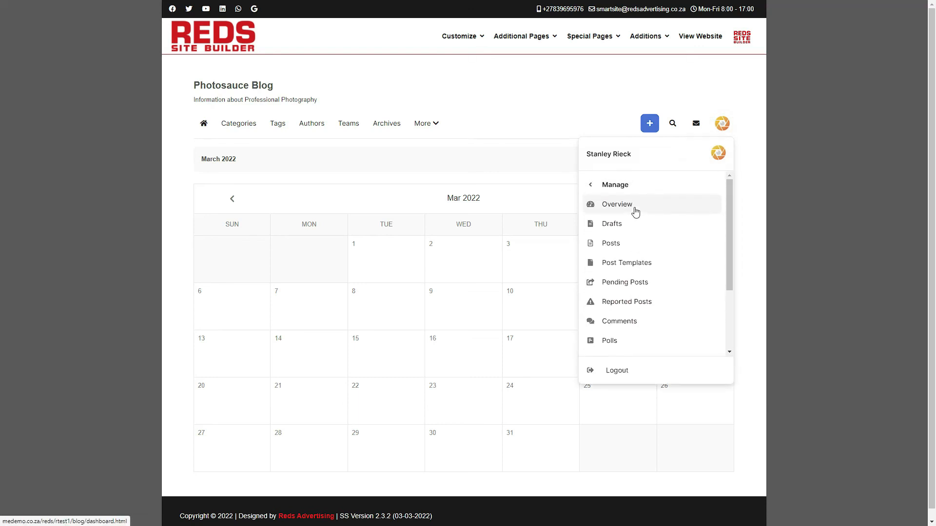
click(612, 189)
click(618, 283)
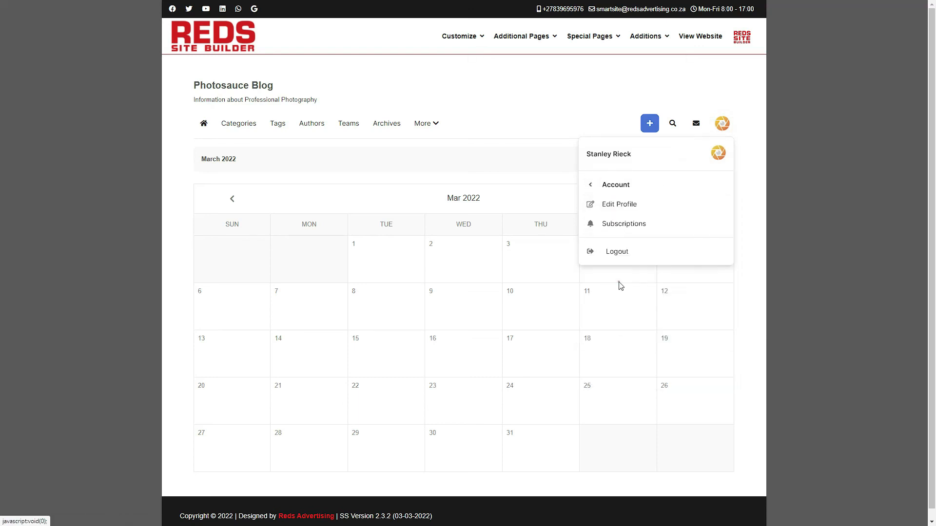
click(607, 185)
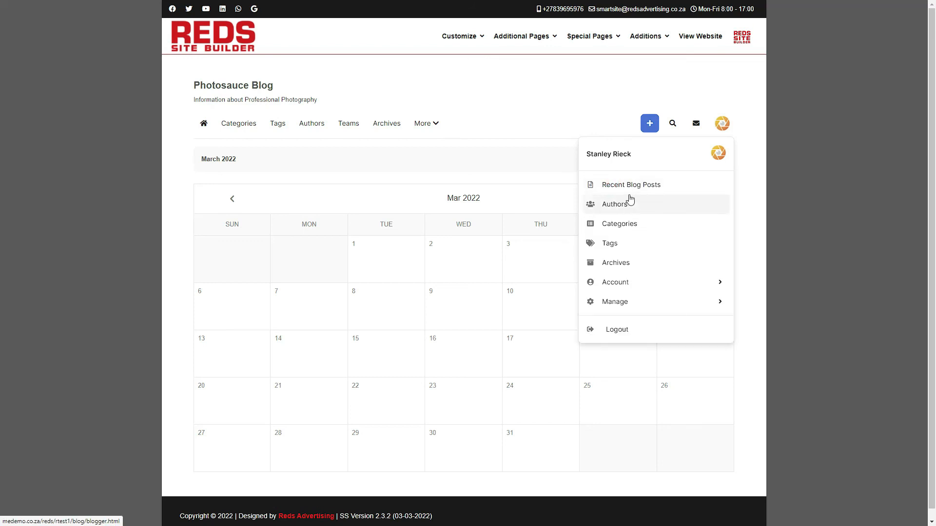
click(633, 298)
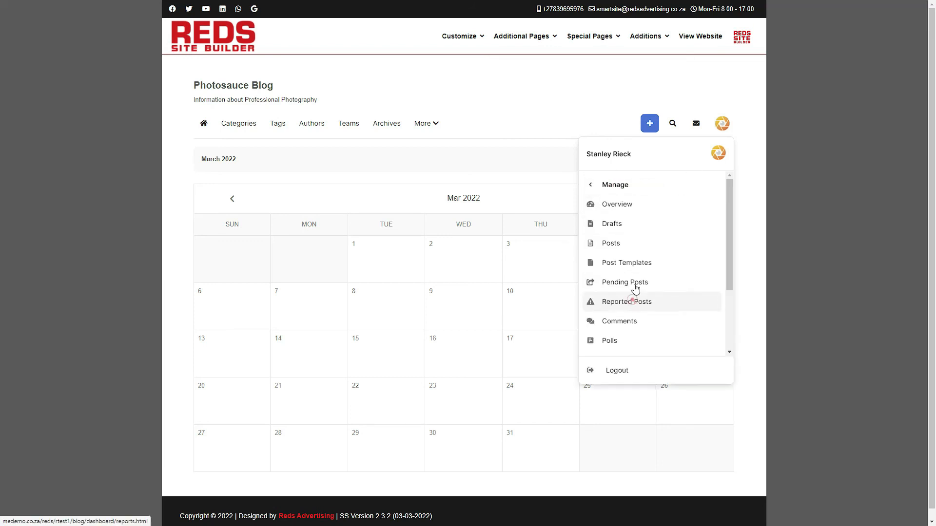
click(604, 213)
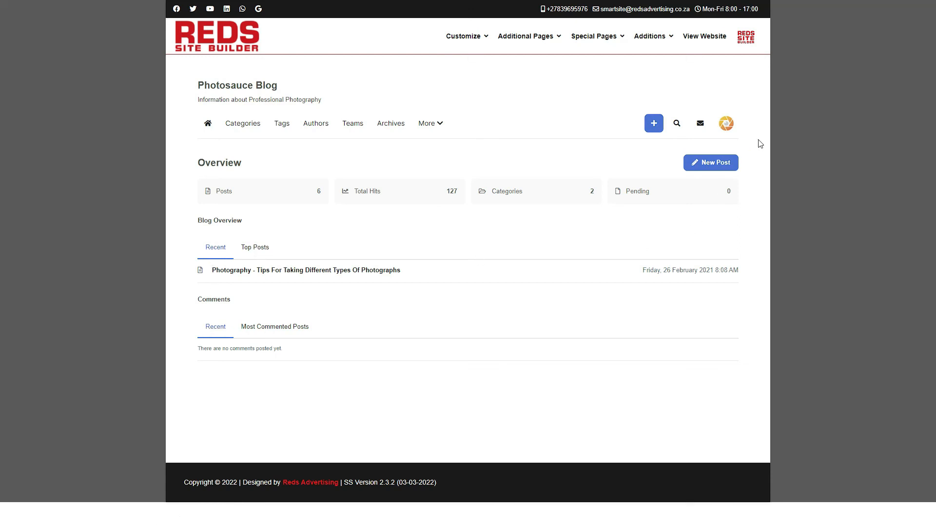
- View the blog's Drafts list and the full Posts list in the Manage section
click(728, 126)
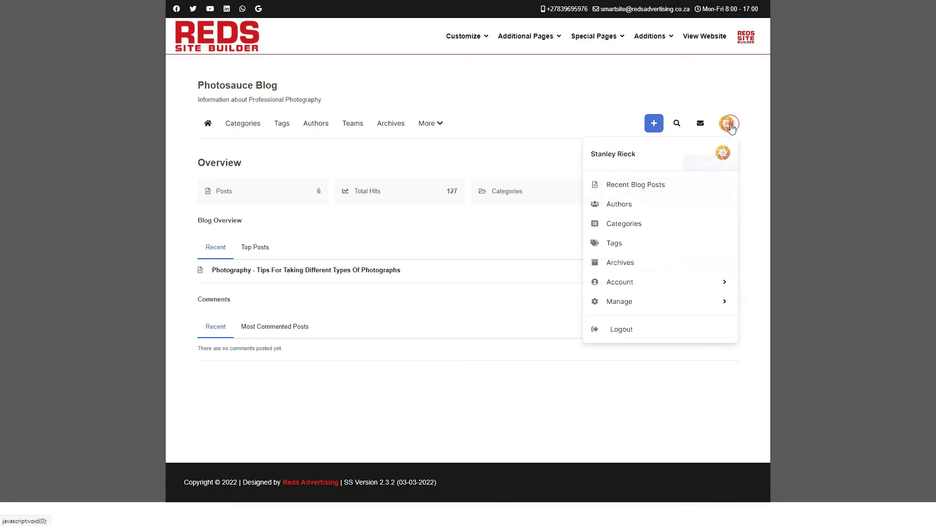
click(661, 301)
click(628, 225)
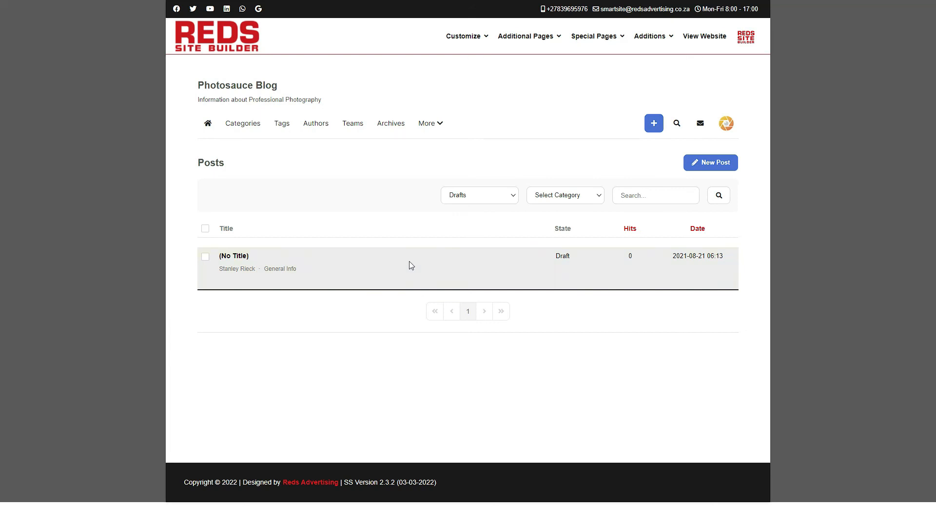
click(728, 127)
click(654, 301)
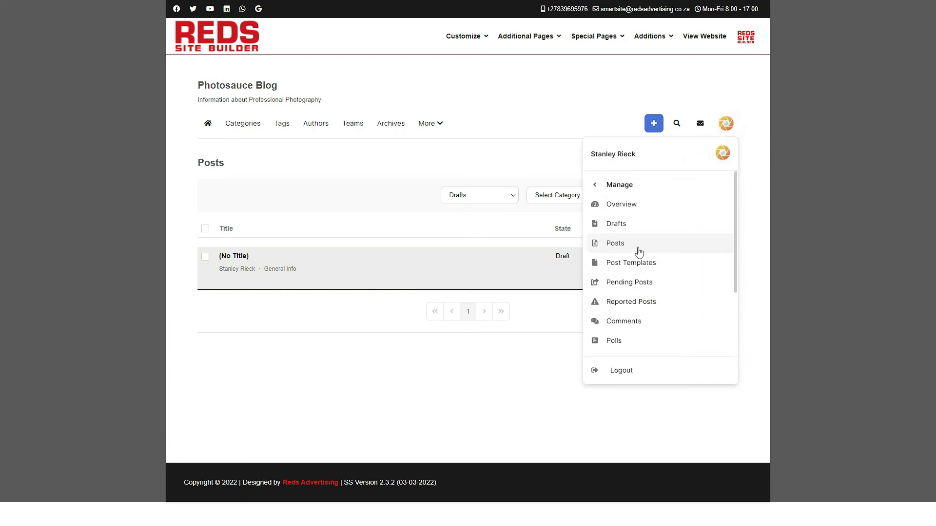
click(640, 253)
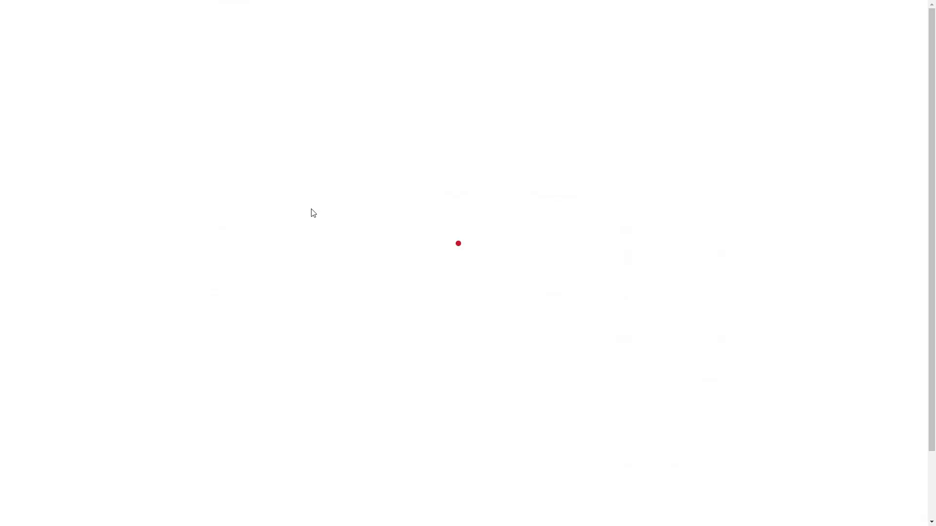
scroll(390, 253, down, 2)
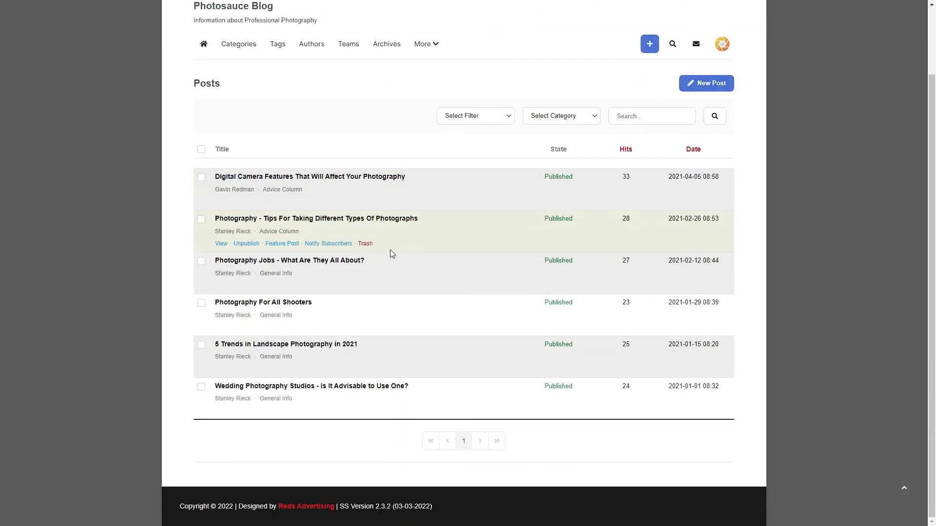
scroll(390, 254, up, 2)
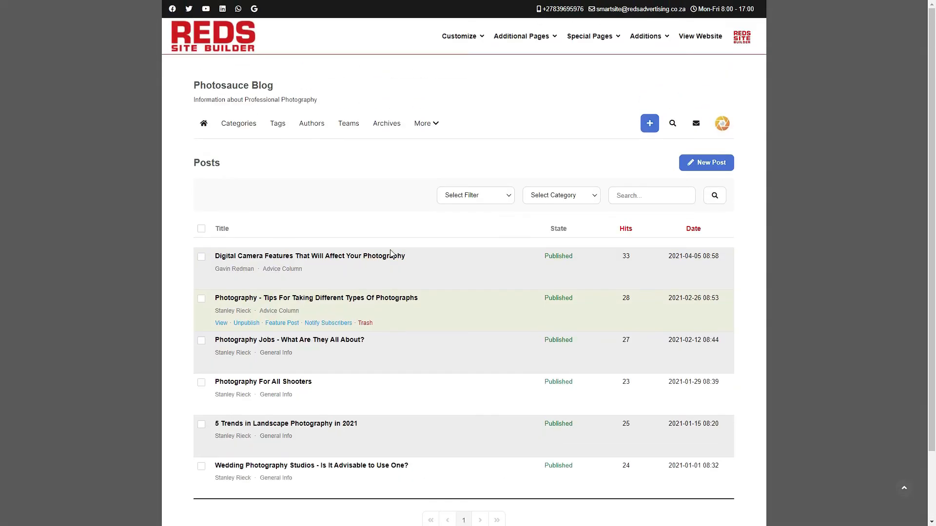
- View the Post Templates and Pending Posts pages in the blog's Manage section
click(722, 123)
click(628, 302)
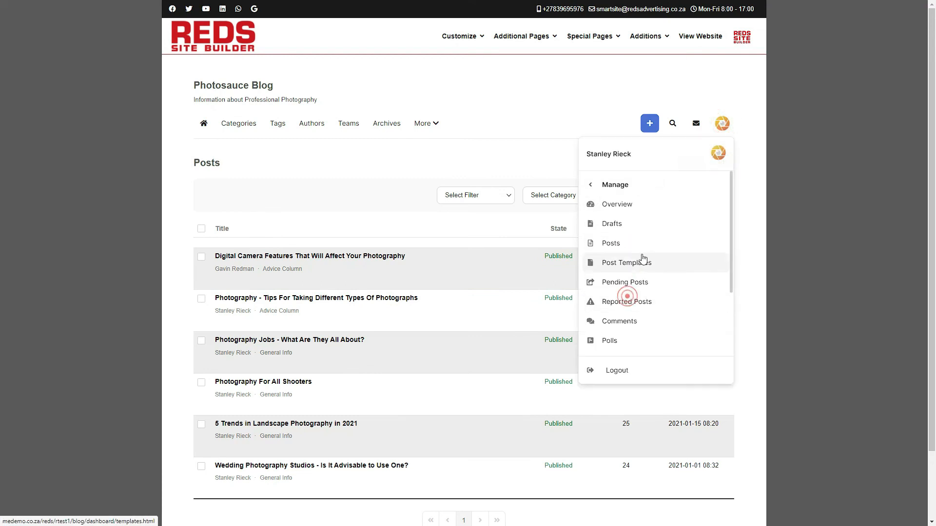
scroll(638, 273, down, 1)
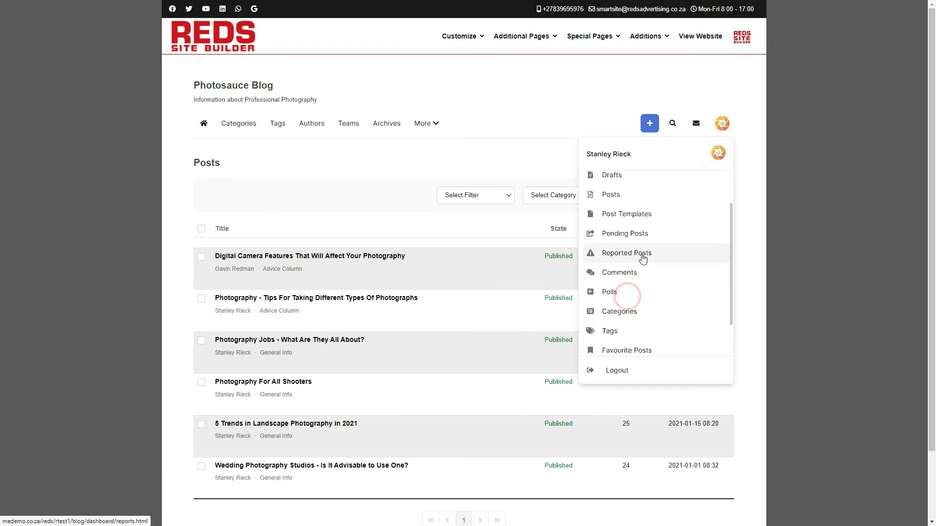
click(641, 217)
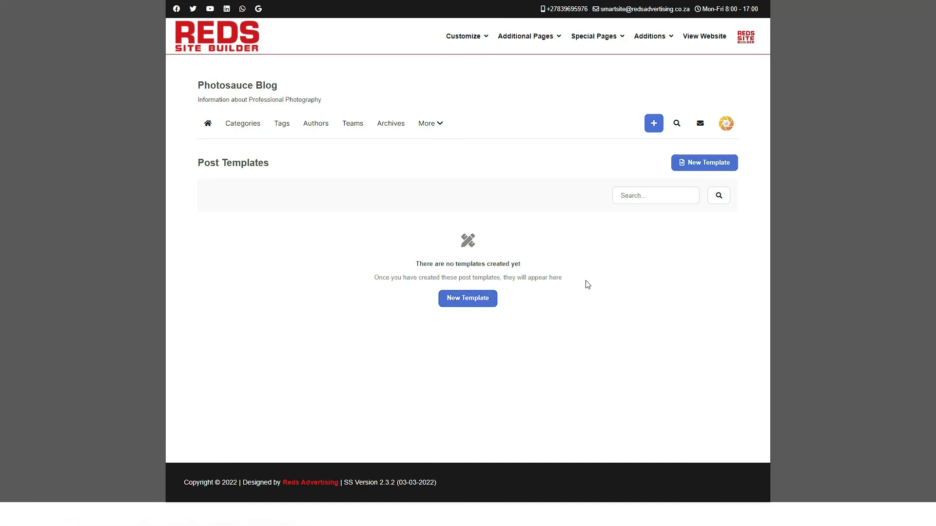
click(725, 123)
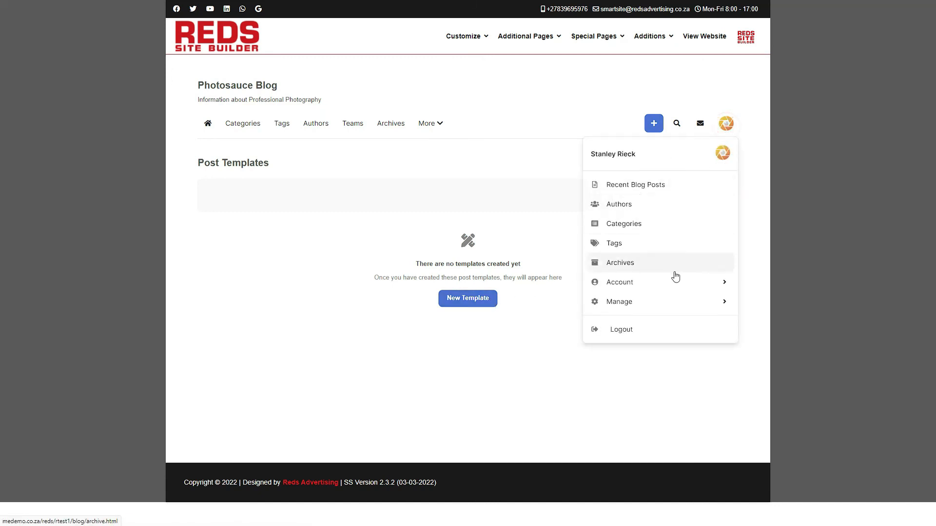
click(664, 308)
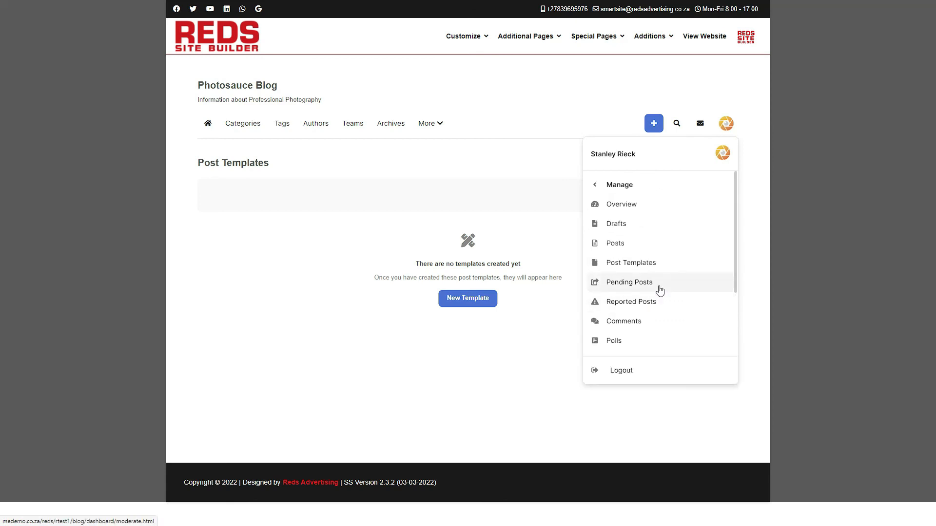
click(660, 289)
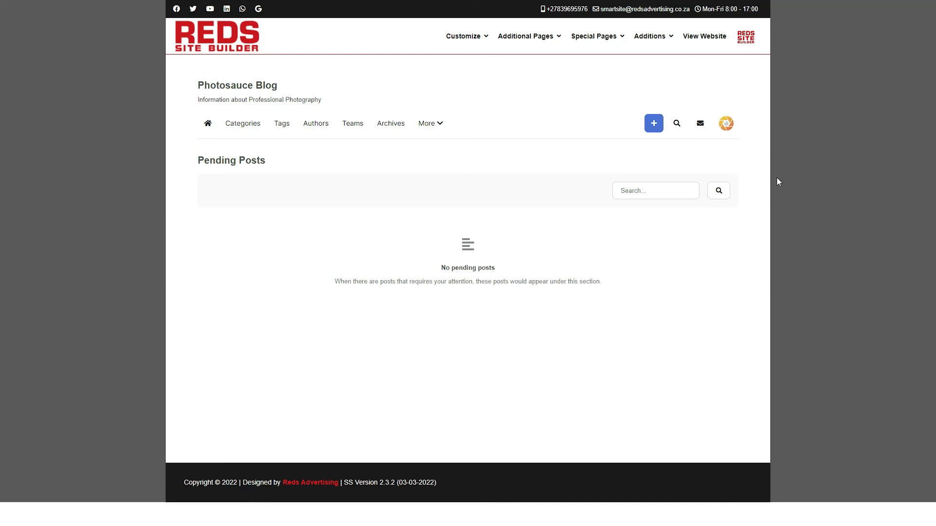
- View the Reported Posts and Comments pages in the blog's Manage section
click(726, 128)
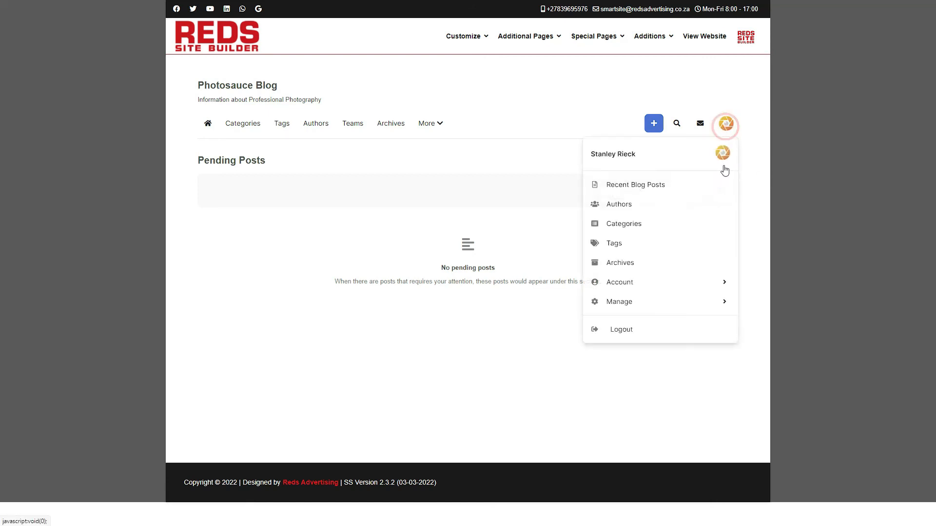
click(627, 302)
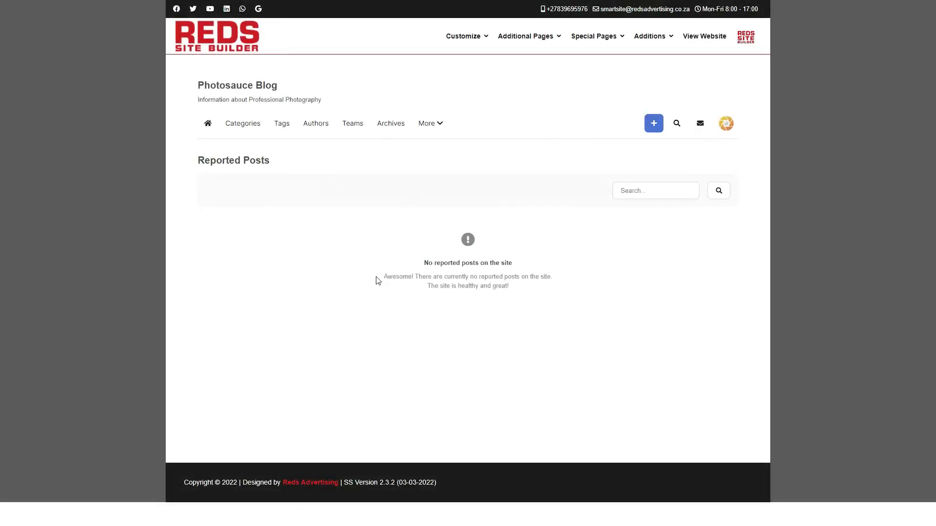
drag(385, 279, 559, 273)
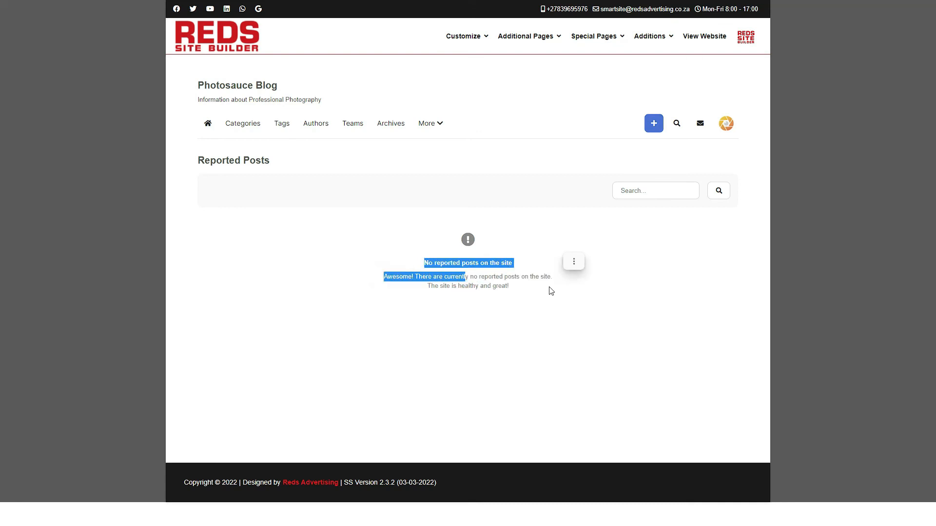
click(544, 289)
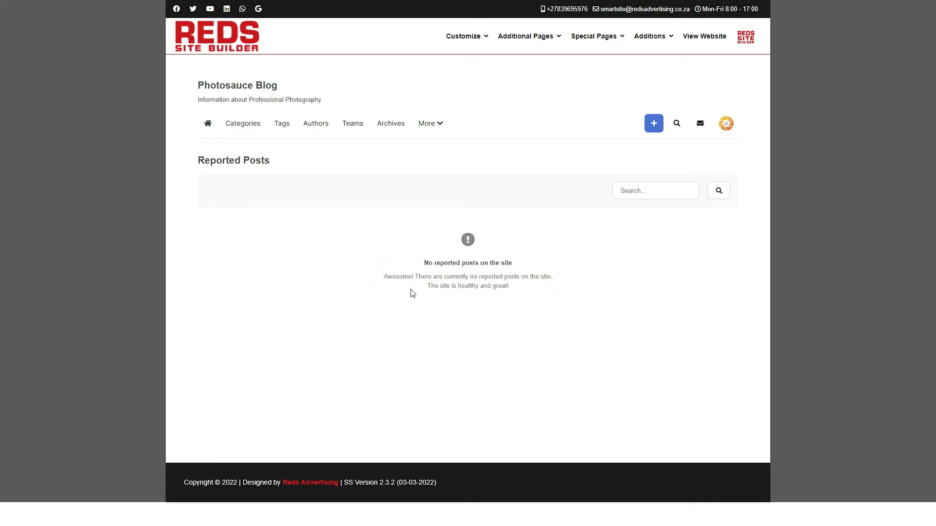
click(724, 137)
click(664, 306)
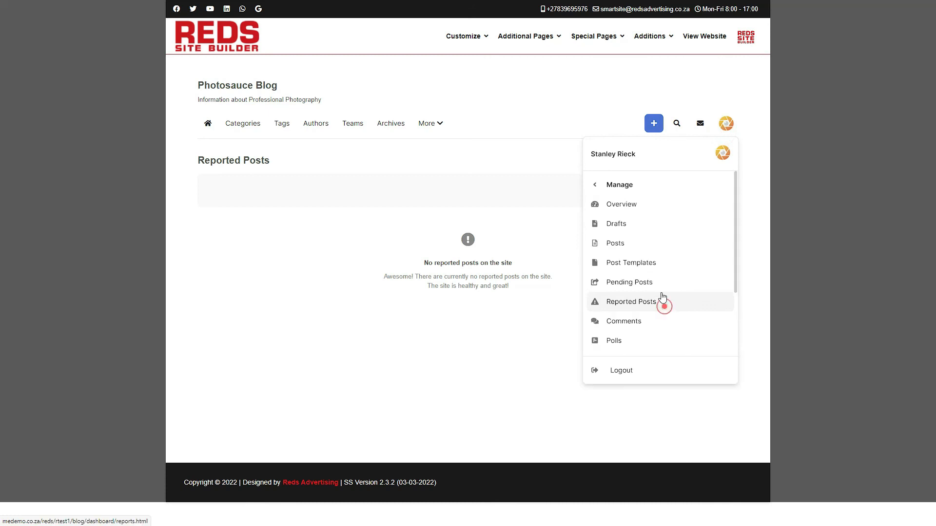
click(645, 316)
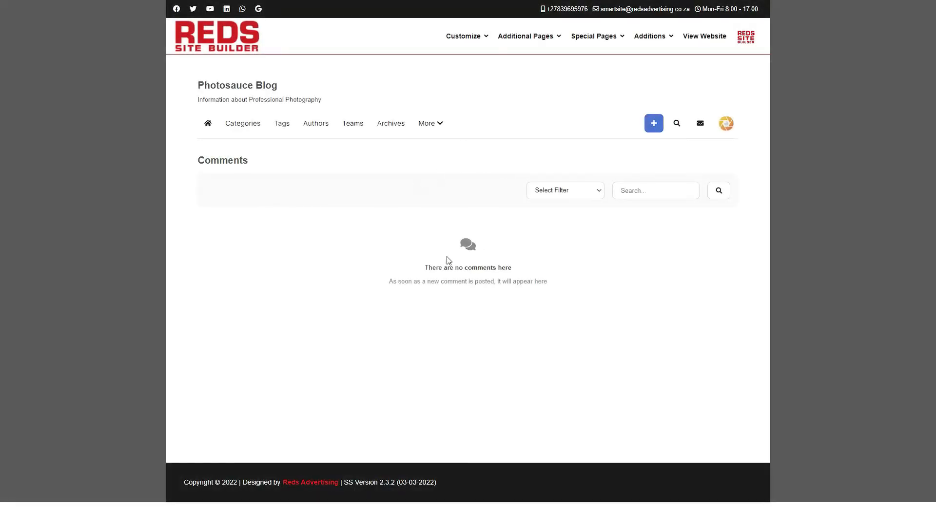
- Open the Polls page in the blog's Manage section to see where polls are managed
click(726, 128)
click(681, 301)
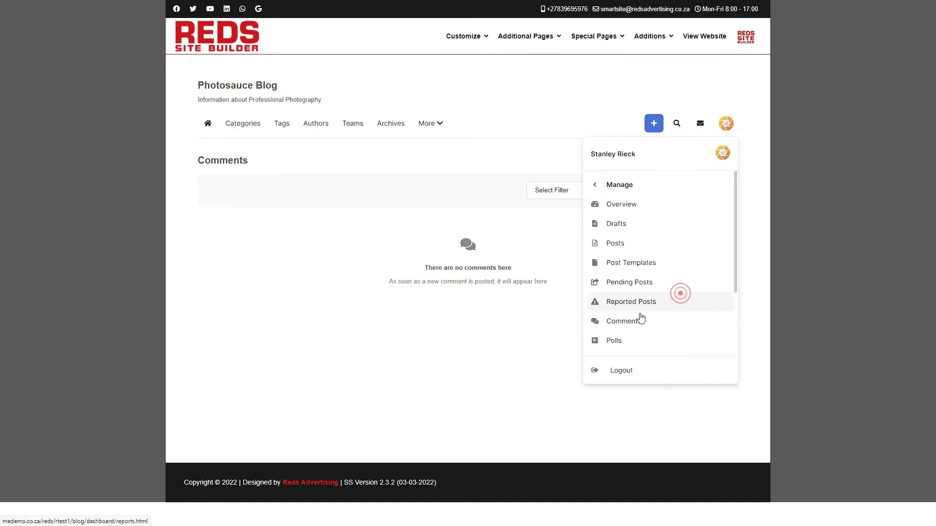
click(629, 337)
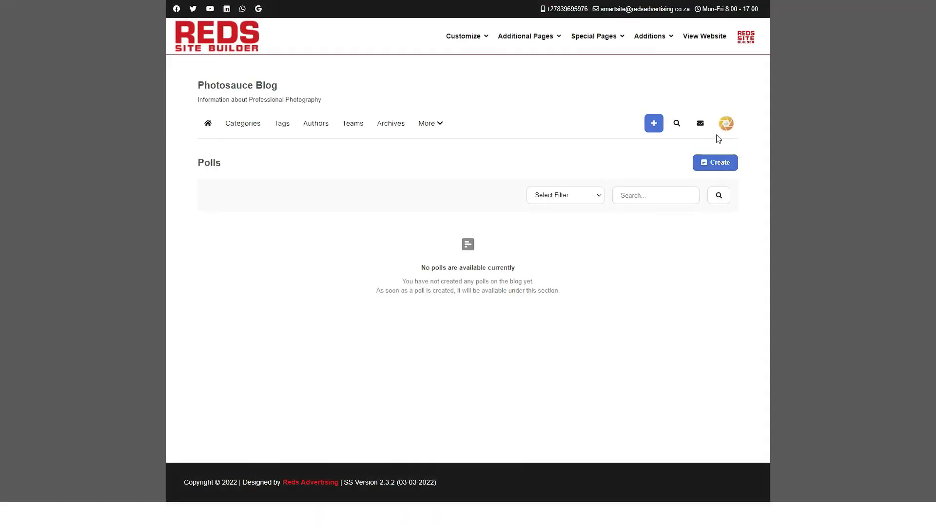
- Open the Categories page in the blog's Manage section
click(726, 124)
click(673, 304)
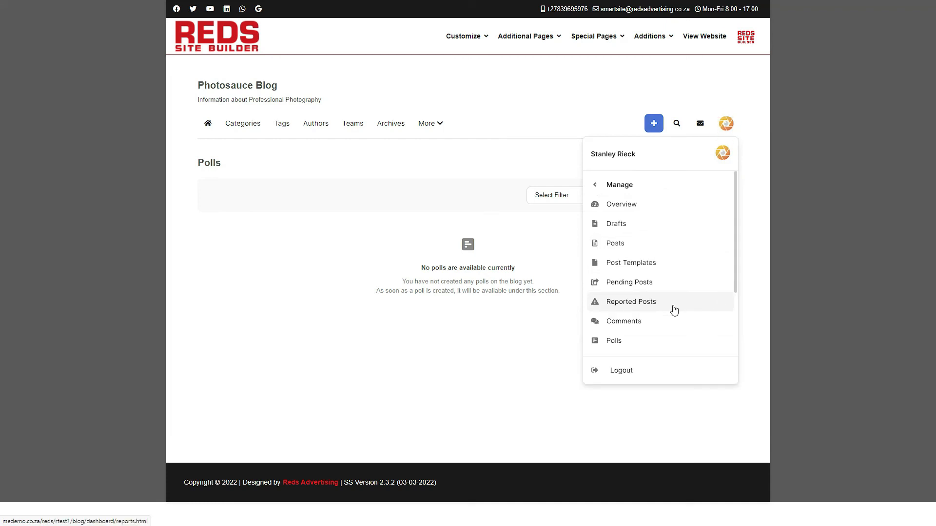
scroll(674, 294, down, 1)
click(656, 311)
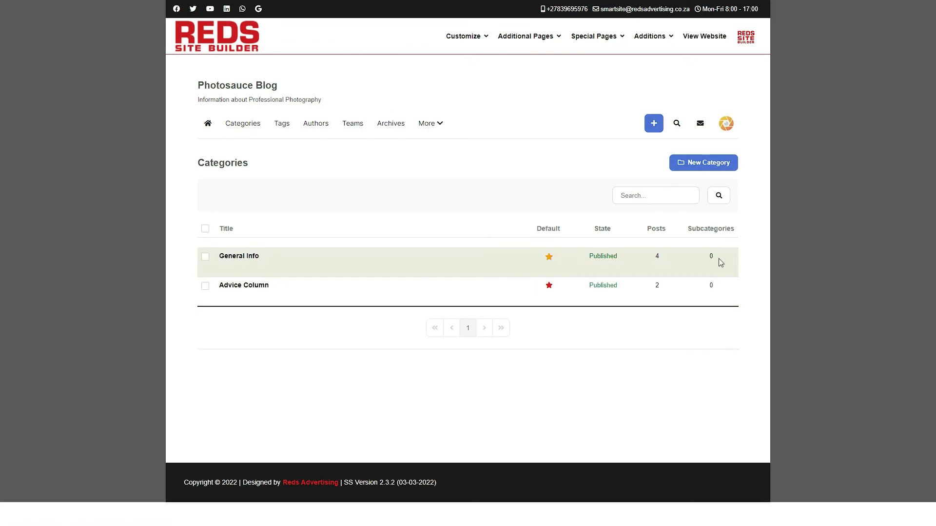
- Start a new blog category named "new" with the description "my new category", leaving the permalink empty
mouse_move(321, 294)
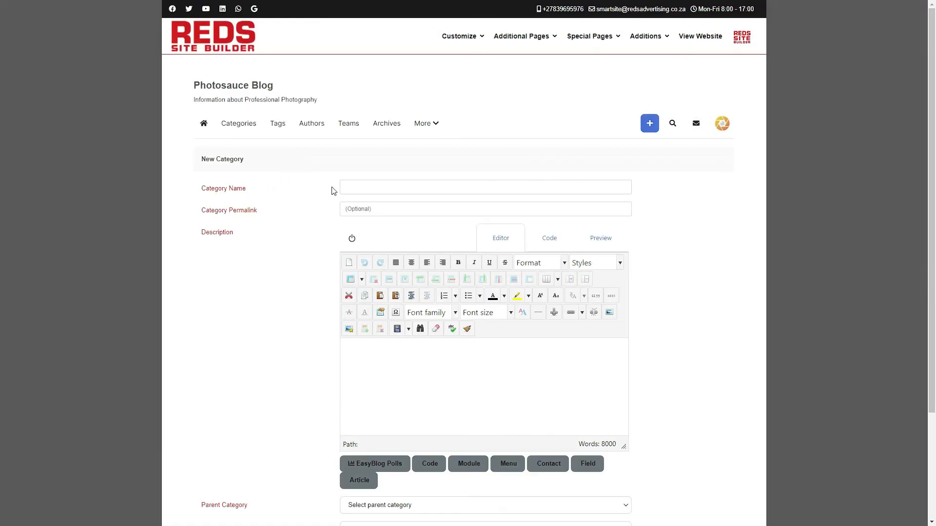
click(355, 187)
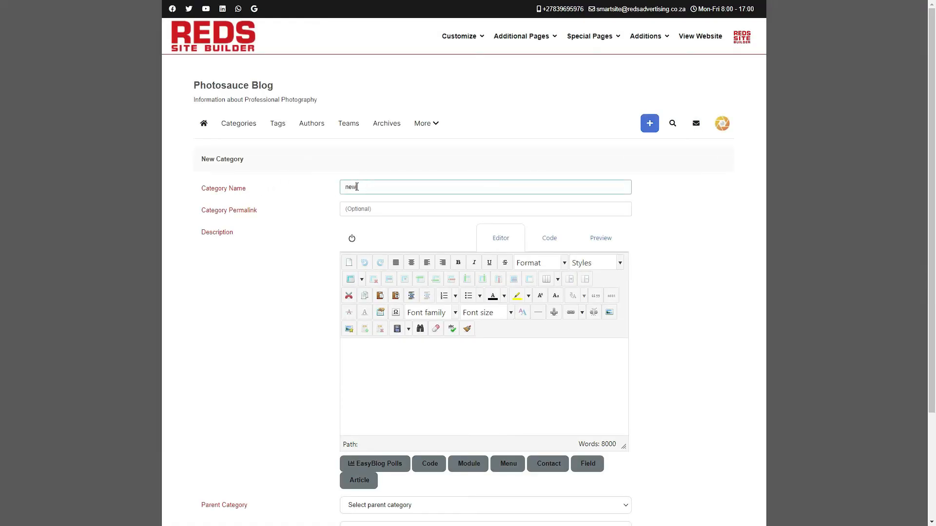
click(366, 208)
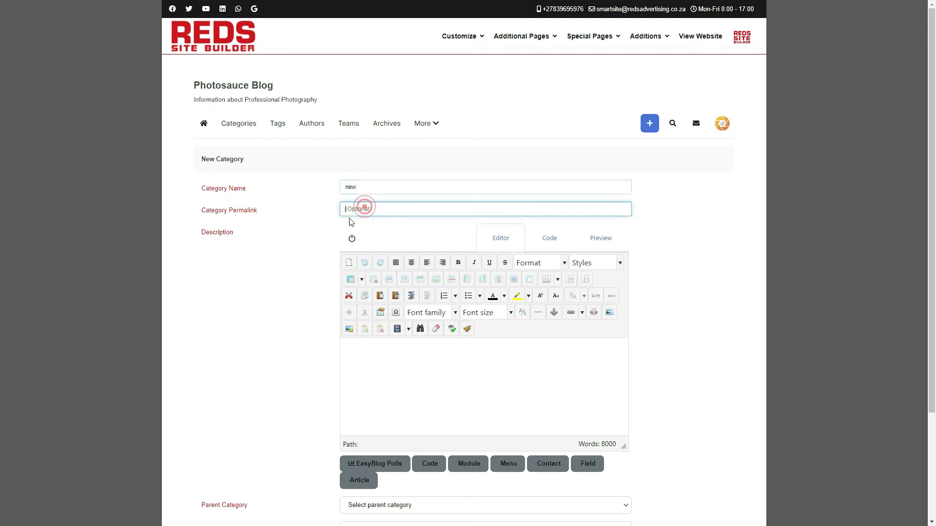
click(366, 364)
text(my new category)
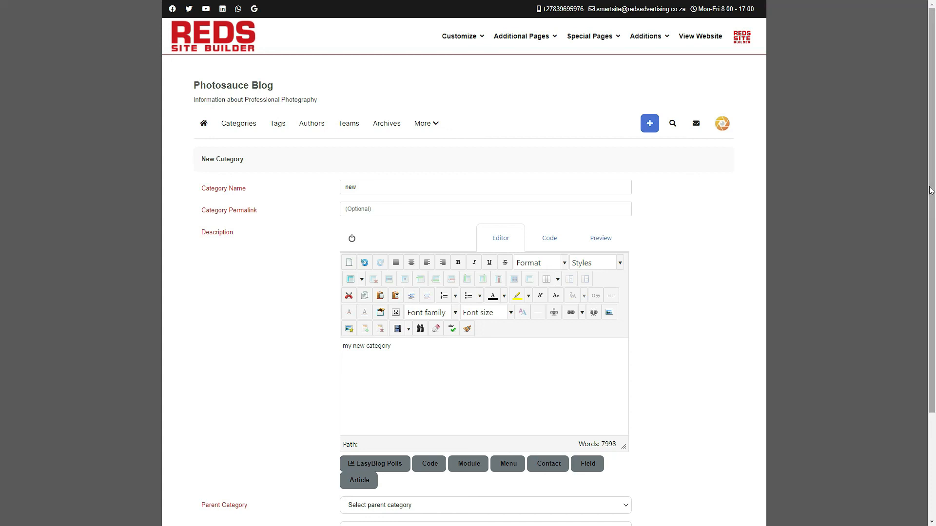
- Try General Info as the new category's parent, and reset the parent category to none
scroll(922, 197, down, 3)
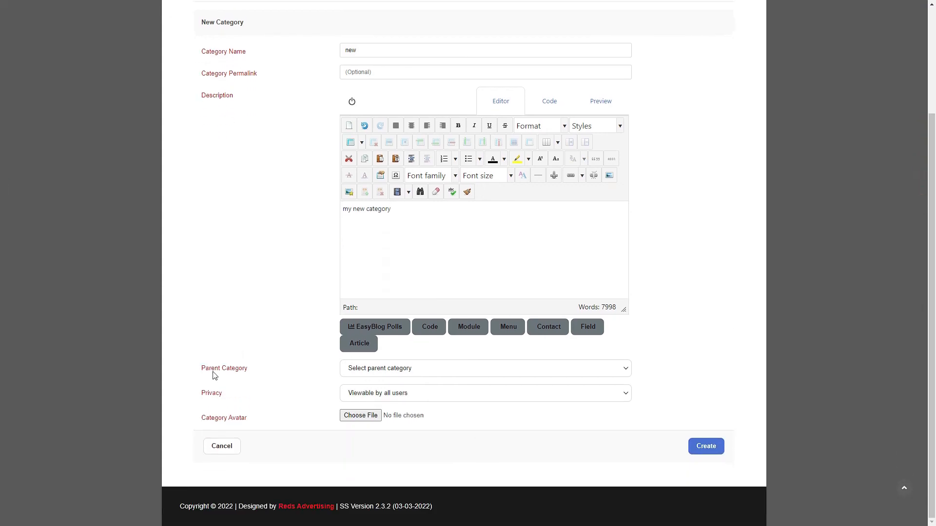
click(370, 369)
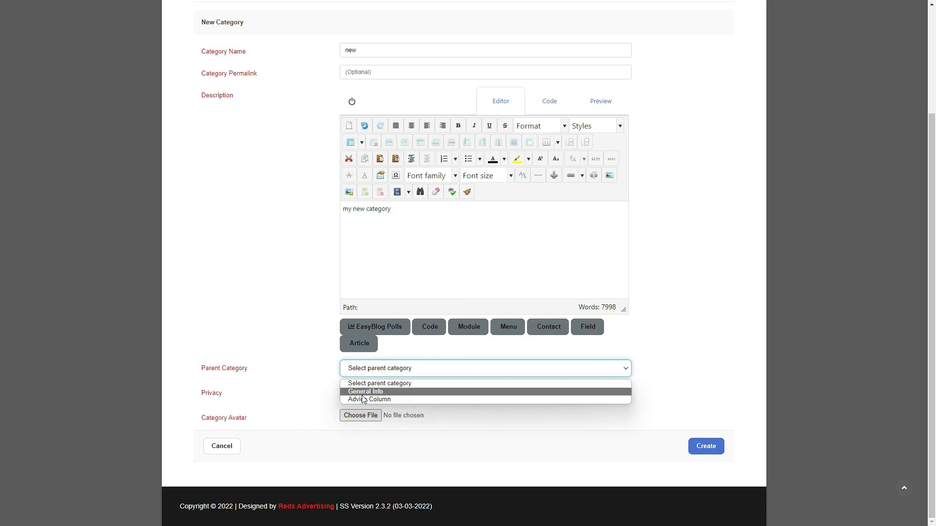
click(365, 391)
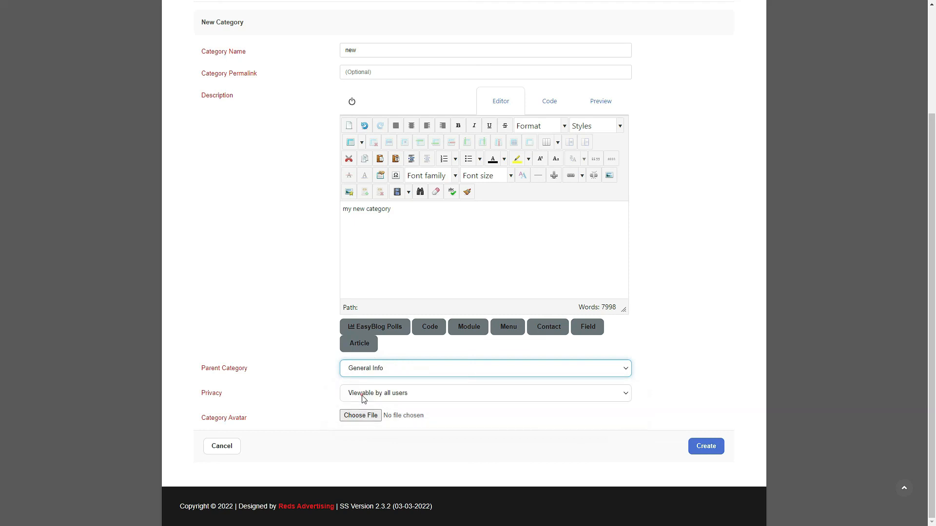
click(376, 373)
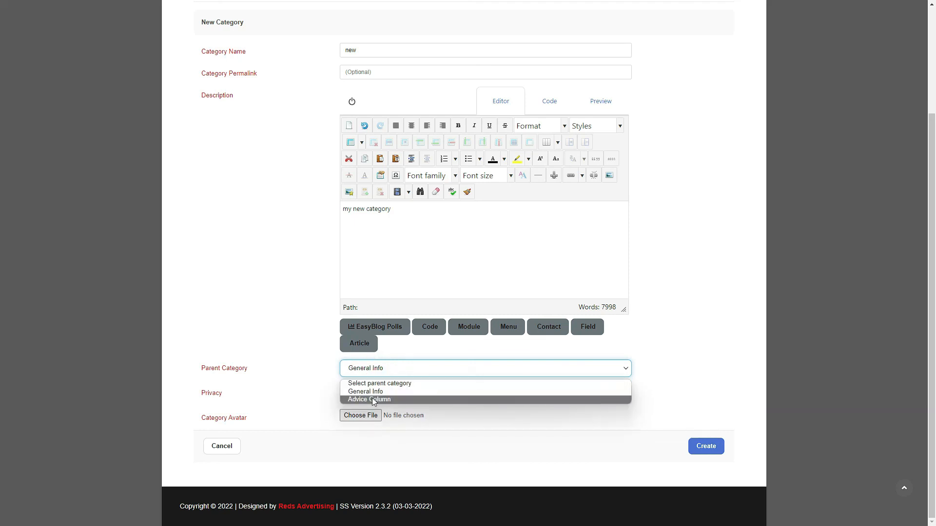
click(374, 392)
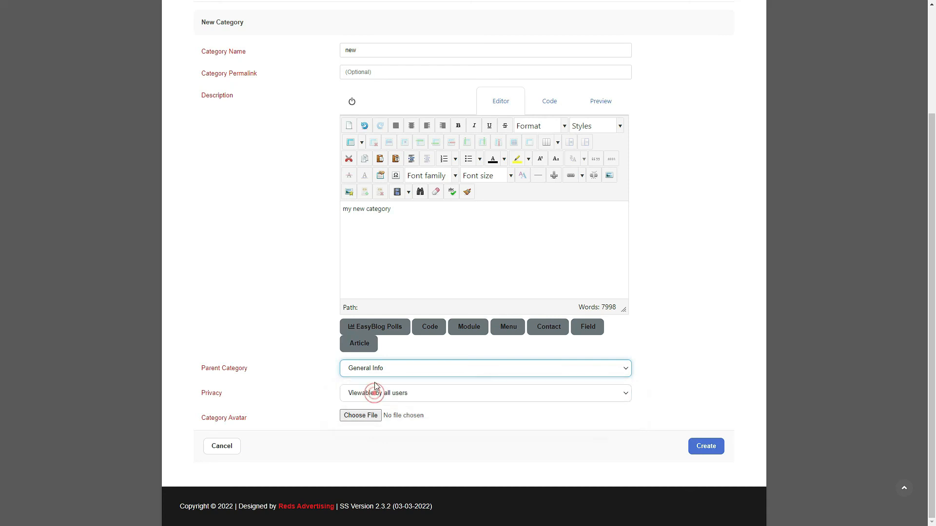
click(376, 371)
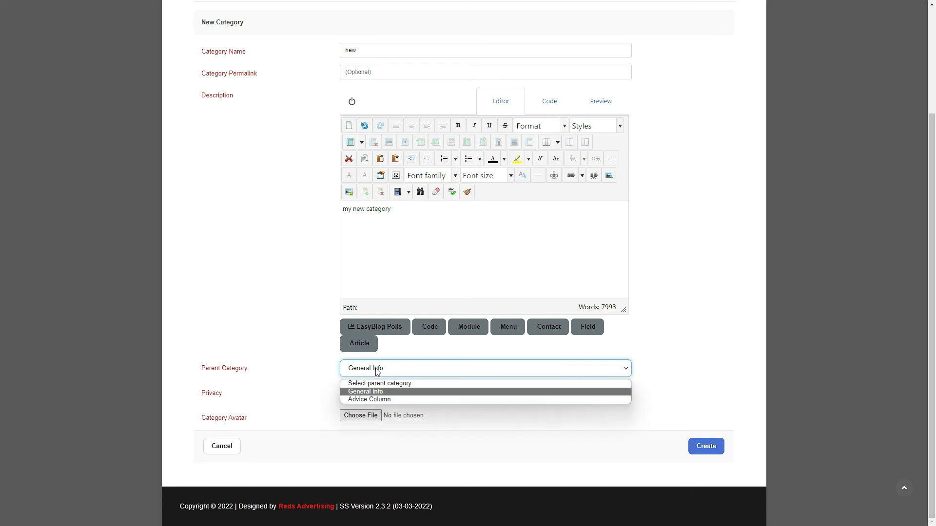
click(376, 382)
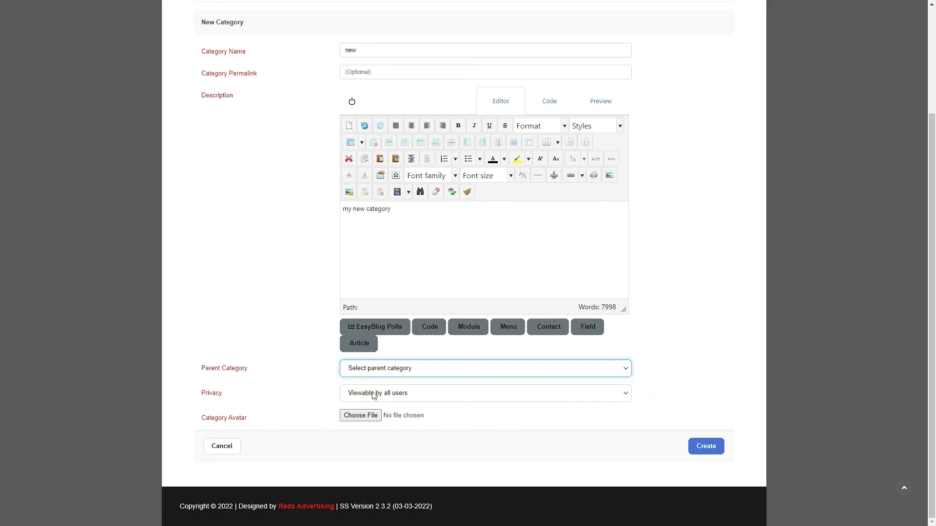
- Set Logo-Icon.png as the category avatar, keep the privacy at "Viewable by all users", and create the category
click(371, 416)
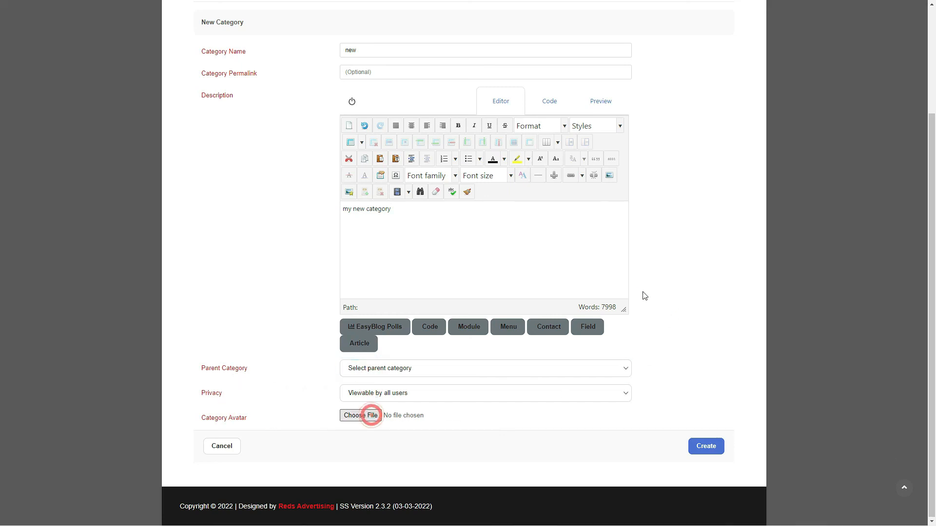
double_click(836, 136)
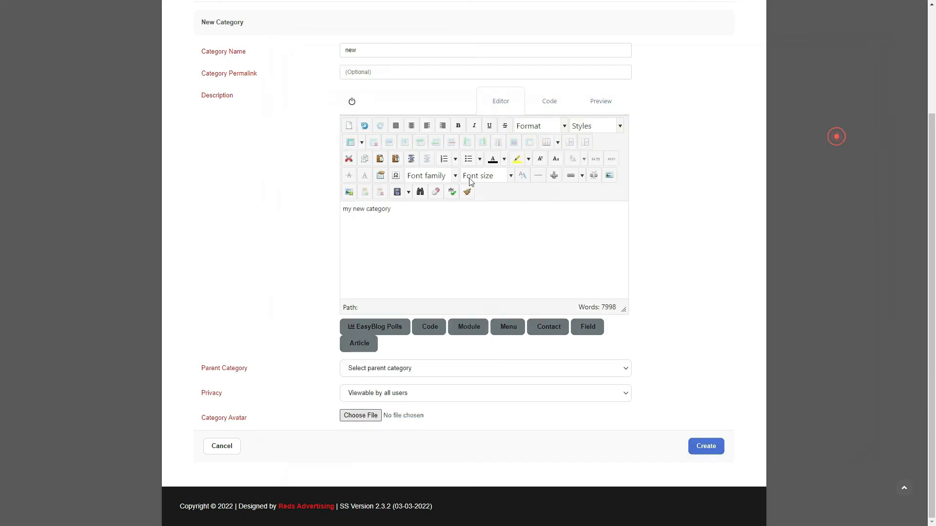
click(356, 394)
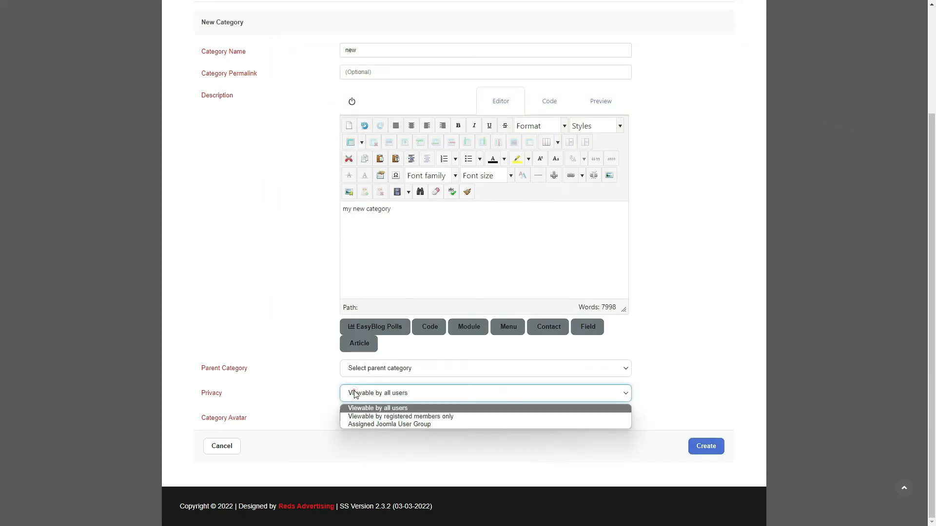
click(355, 436)
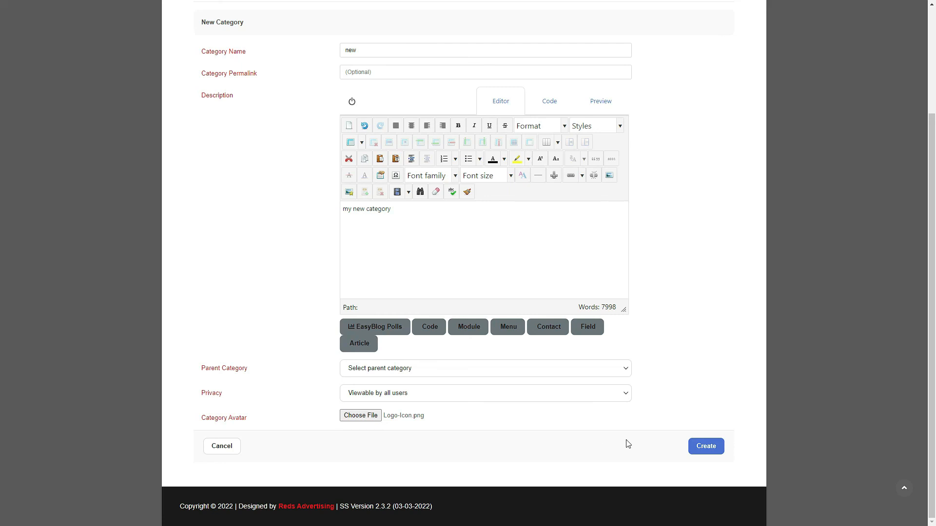
click(702, 446)
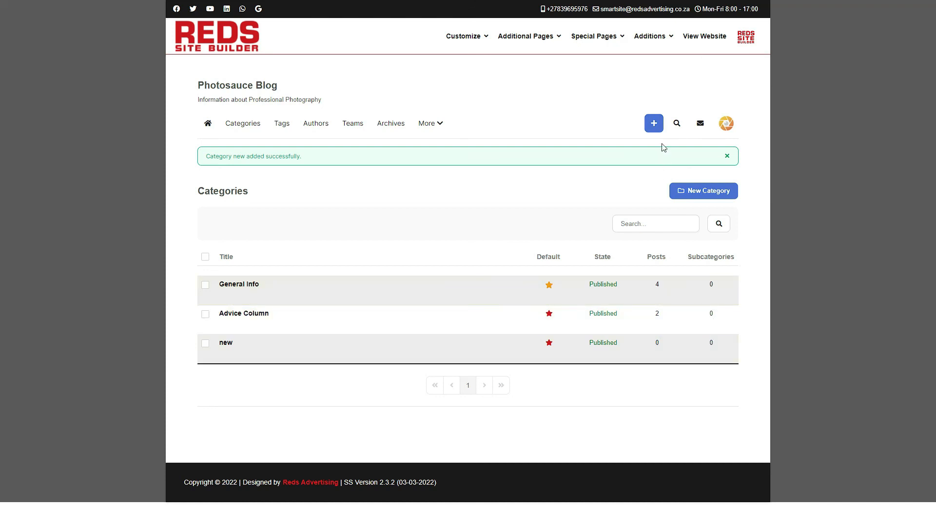
- Open the Tags page in the blog's Manage section
click(725, 128)
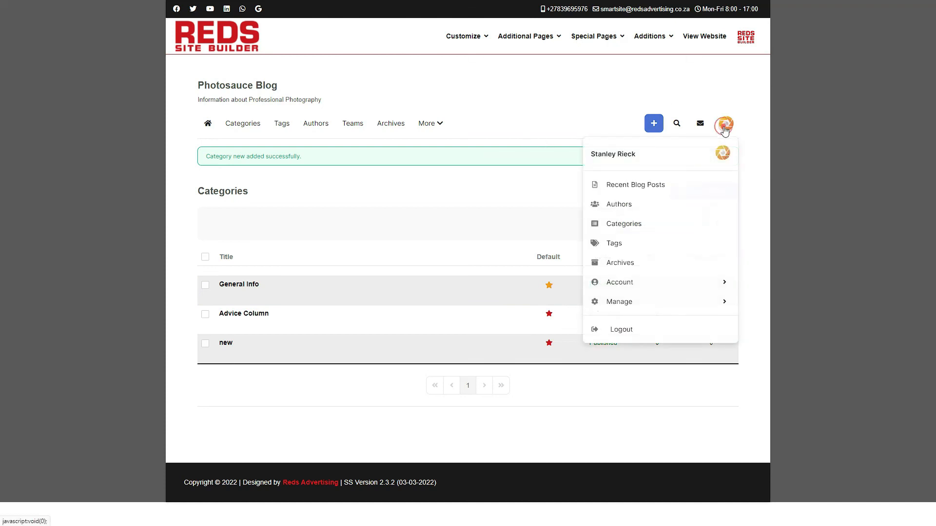
click(718, 298)
drag(735, 250, 733, 289)
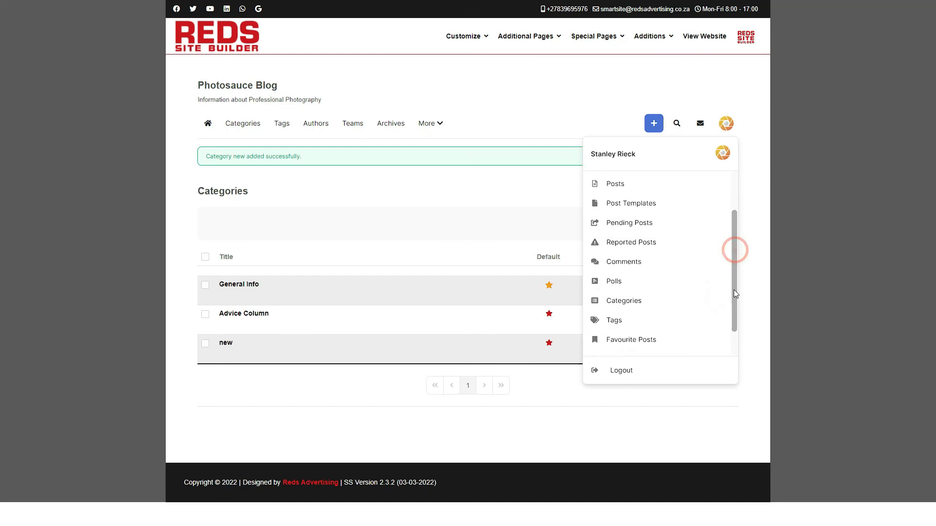
click(615, 322)
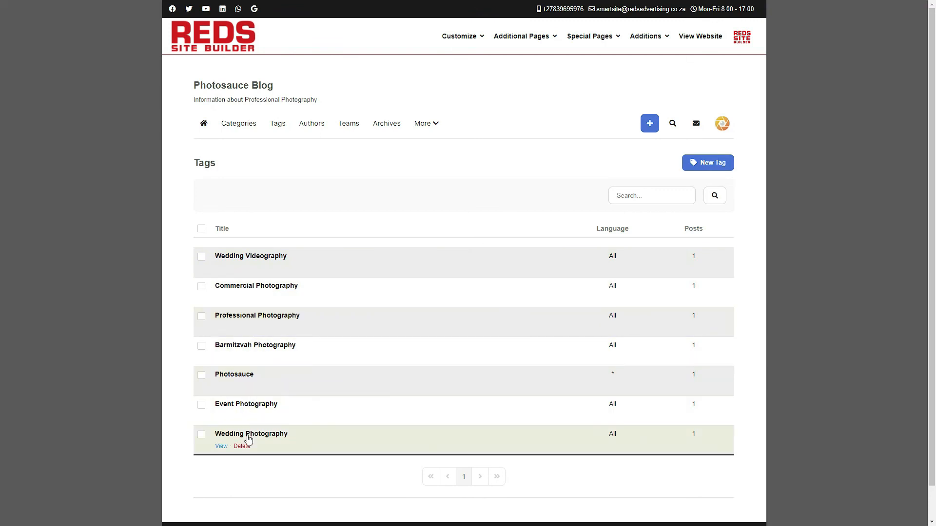
- Create a blog tag named "awesome photography" and look over the tags list
click(692, 174)
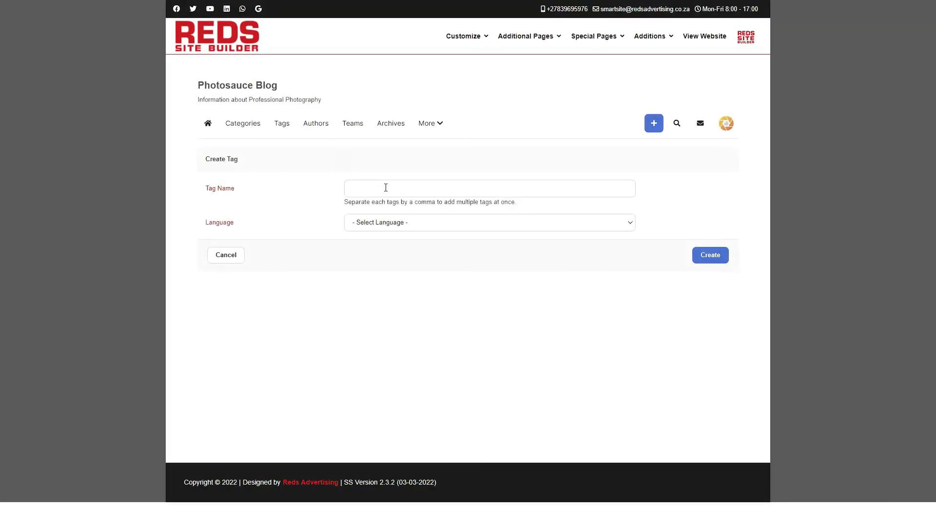
click(385, 188)
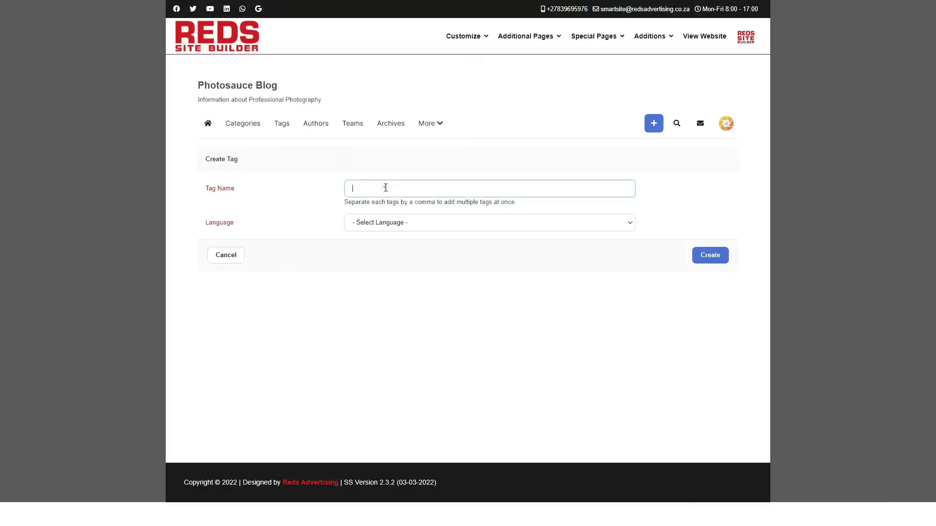
text(awesome photography)
click(711, 255)
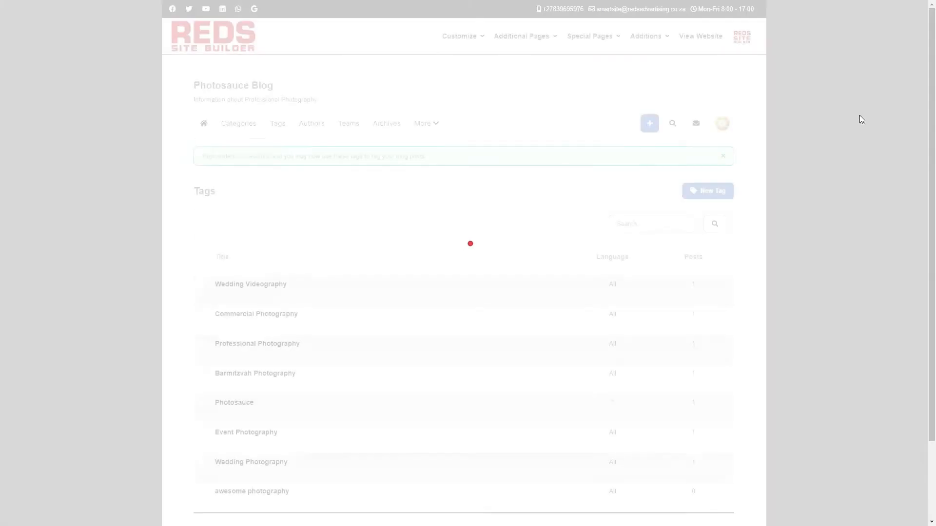
scroll(681, 149, down, 2)
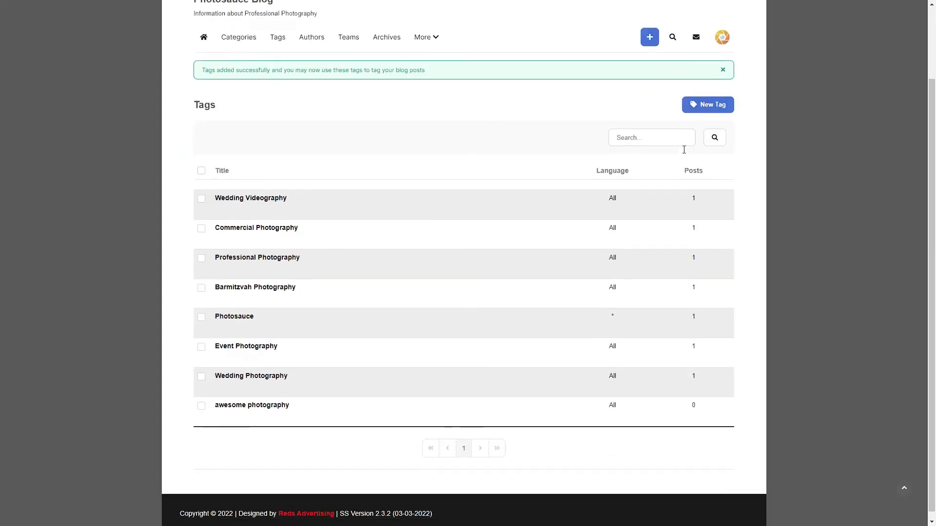
scroll(683, 147, up, 2)
- Open the Teams page in the blog's Manage section to see where team blogs are managed
click(725, 130)
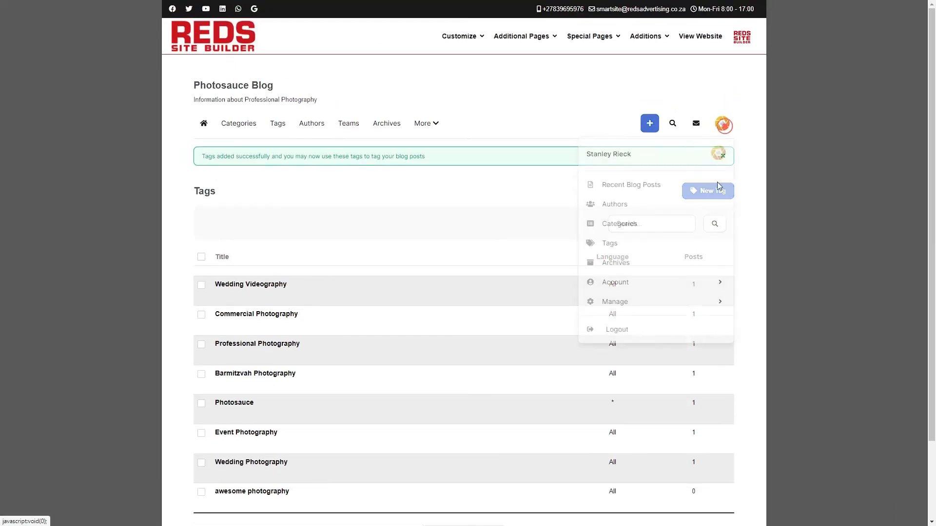
click(718, 297)
scroll(682, 268, down, 2)
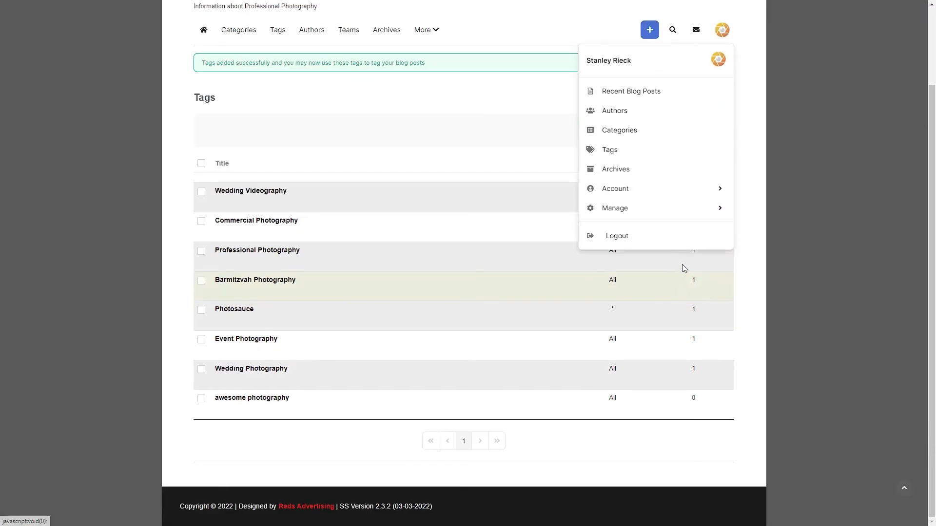
click(701, 207)
scroll(665, 237, down, 2)
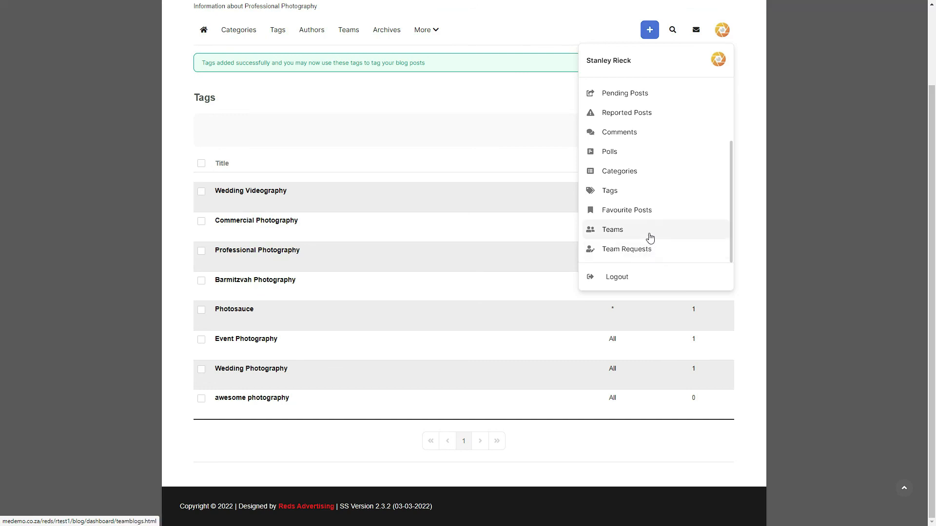
click(650, 237)
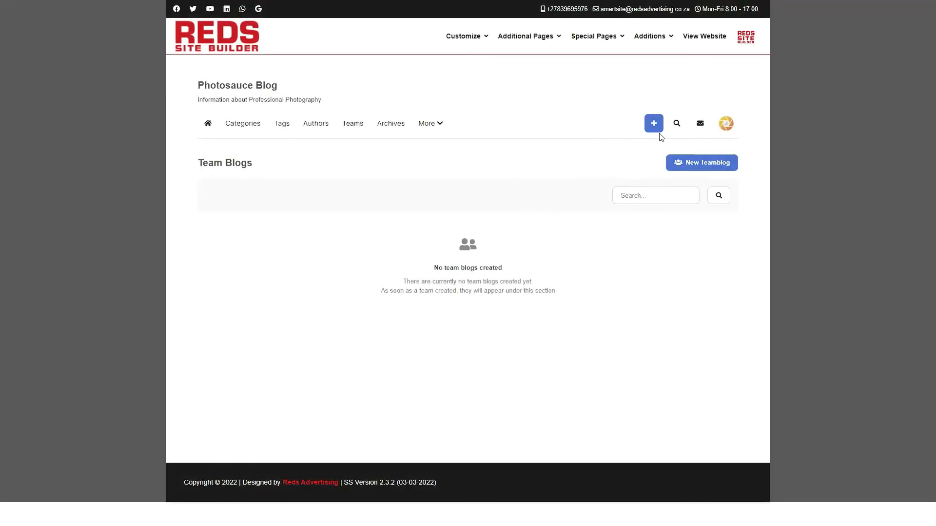
- View the blog's Account options for editing the profile and managing subscriptions
click(726, 124)
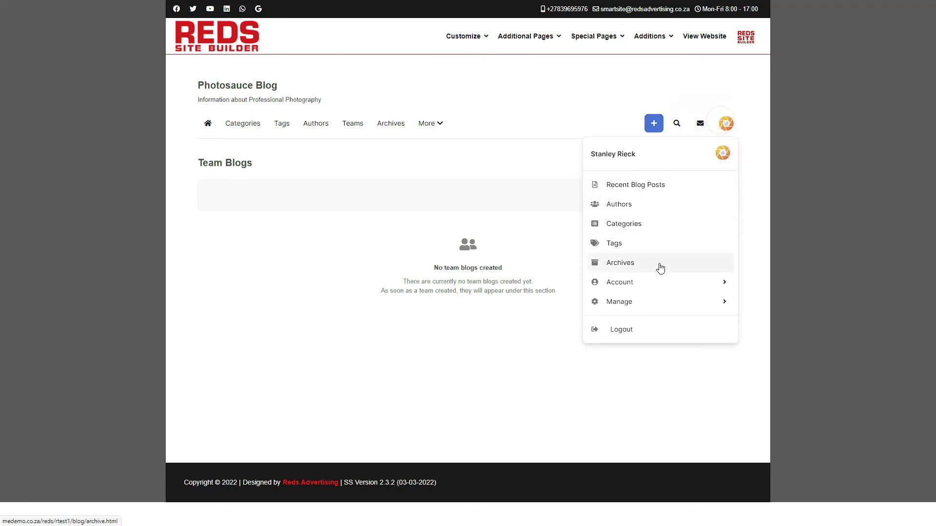
click(658, 280)
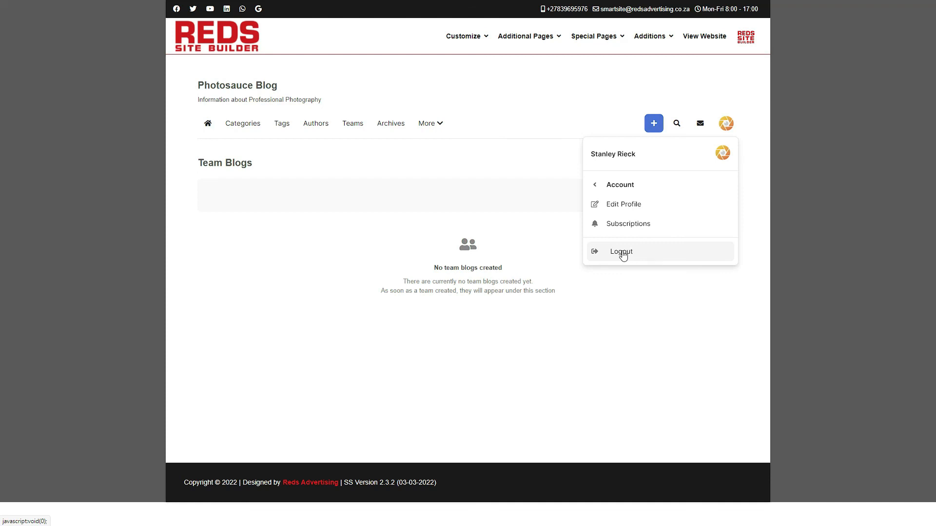
click(569, 300)
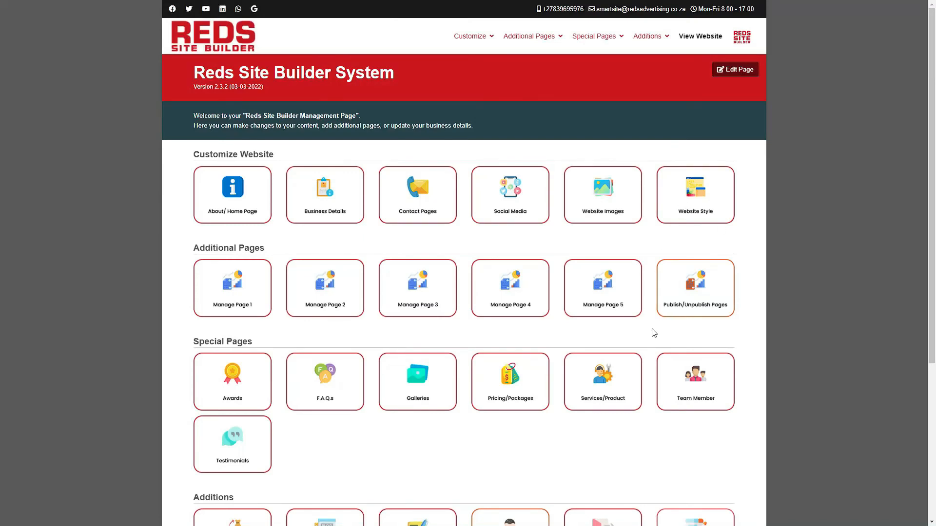
- Start a new blog post titled "My new blog posts" with the body text "Description goes here"
scroll(654, 333, down, 4)
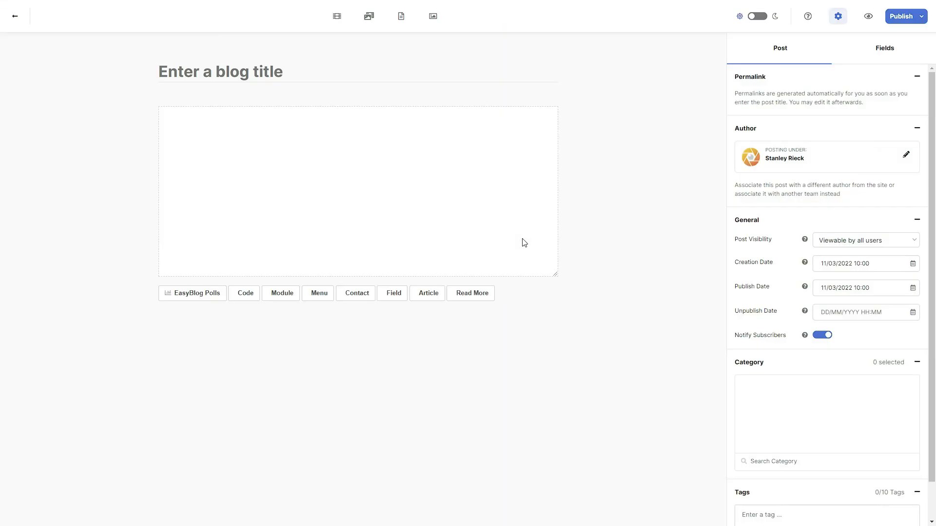
click(318, 78)
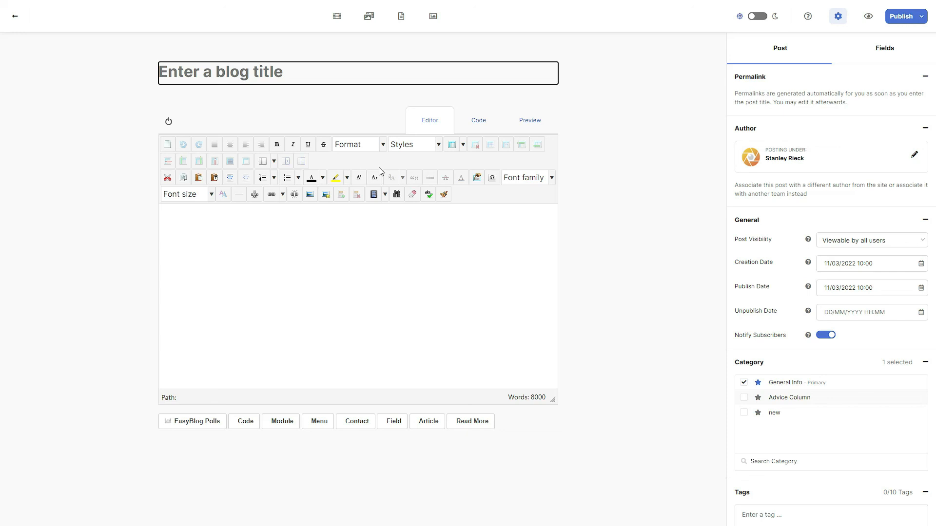
click(321, 73)
text(My nr)
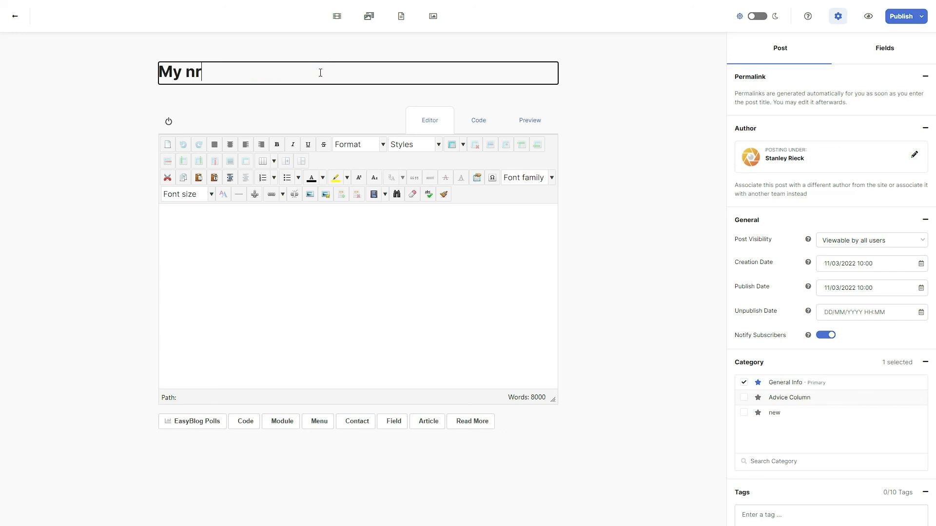
key(BackSpace)
text(ew blog posts)
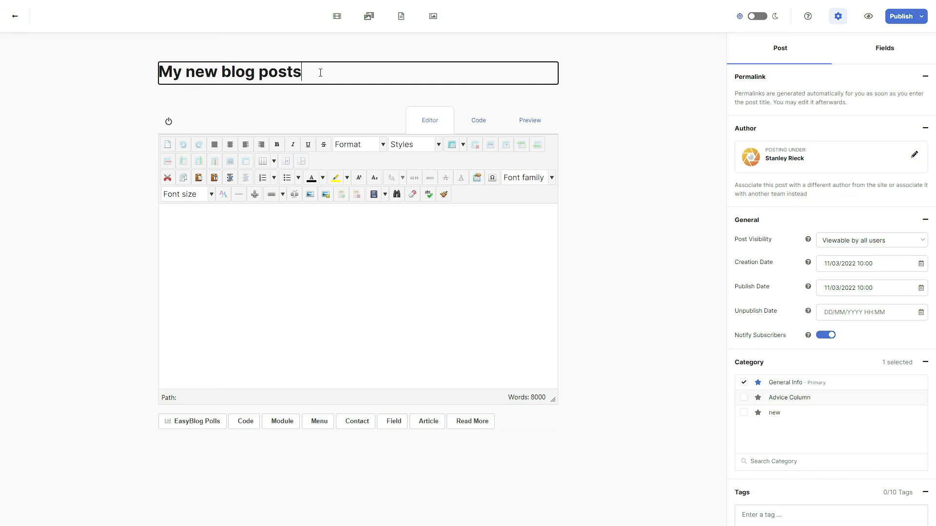
click(274, 258)
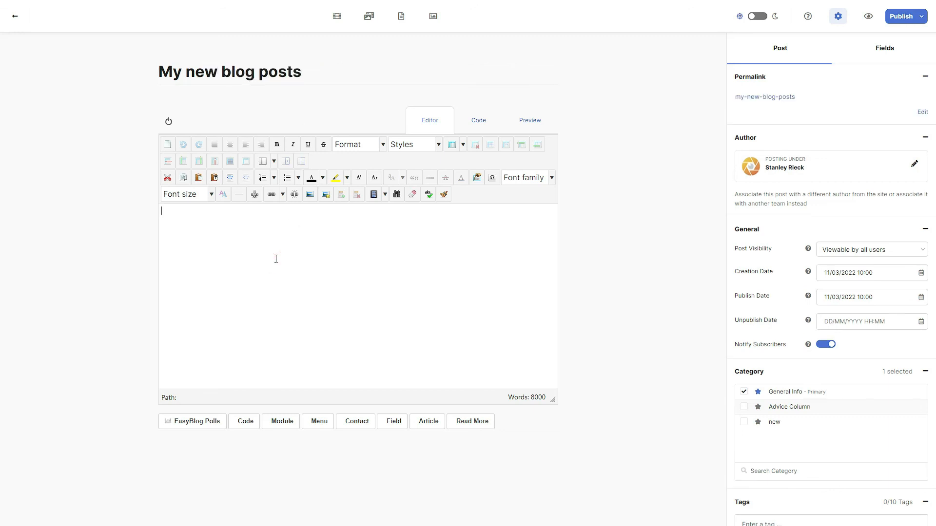
text(Description goes here)
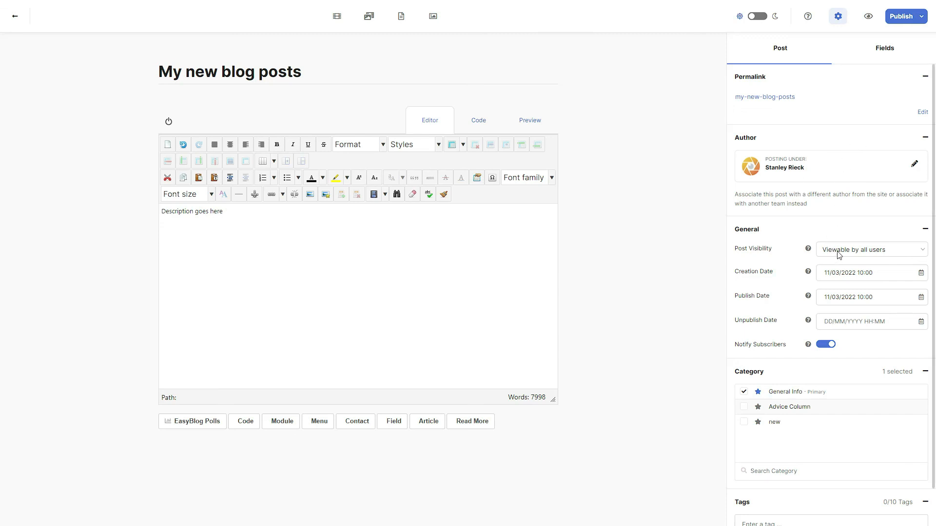
- Set the post's creation date to 16/03/2022 and its publish date to 14/03/2022
click(921, 274)
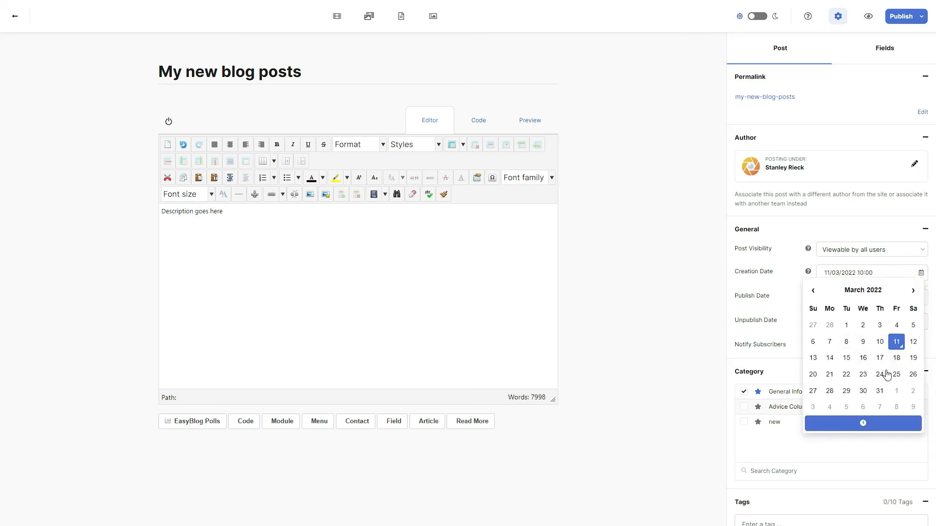
click(863, 359)
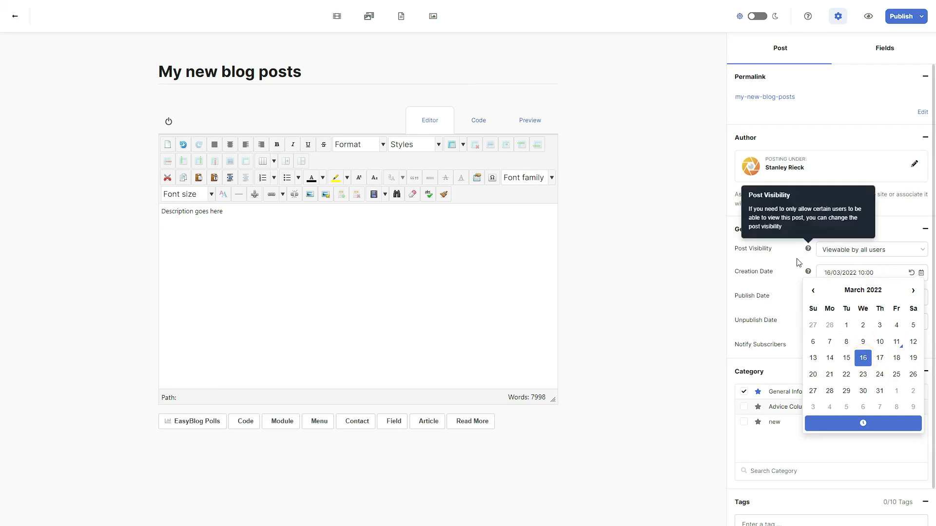
click(790, 279)
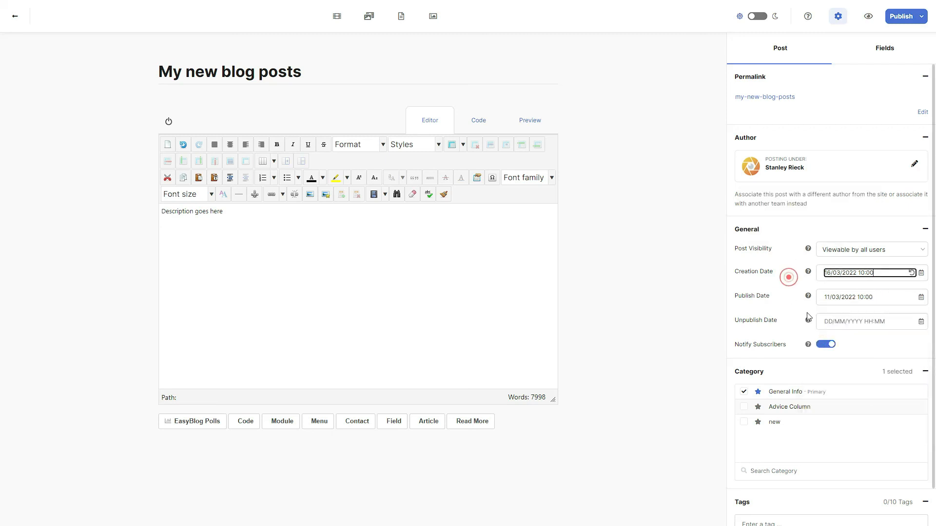
click(921, 296)
click(830, 382)
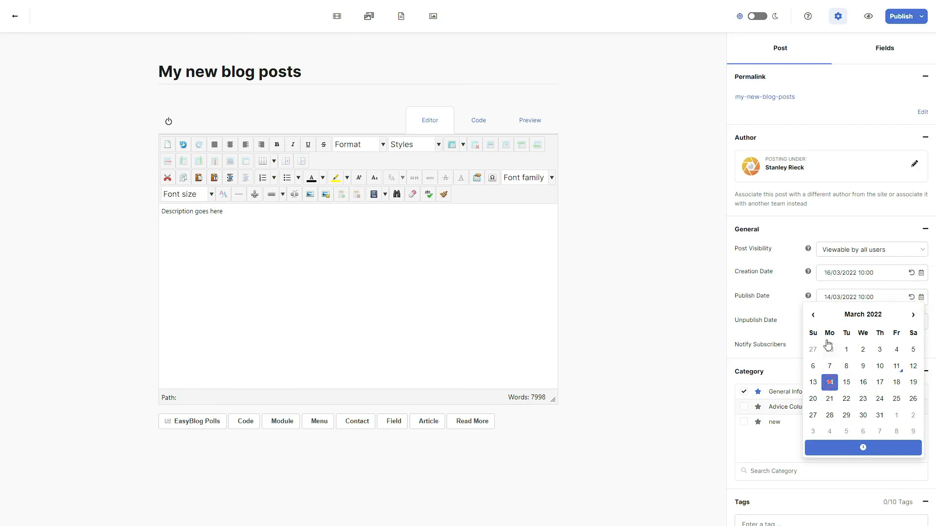
click(796, 291)
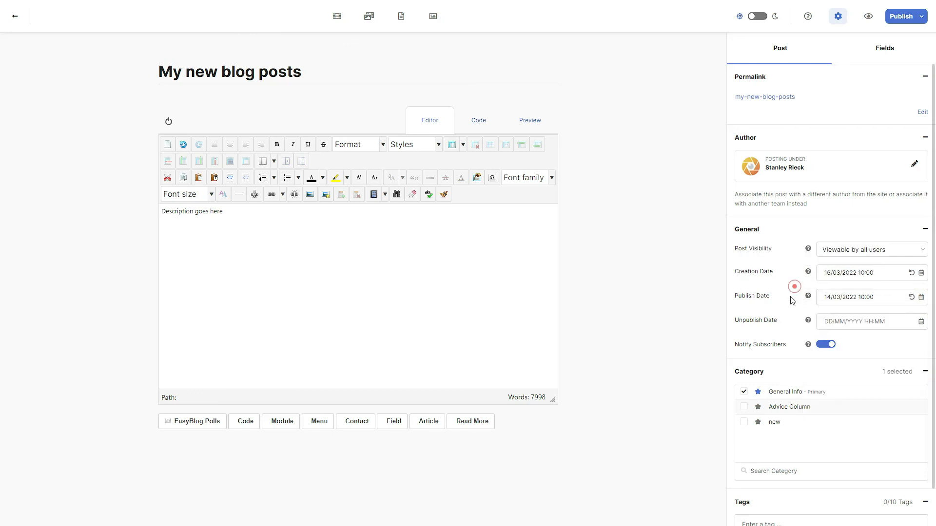
- Set the post's unpublish date to 31/03/2022 and view the help note for Notify Subscribers
click(921, 321)
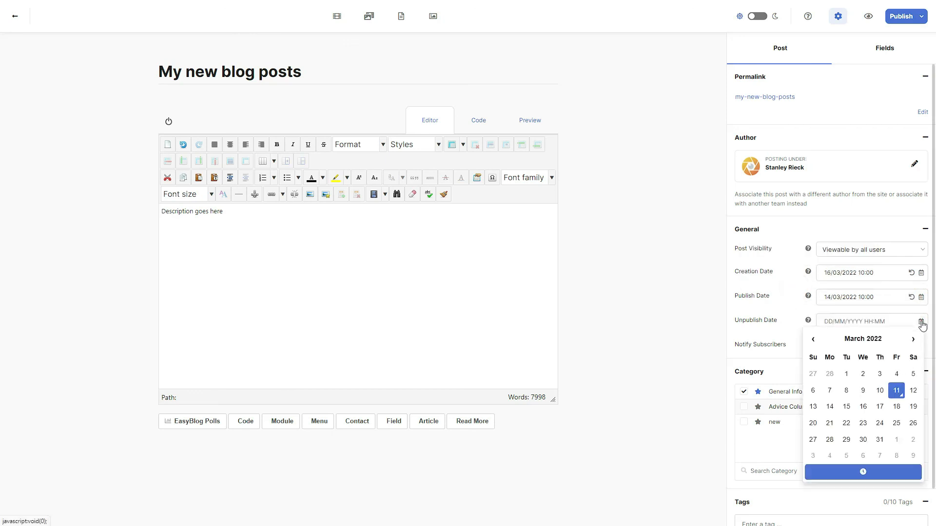
click(880, 440)
click(787, 312)
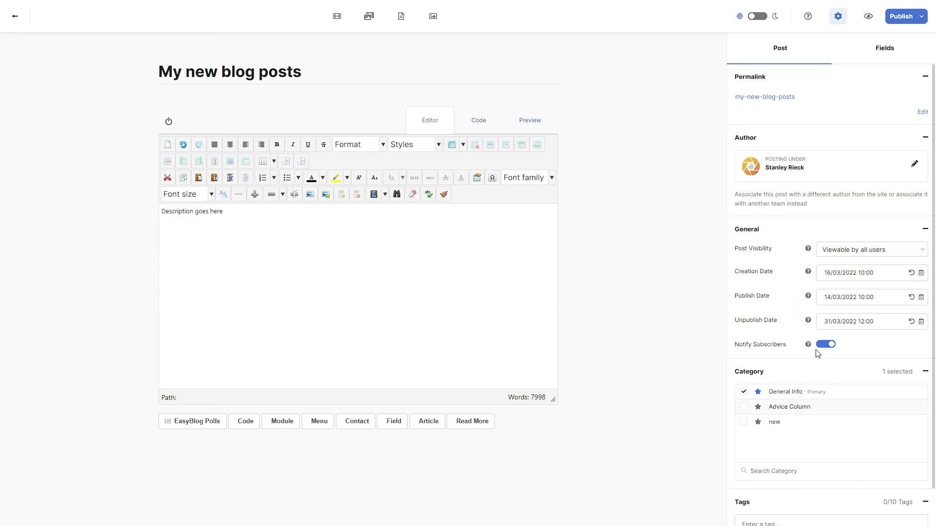
mouse_move(806, 345)
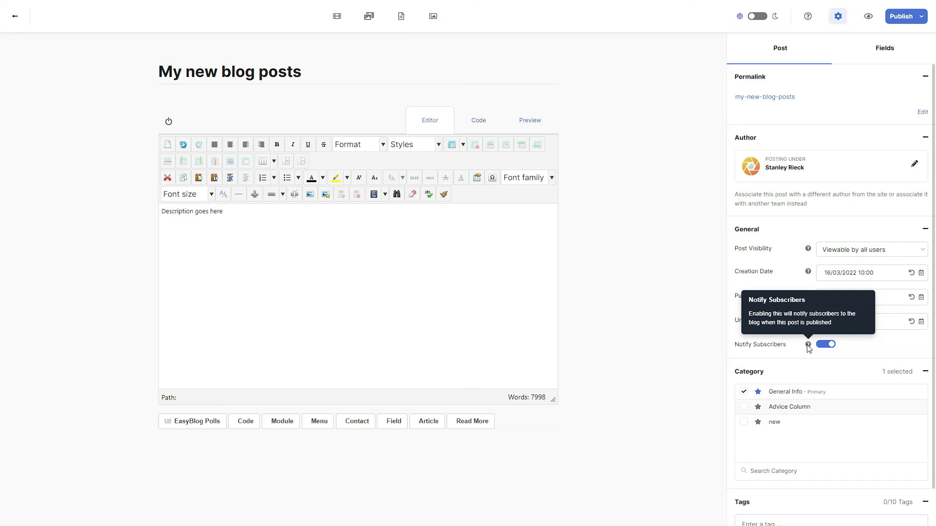
- Assign the post to the General Info, Advice Column and new categories, with new as the primary category
click(744, 422)
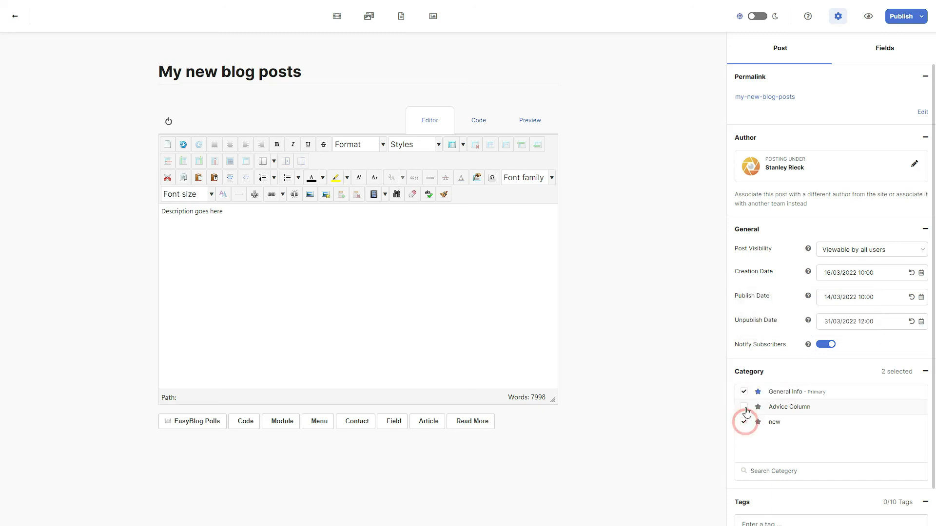
click(744, 392)
click(744, 407)
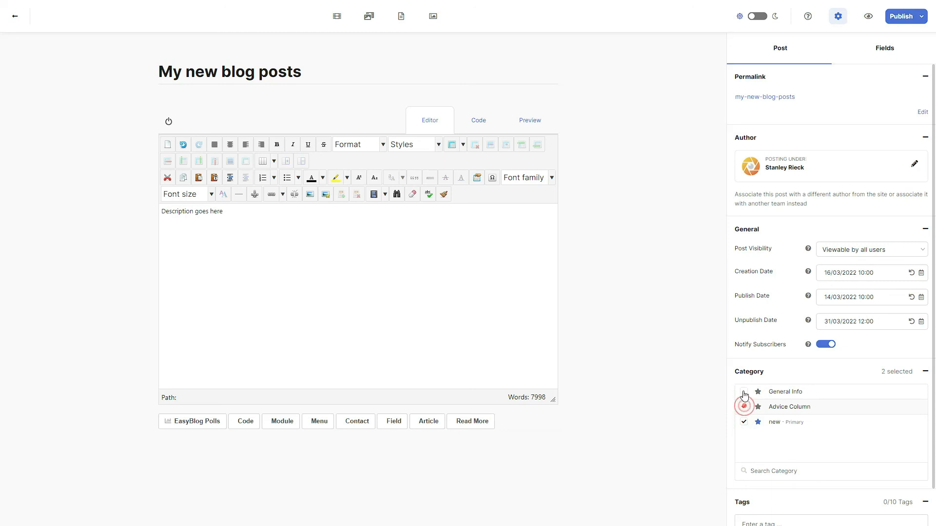
click(744, 392)
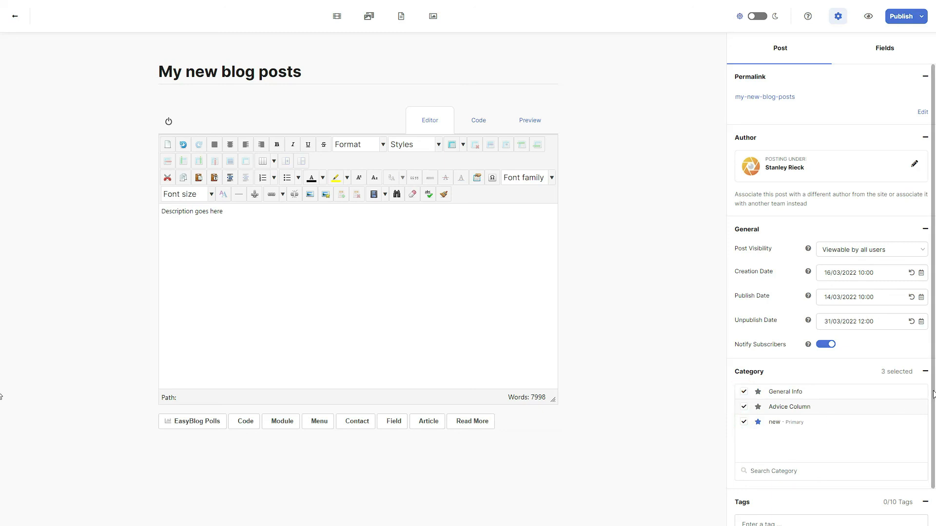
- Look over the existing tags and add a custom tag "new tag here" to the post
scroll(927, 398, down, 1)
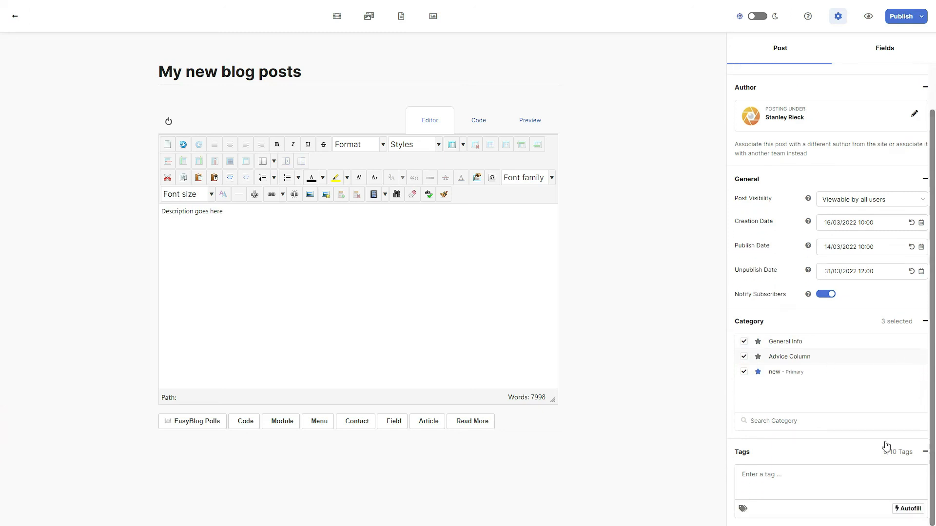
click(743, 509)
scroll(827, 444, down, 2)
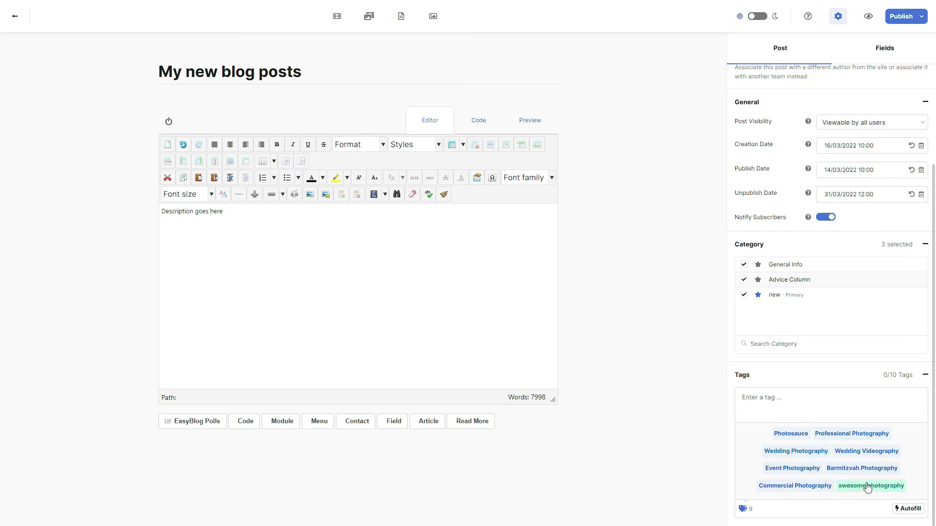
click(810, 400)
text(new)
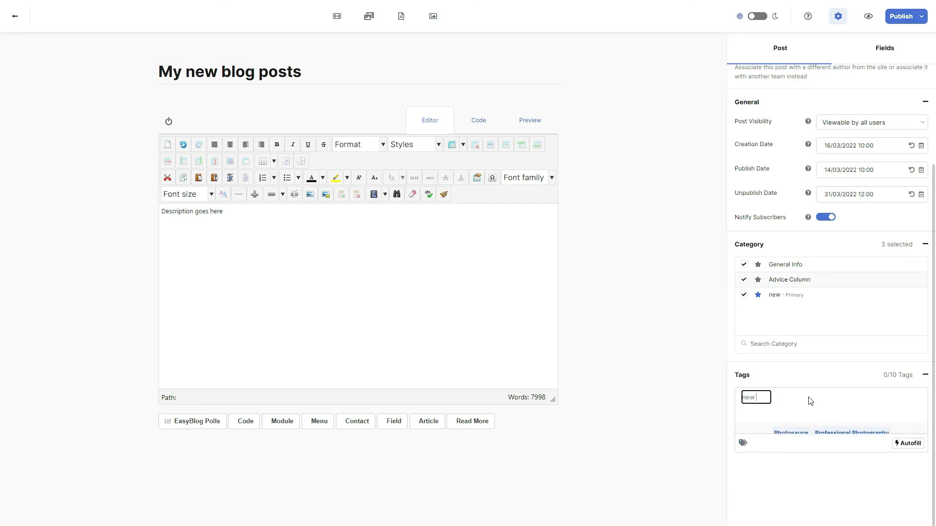
text( tag here)
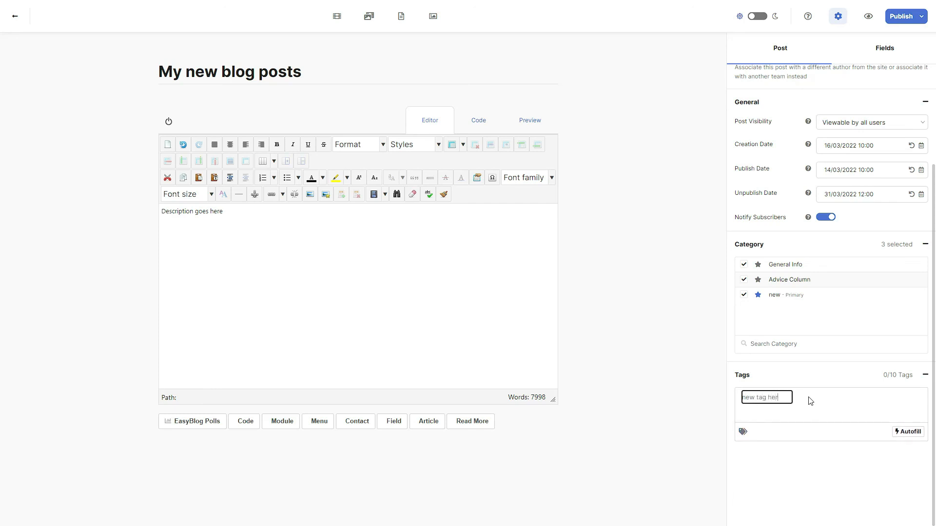
key(Return)
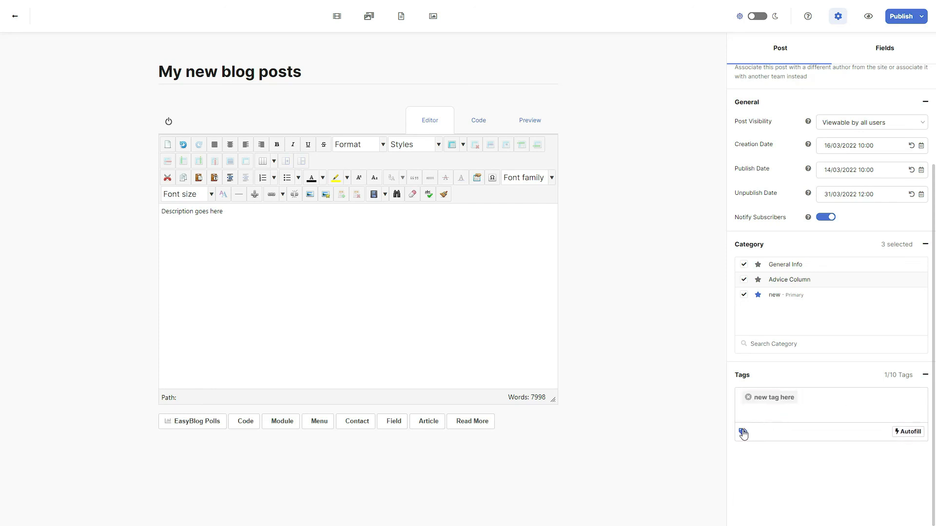
- Add all the existing blog tags to the post, from Photosauce through awesome photography
click(742, 431)
click(789, 433)
click(793, 435)
click(853, 433)
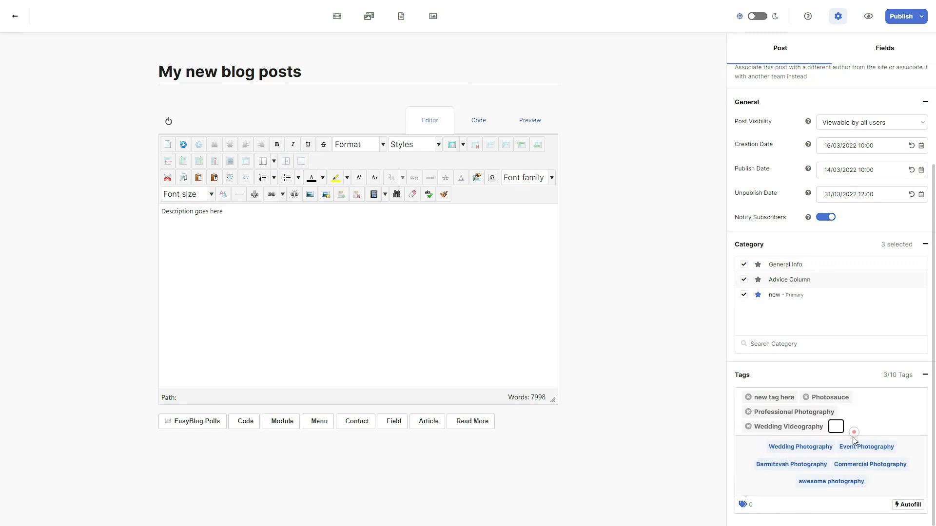
click(805, 446)
click(801, 463)
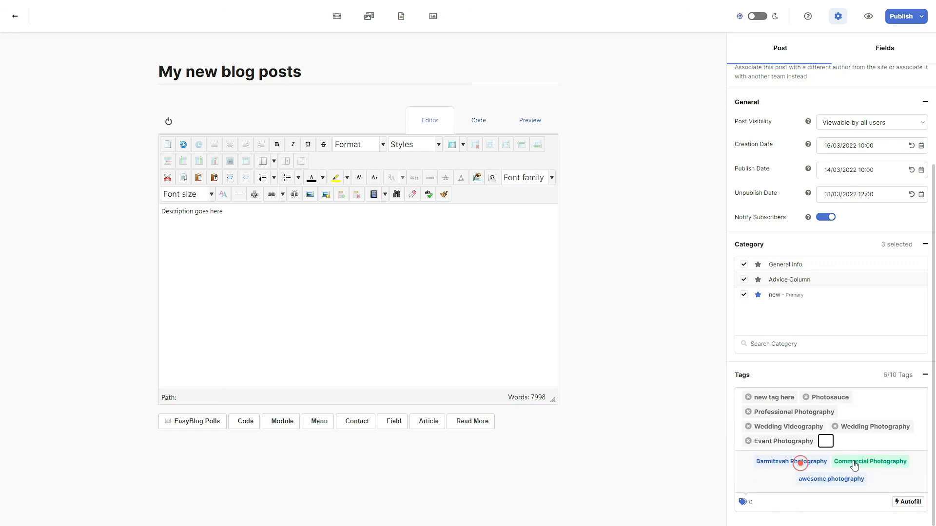
click(852, 460)
click(798, 478)
click(851, 477)
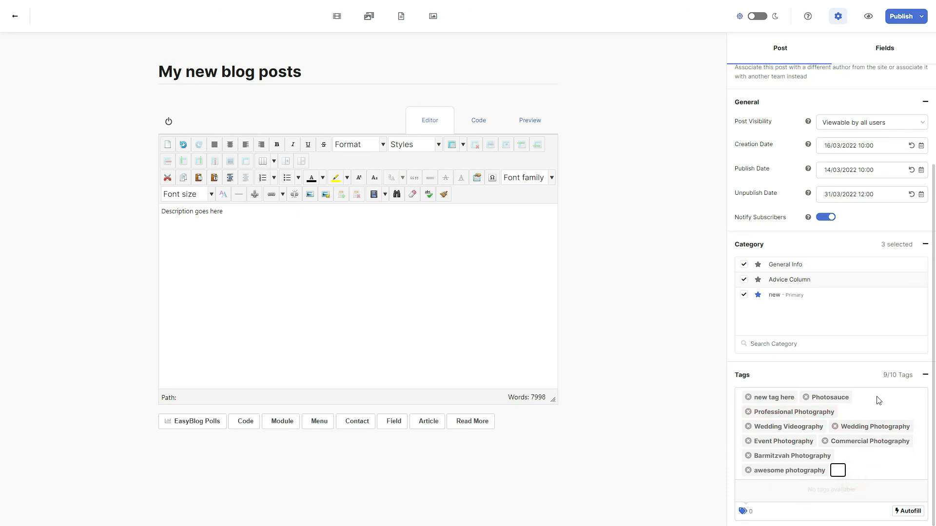
- Change the post's author to the third person in the authors list and close the author selection
scroll(864, 356, up, 1)
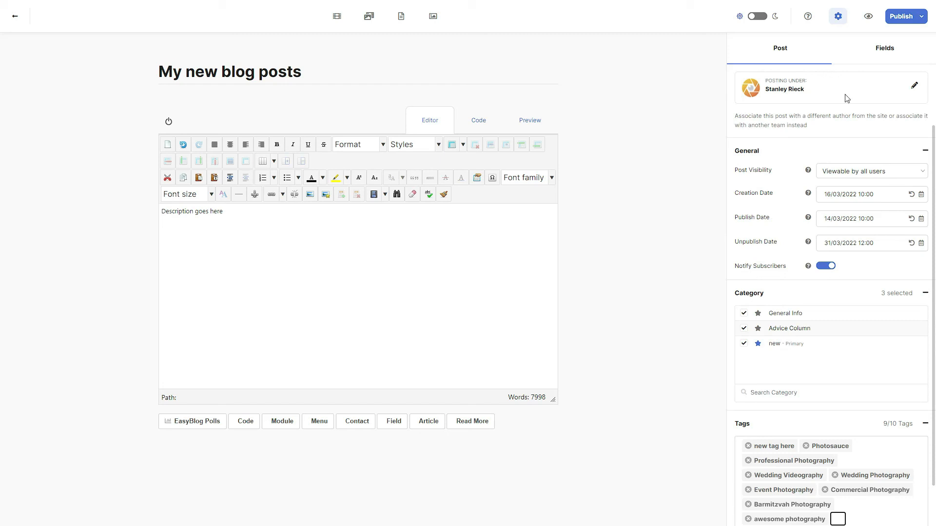
drag(821, 84, 763, 82)
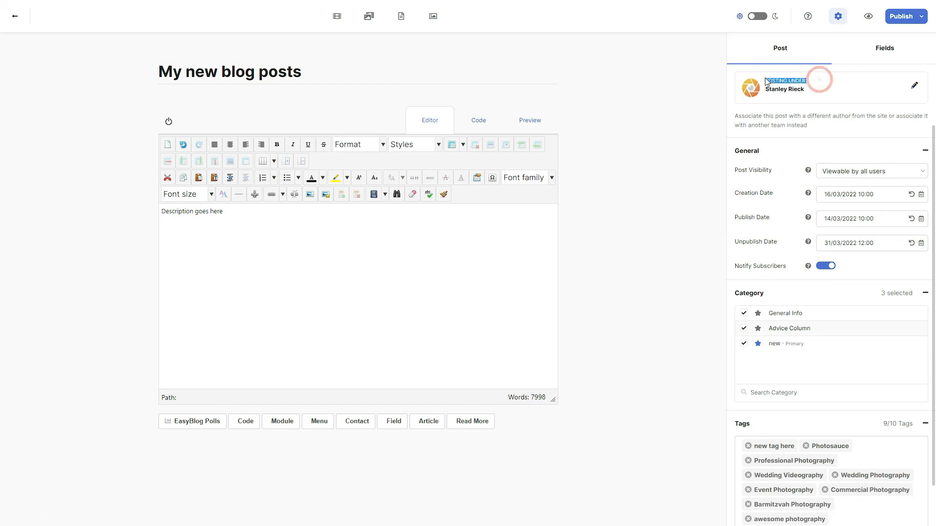
click(914, 85)
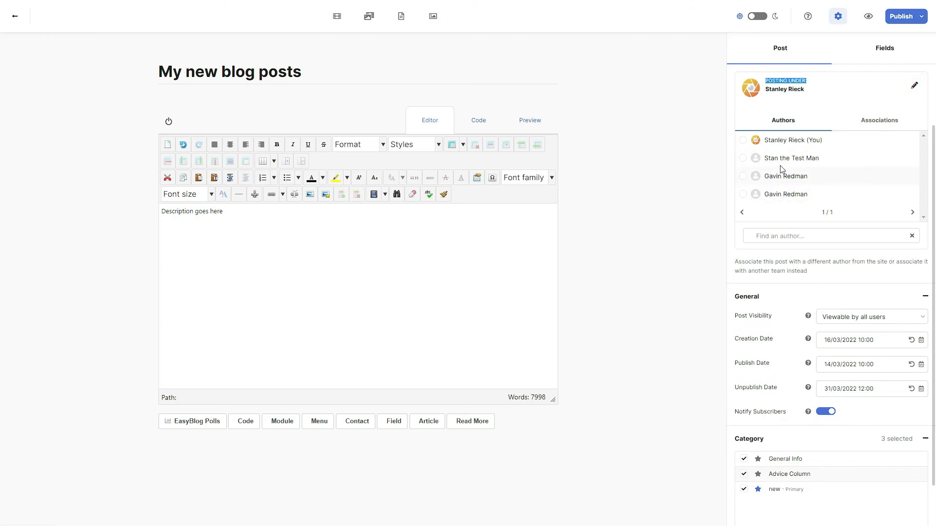
click(742, 176)
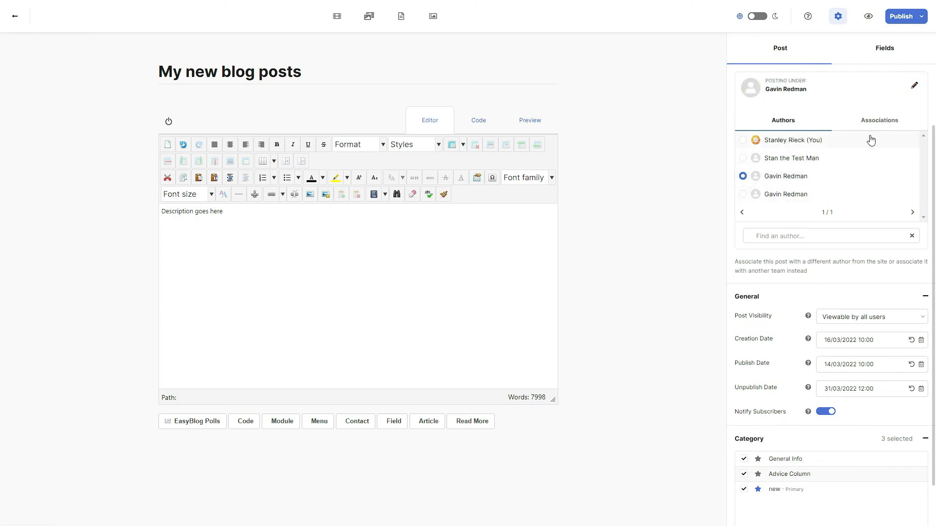
click(914, 86)
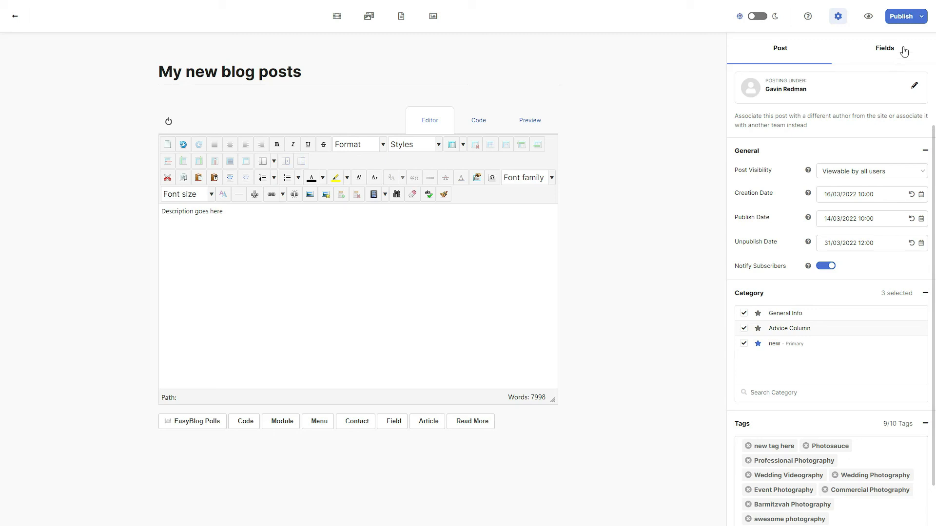
- Open the publishing options for the blog post
click(905, 18)
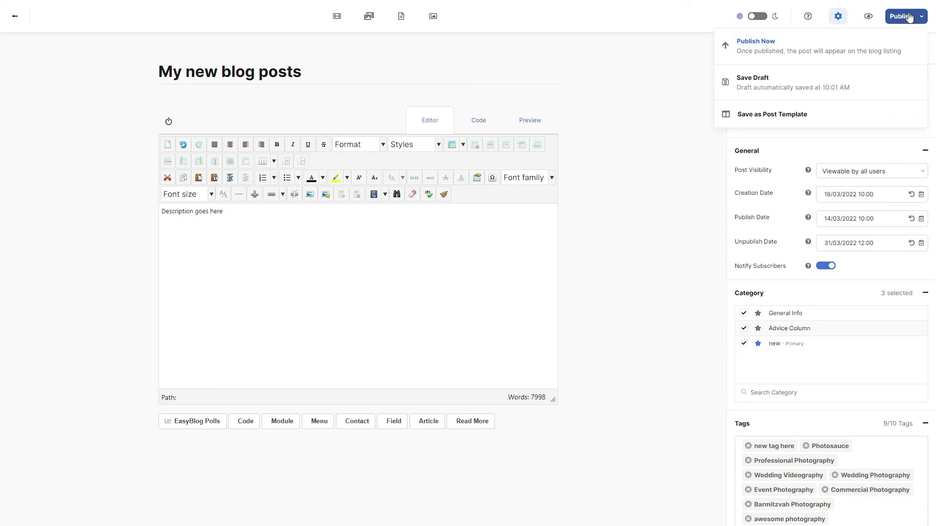